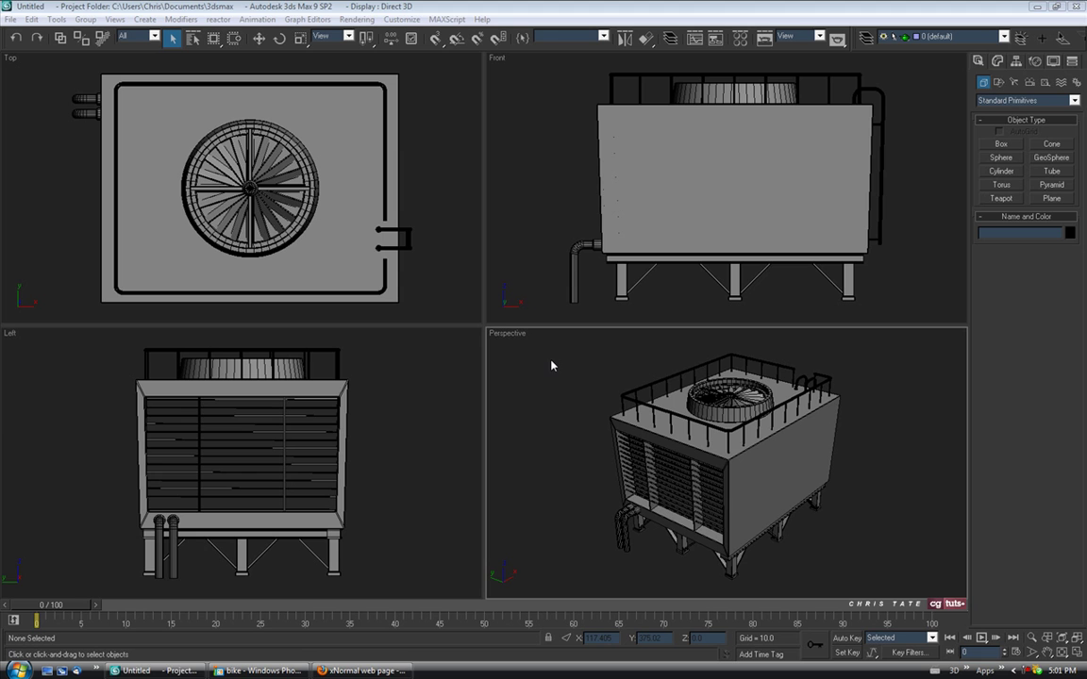
# Examine the air conditioner model in a maximized perspective view, including its louvred front, pipes, legs and rooftop fan.
pyautogui.hotkey('alt', 'w')
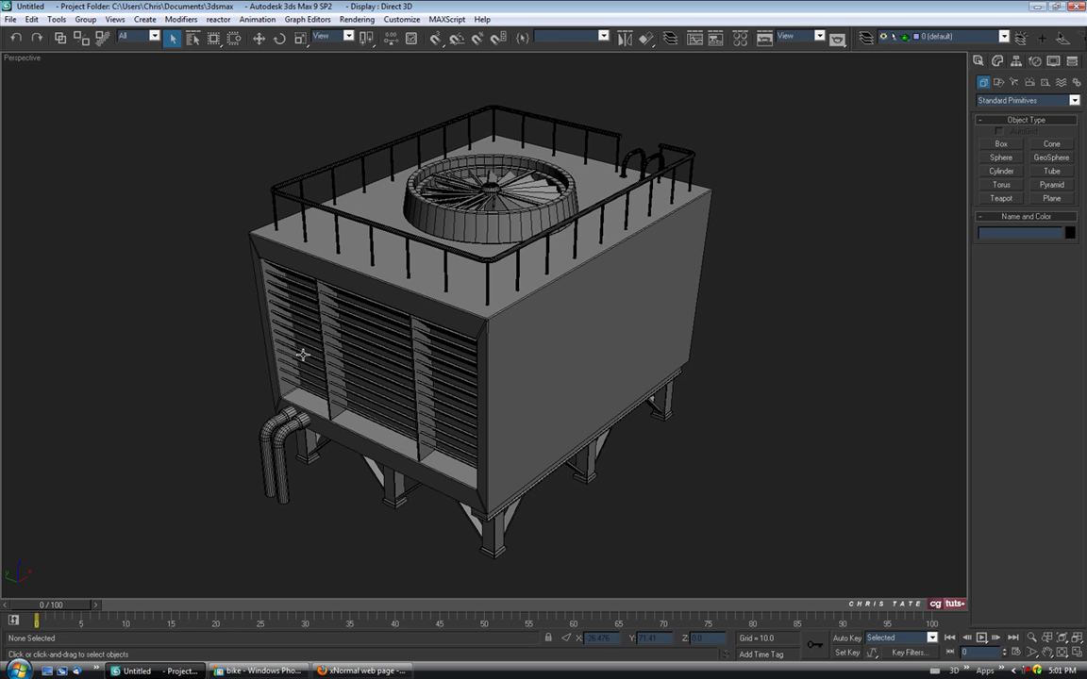
pyautogui.keyDown('alt'); pyautogui.moveTo(425, 338); pyautogui.dragTo(443, 342, button='middle'); pyautogui.keyUp('alt')
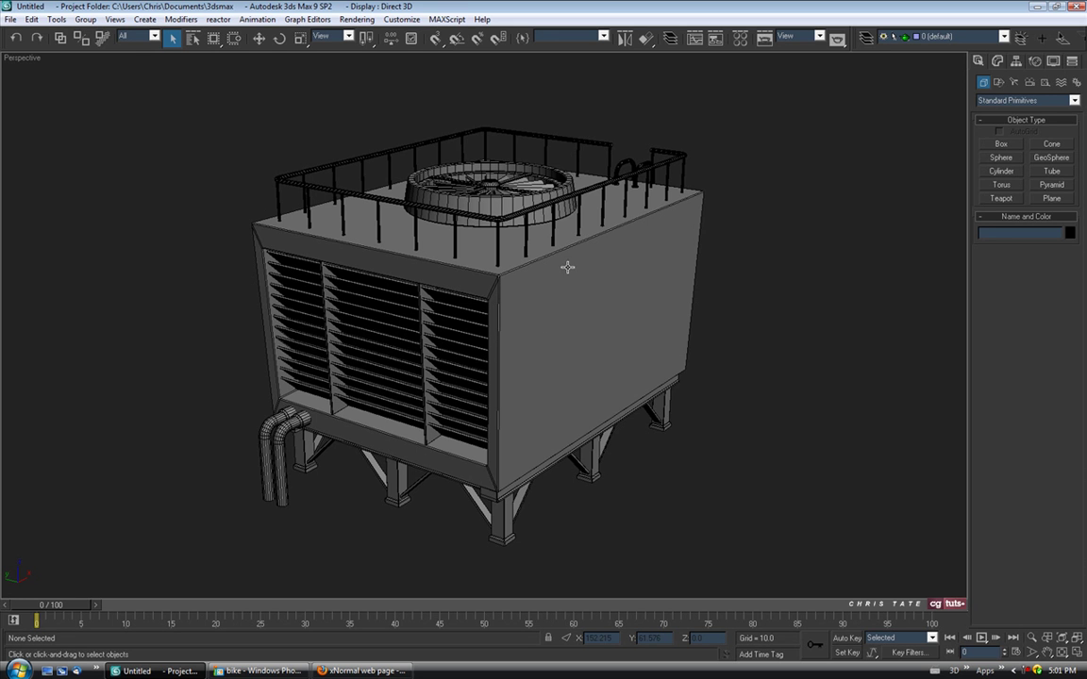
pyautogui.moveTo(437, 360)
pyautogui.keyDown('alt'); pyautogui.mouseDown(button='middle')
pyautogui.moveTo(543, 359)
pyautogui.moveTo(457, 365)
pyautogui.mouseUp(button='middle'); pyautogui.keyUp('alt')
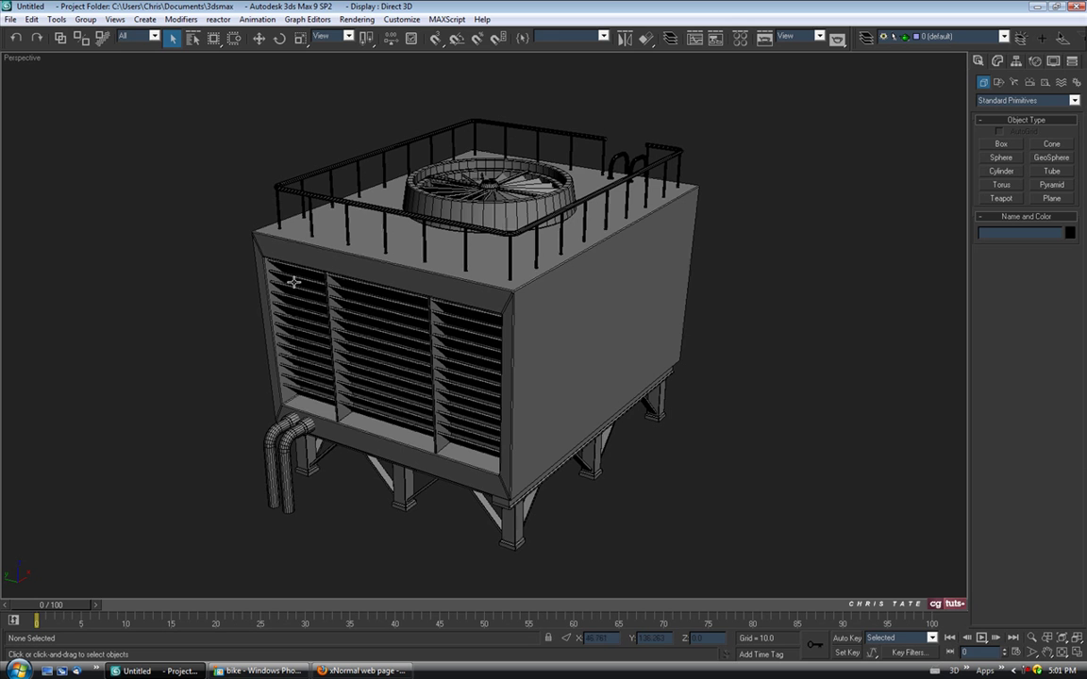
pyautogui.keyDown('alt'); pyautogui.moveTo(396, 329); pyautogui.dragTo(436, 363, button='middle'); pyautogui.keyUp('alt')
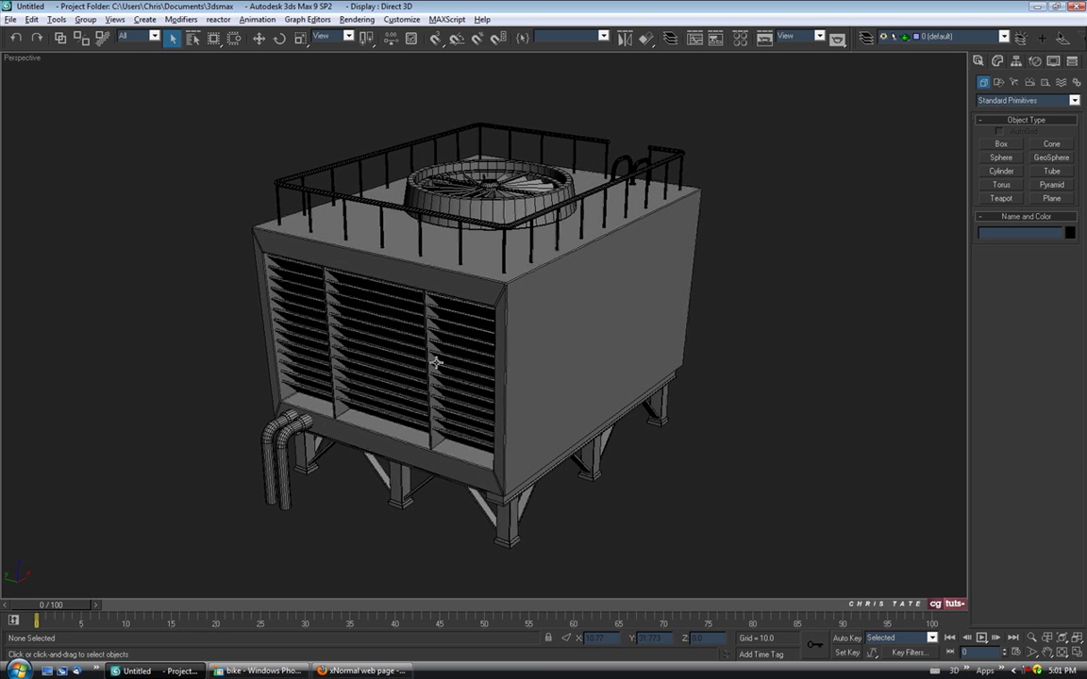
pyautogui.moveTo(447, 321); pyautogui.dragTo(466, 324, button='middle')
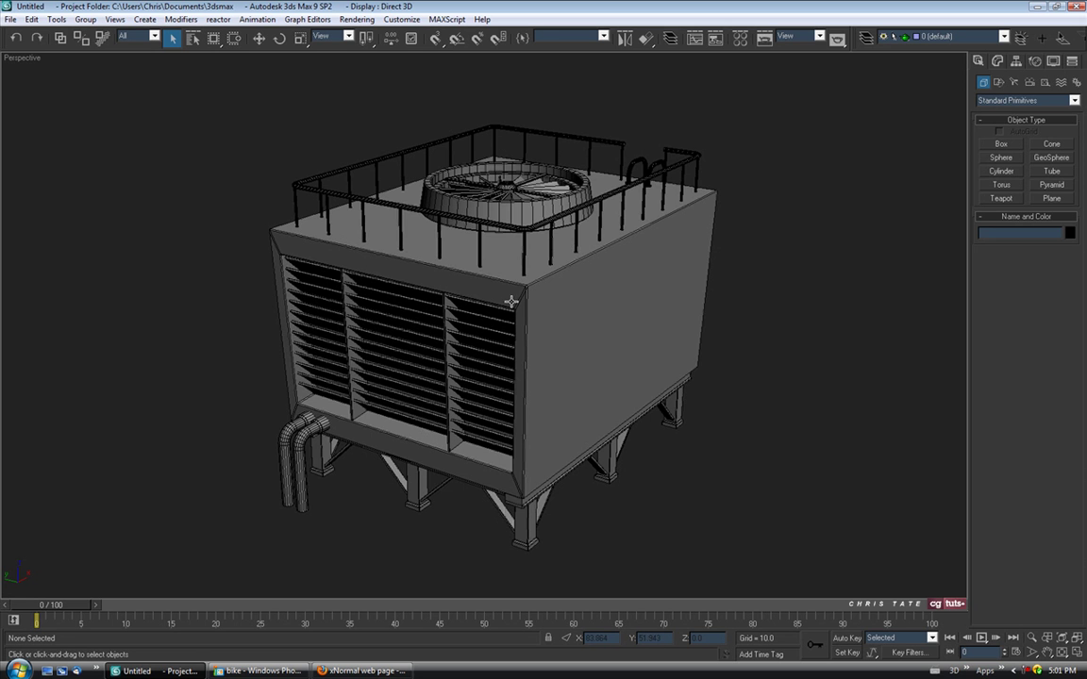
pyautogui.scroll(5, 415, 340)
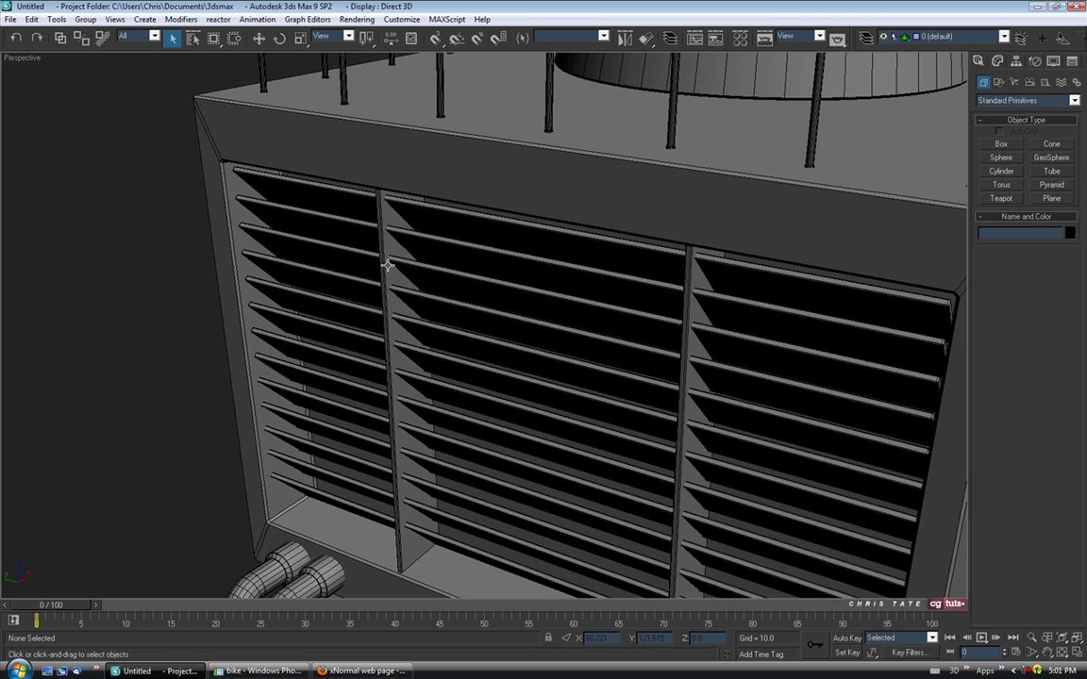
pyautogui.moveTo(328, 369); pyautogui.dragTo(389, 319, button='middle')
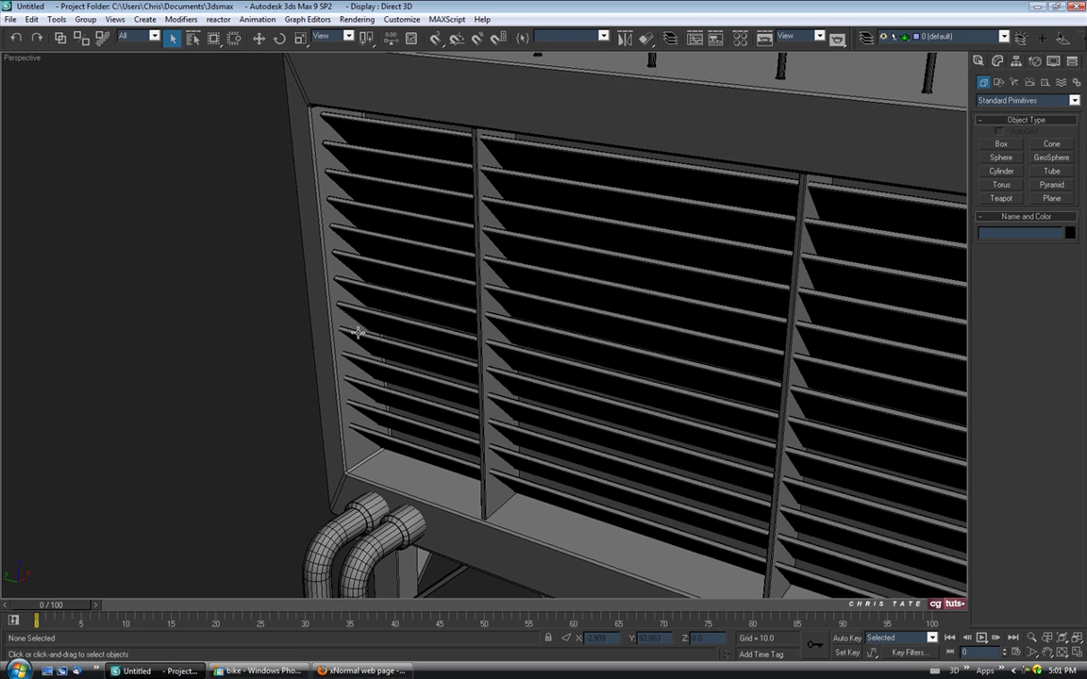
pyautogui.scroll(-2, 350, 302)
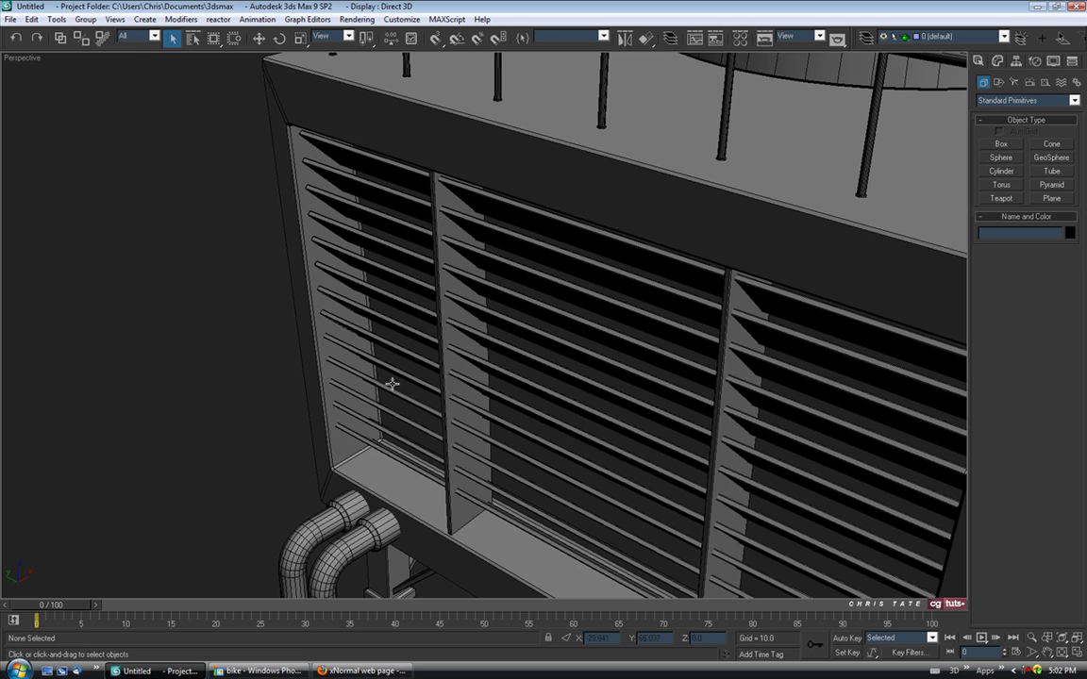
pyautogui.scroll(-3, 392, 384)
pyautogui.scroll(1, 374, 184)
pyautogui.scroll(2, 376, 379)
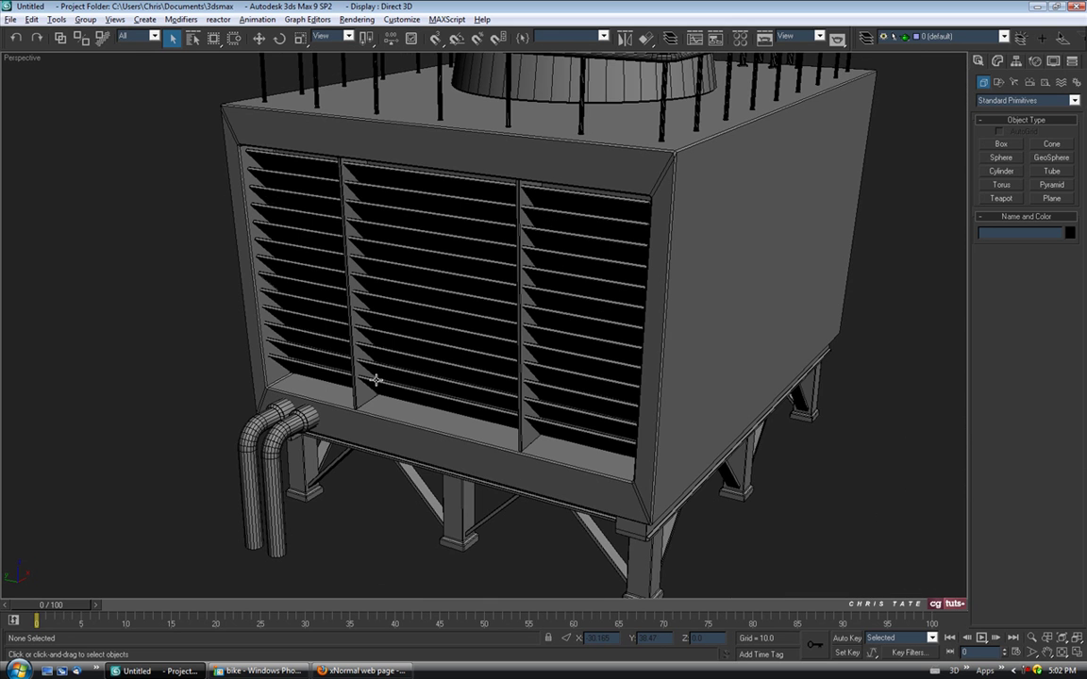
pyautogui.scroll(-3, 427, 347)
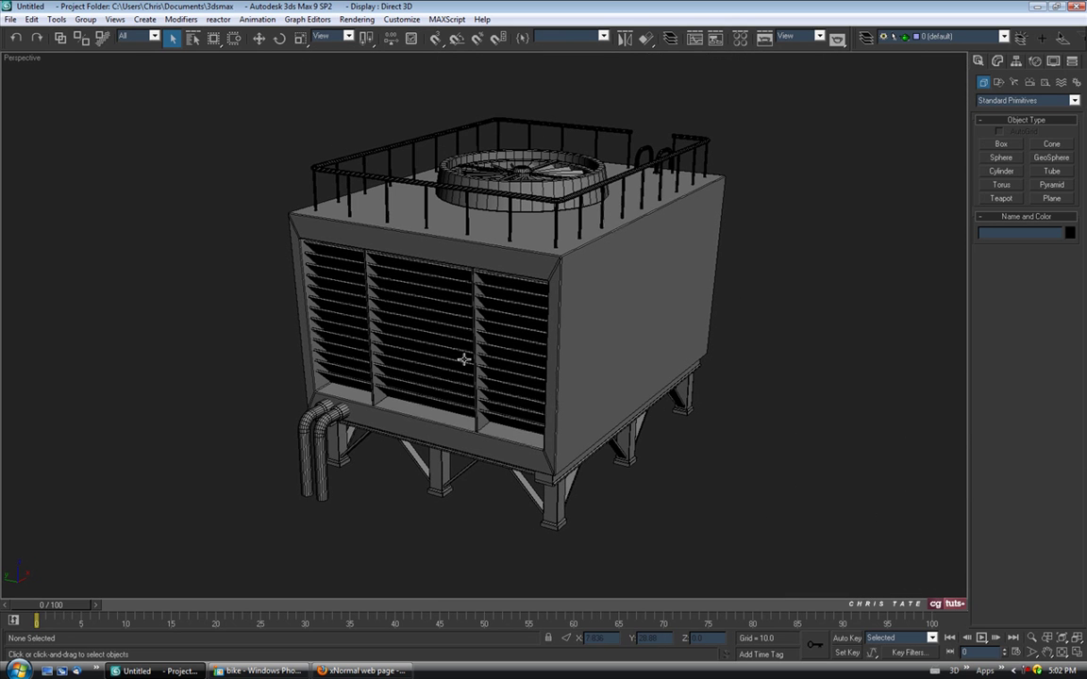
pyautogui.keyDown('alt'); pyautogui.moveTo(517, 342); pyautogui.dragTo(410, 179, button='middle'); pyautogui.keyUp('alt')
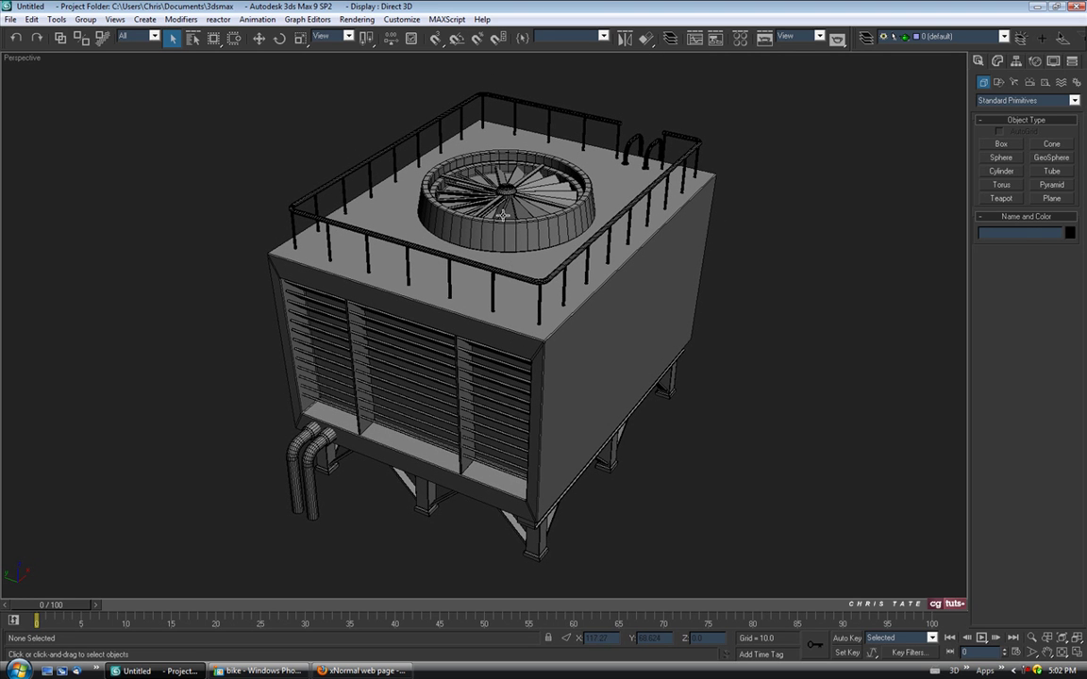
# Select the air conditioner model and inspect its Unwrap UVW layout in the UV editor.
pyautogui.click(472, 242)
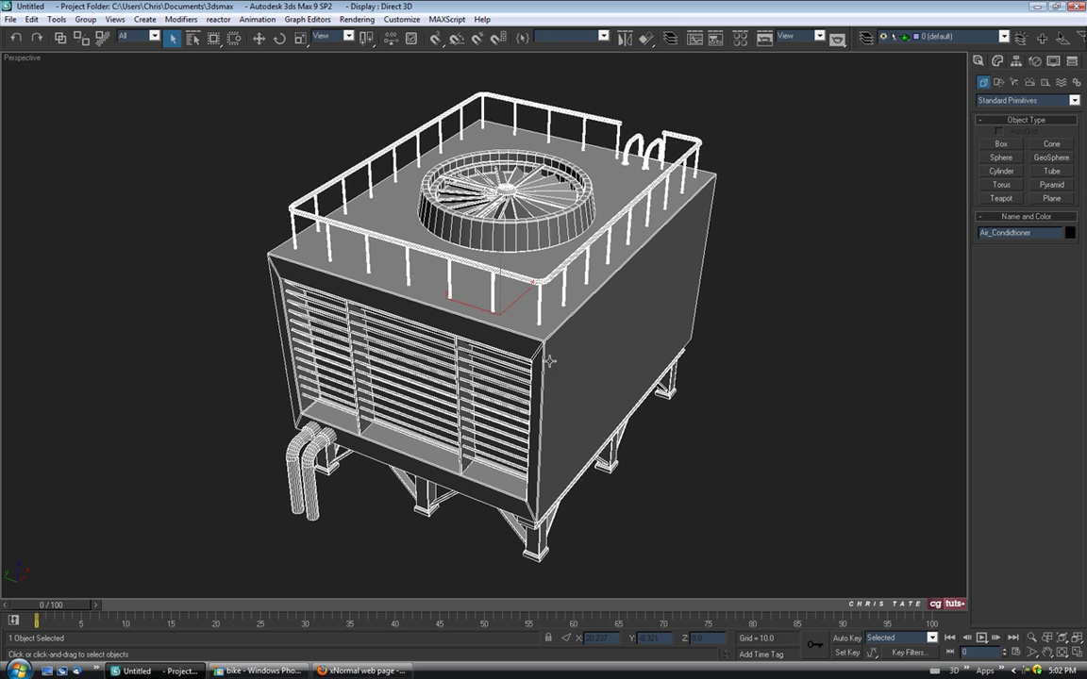
pyautogui.click(998, 60)
pyautogui.click(1022, 444)
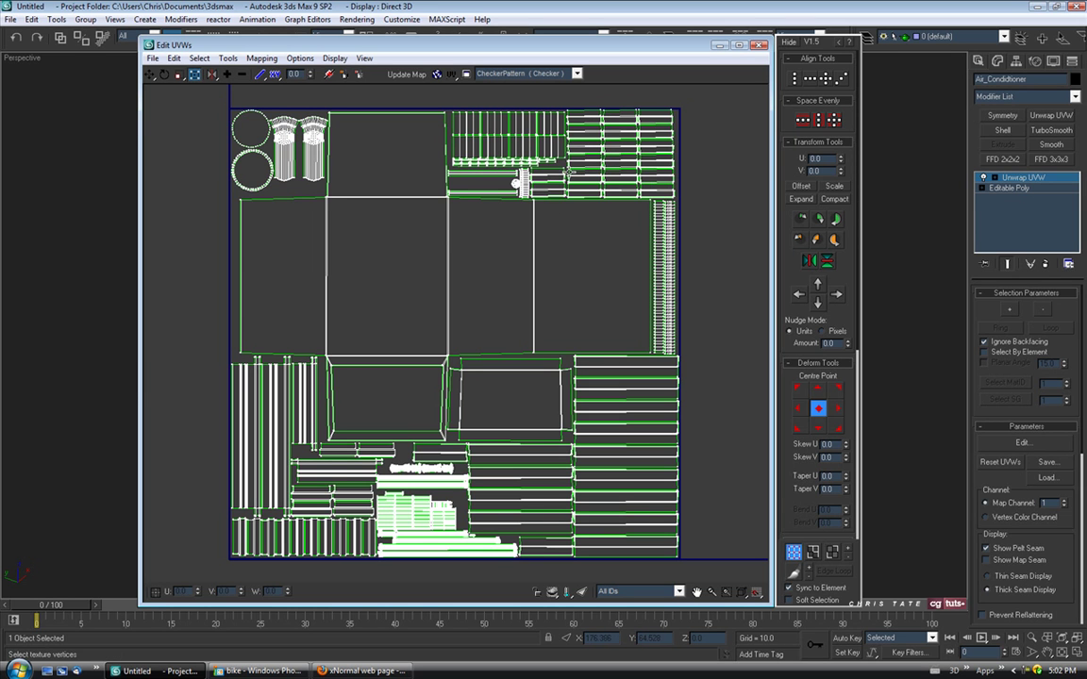
pyautogui.scroll(2, 576, 213)
pyautogui.scroll(-2, 540, 246)
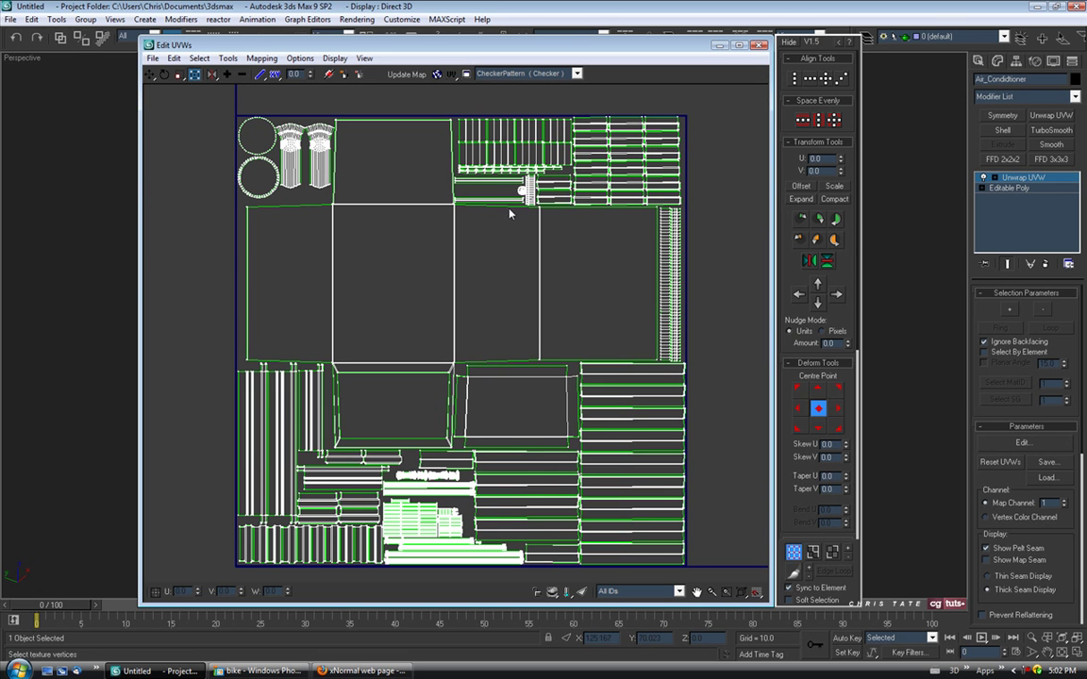
# Switch to Windows Photo Gallery to view the bike reference photo, and return to 3ds Max.
pyautogui.click(257, 671)
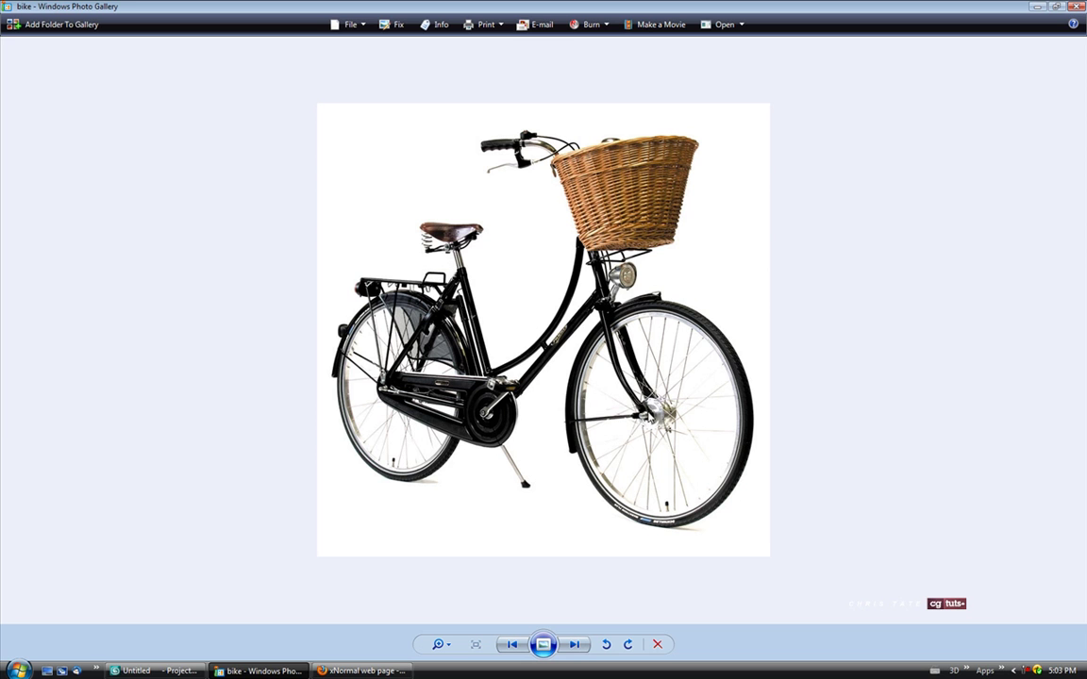
pyautogui.hotkey('alt', 'Tab')
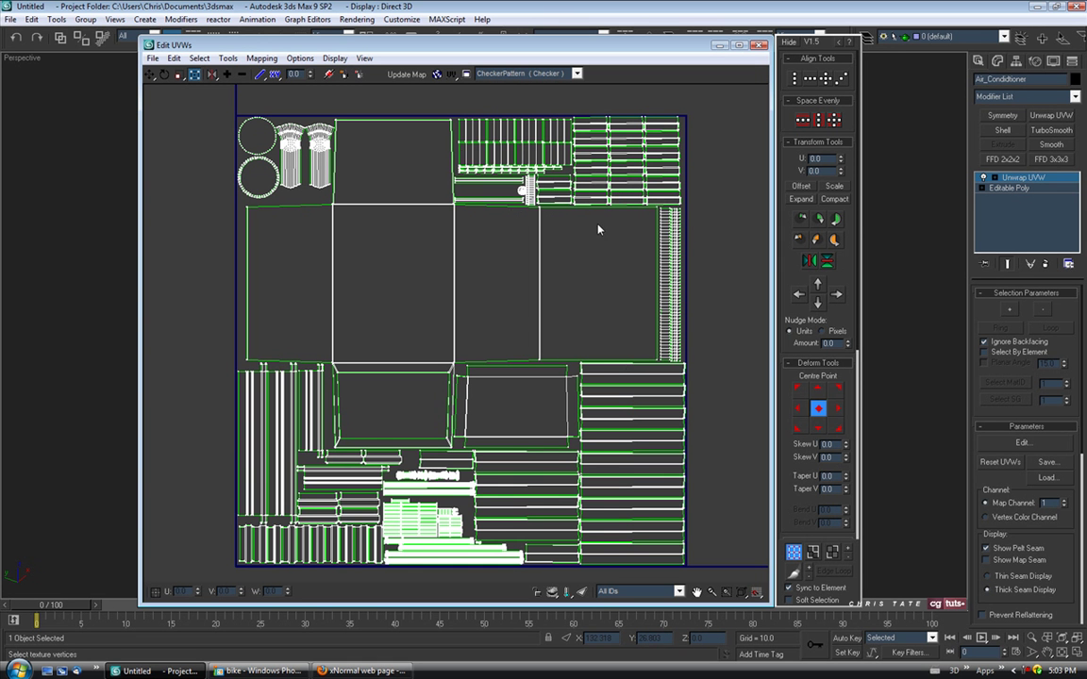
# Close the UV editor, return to the object creation tools and deselect the air conditioner.
pyautogui.moveTo(703, 48)
pyautogui.mouseDown()
pyautogui.moveTo(706, 410)
pyautogui.moveTo(706, 49)
pyautogui.mouseUp()
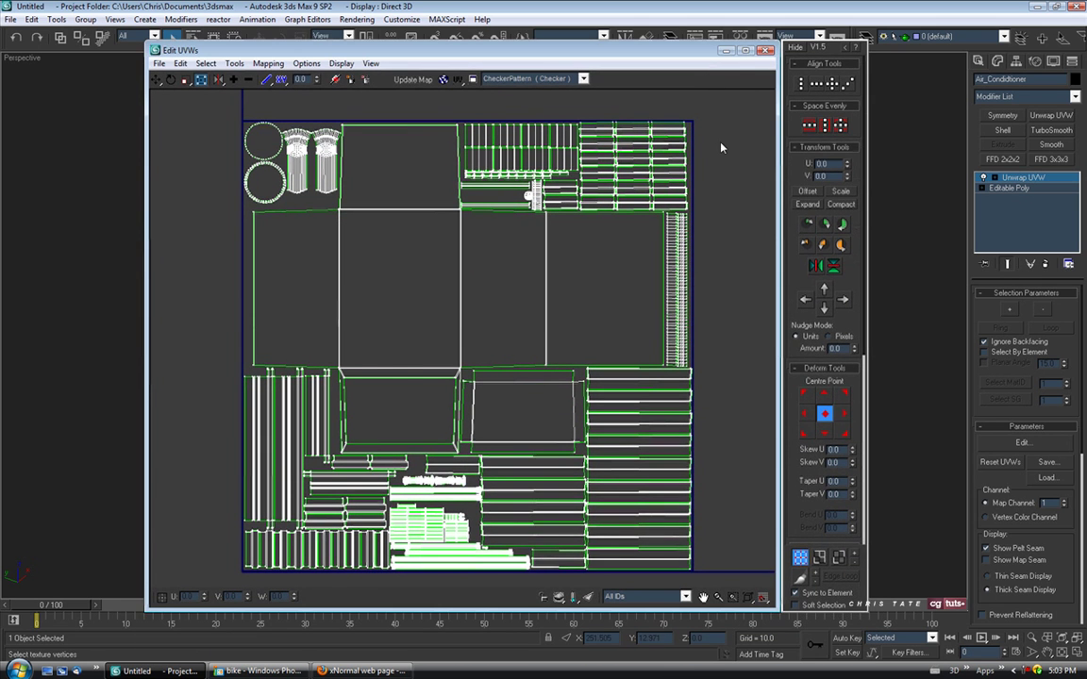
pyautogui.click(767, 49)
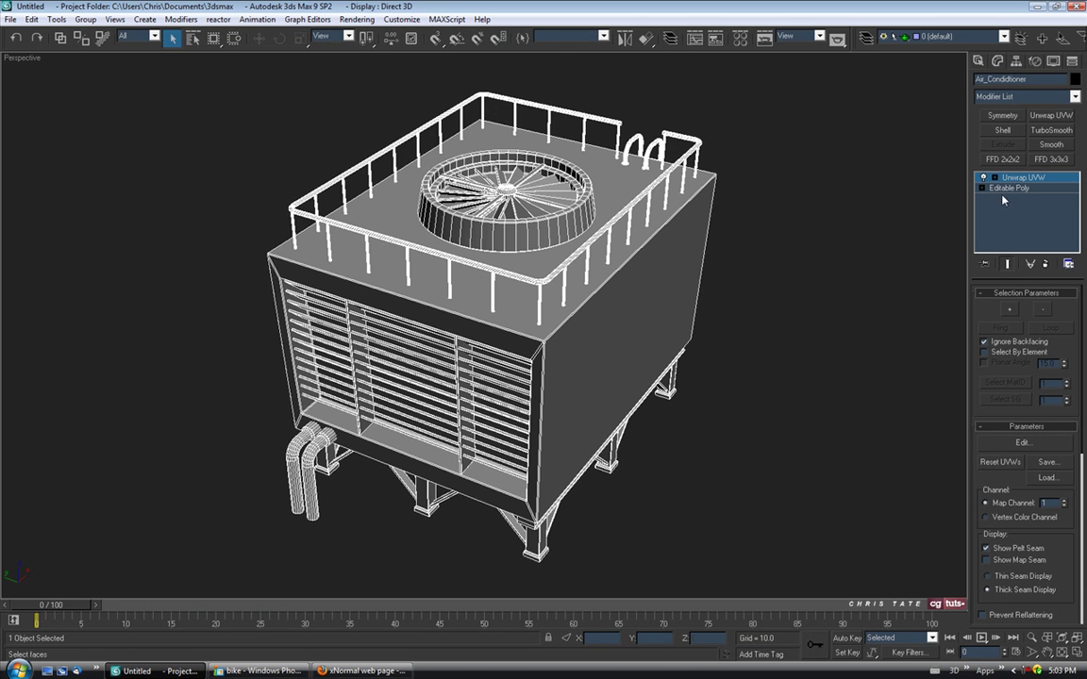
pyautogui.click(978, 62)
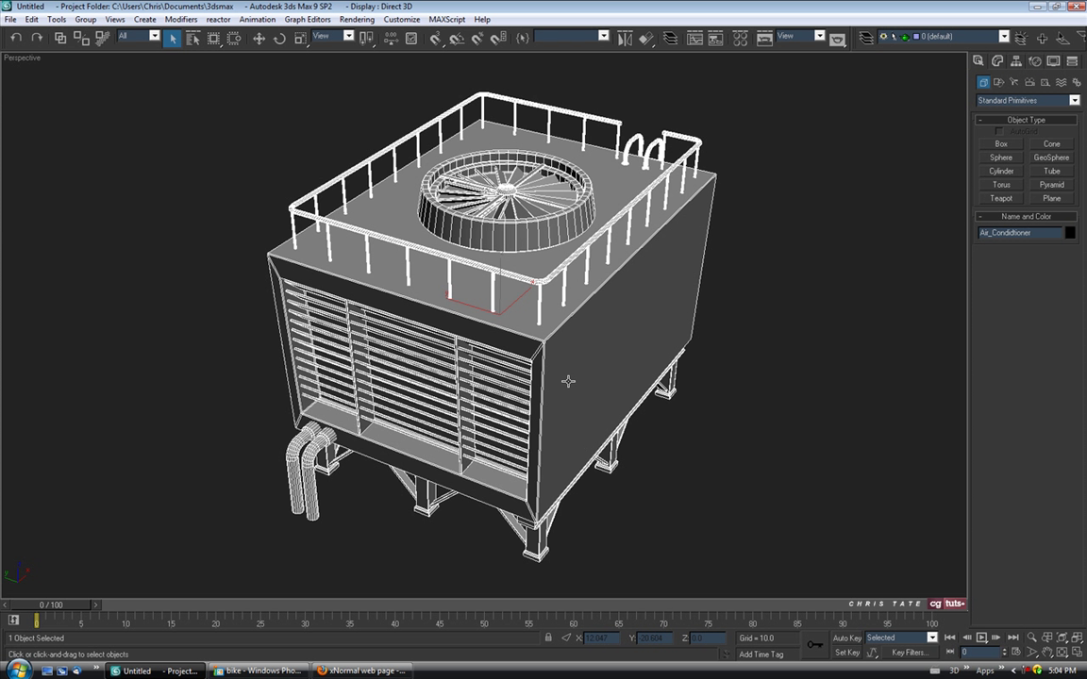
pyautogui.keyDown('alt'); pyautogui.moveTo(569, 386); pyautogui.dragTo(738, 301, button='middle'); pyautogui.keyUp('alt')
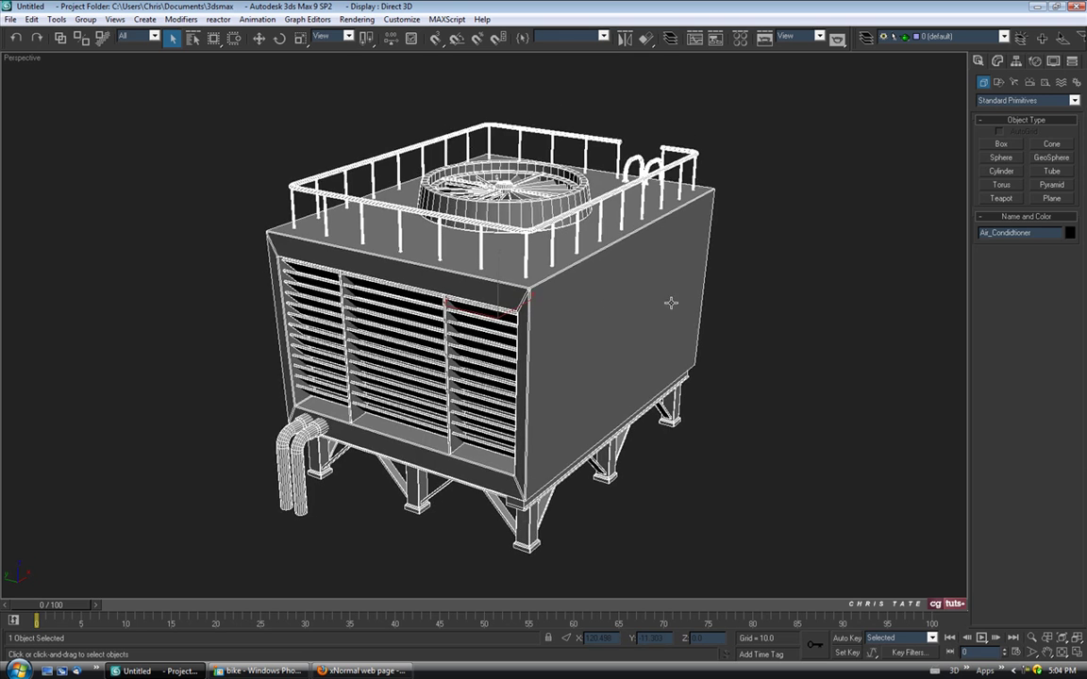
pyautogui.click(717, 304)
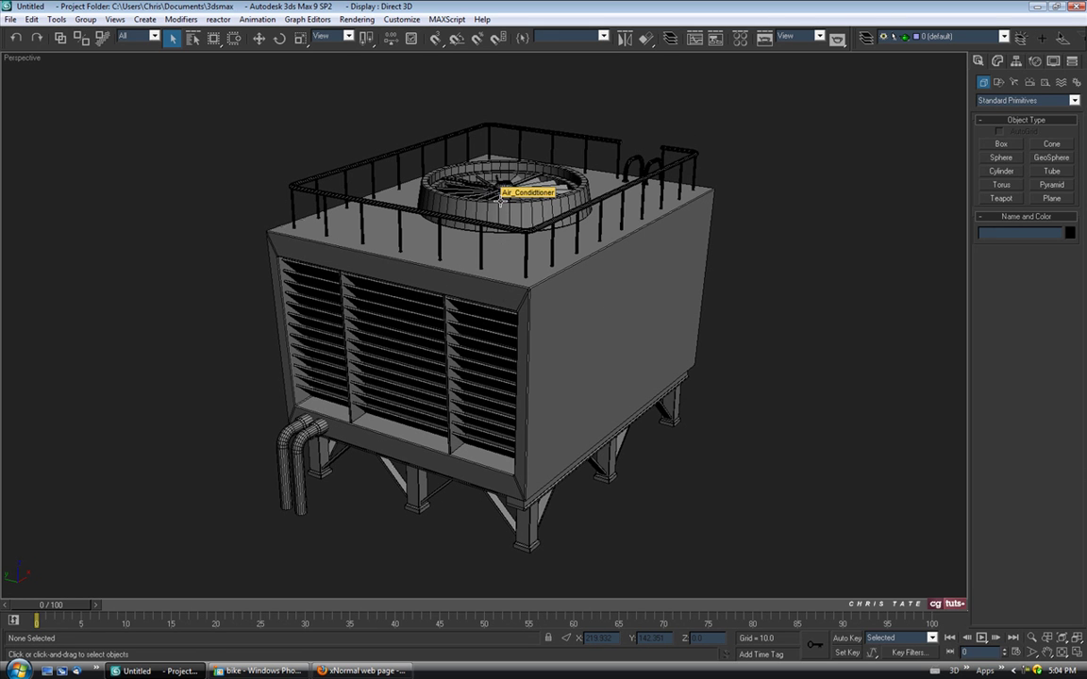
# Switch to Firefox to review the xNormal site's home and downloads pages, and return to 3ds Max.
pyautogui.click(361, 671)
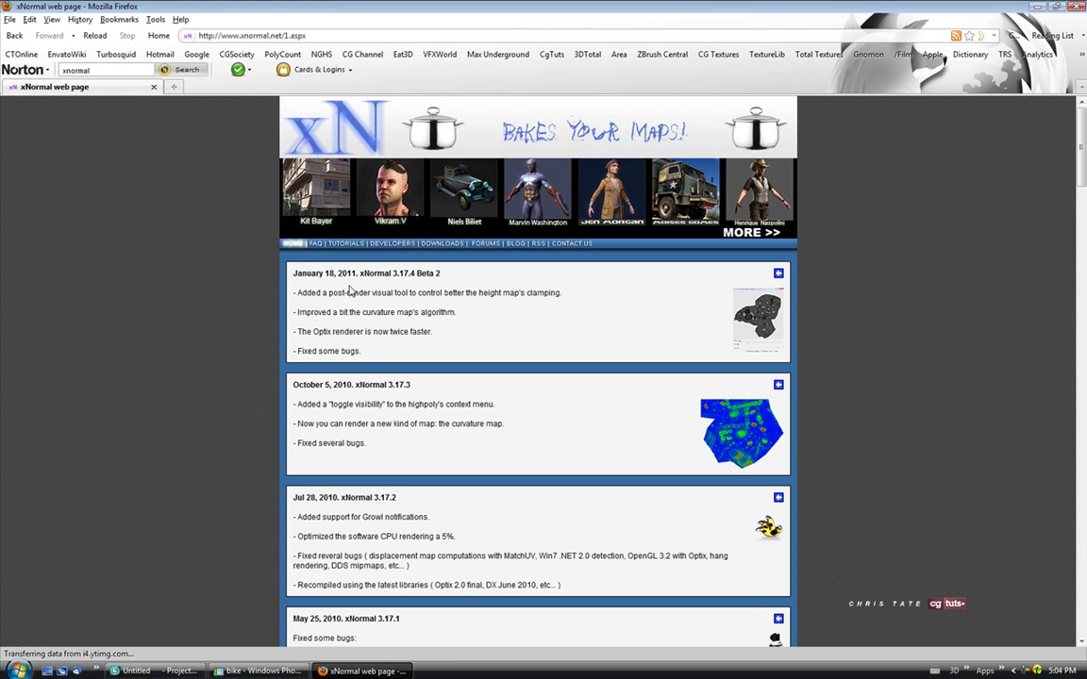
pyautogui.click(445, 246)
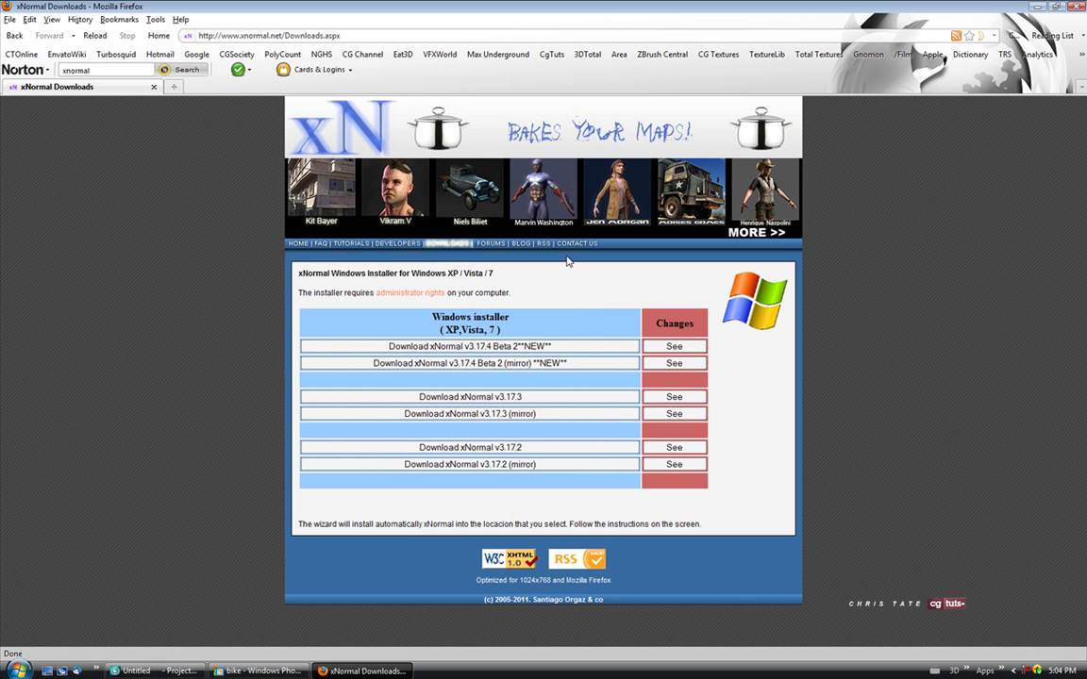
pyautogui.click(304, 244)
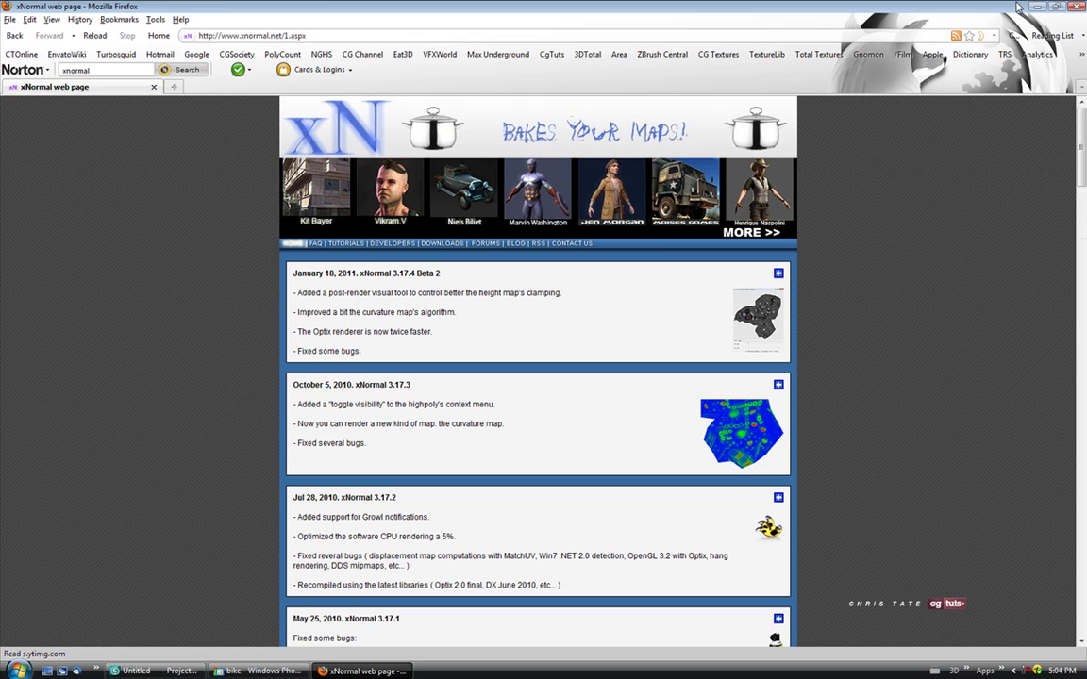
pyautogui.hotkey('alt', 'Tab')
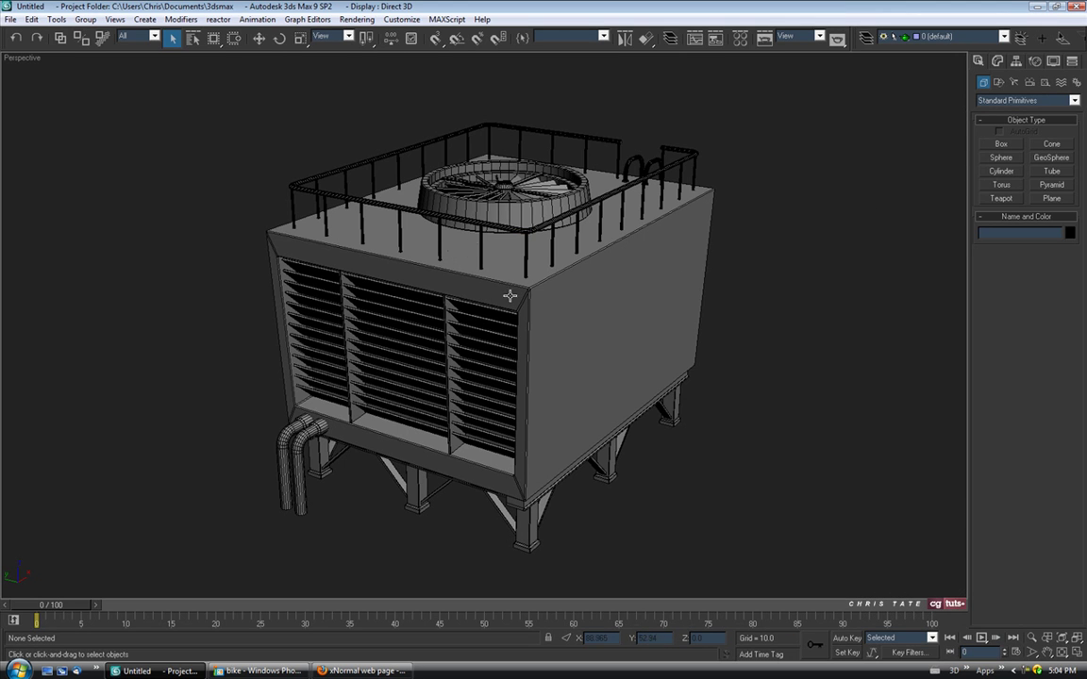
# Select the air conditioner model and start exporting only the selected object.
pyautogui.keyDown('alt'); pyautogui.moveTo(455, 245); pyautogui.dragTo(508, 278, button='middle'); pyautogui.keyUp('alt')
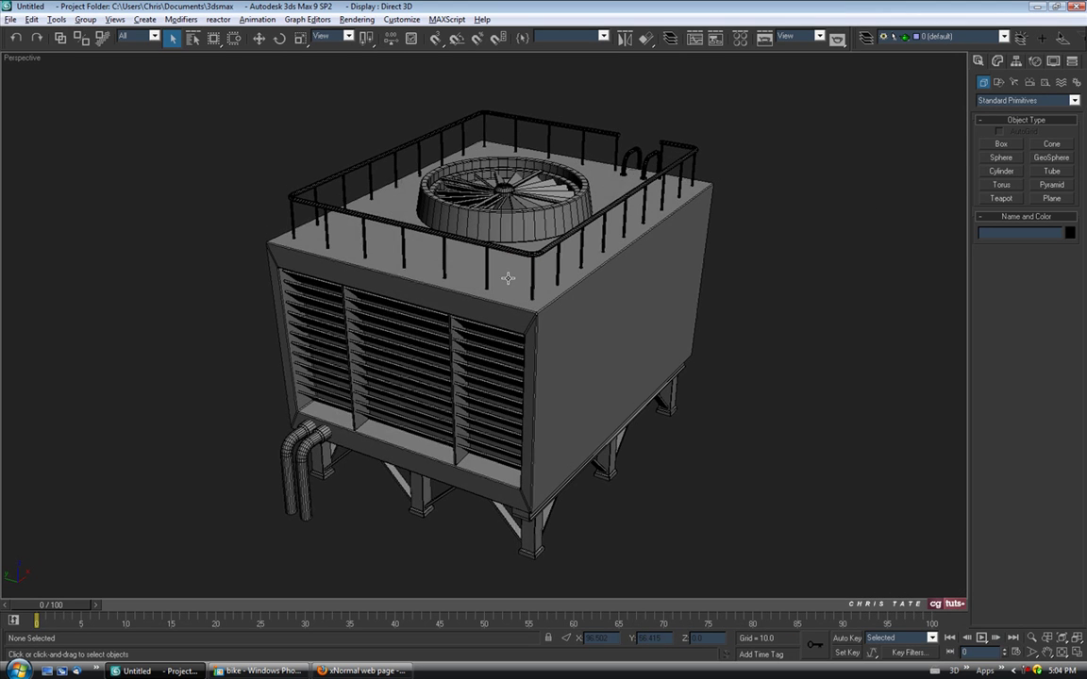
pyautogui.click(500, 349)
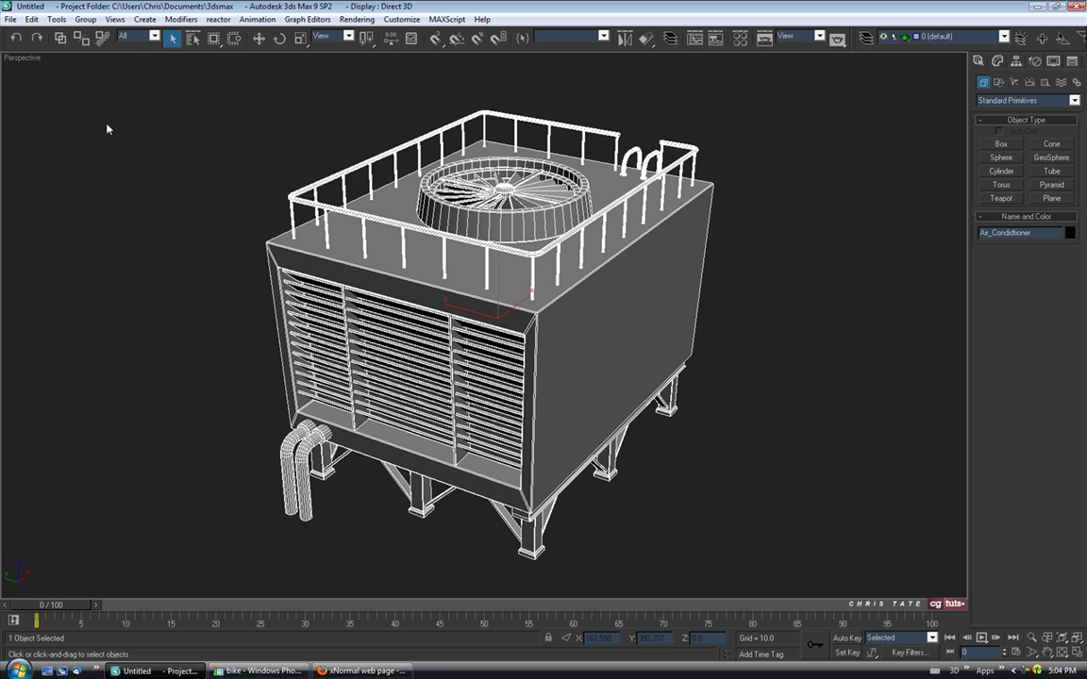
pyautogui.click(12, 20)
pyautogui.click(38, 326)
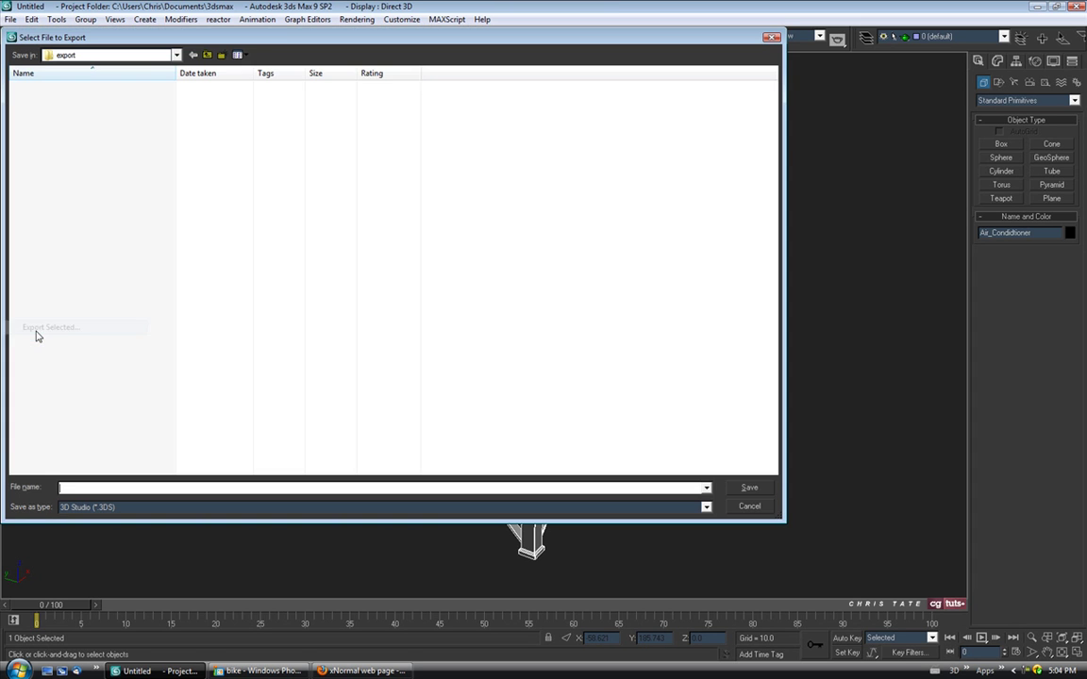
# Save the export to the Desktop as AC in the gw::OBJ-Exporter (*.OBJ) format.
pyautogui.moveTo(244, 37); pyautogui.dragTo(268, 40)
pyautogui.click(89, 55)
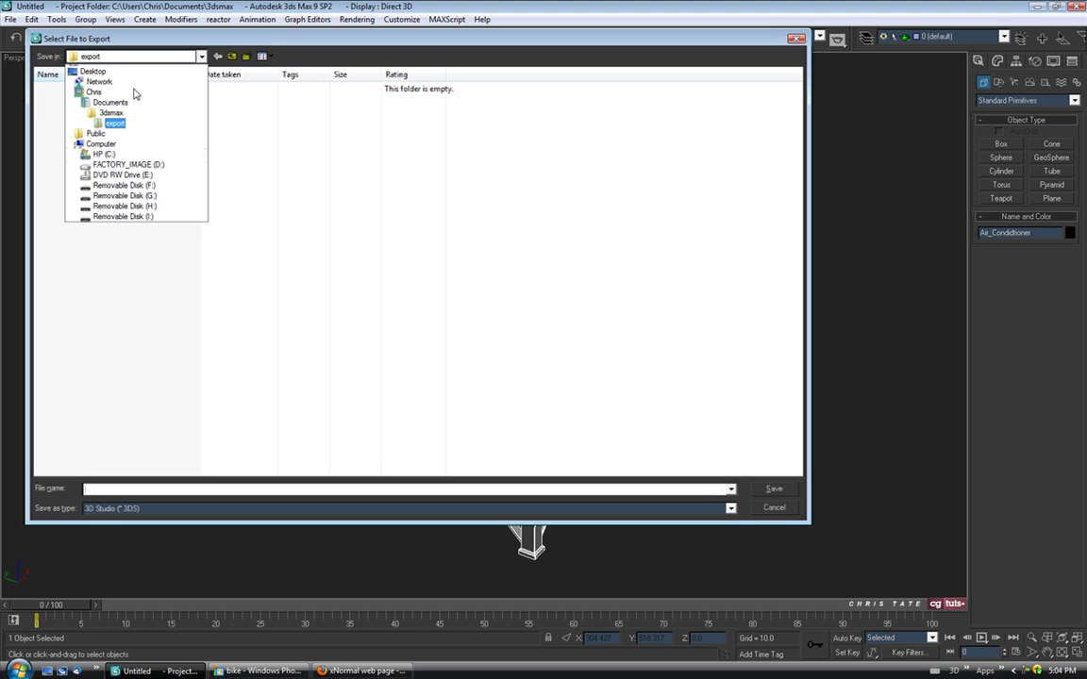
pyautogui.click(133, 82)
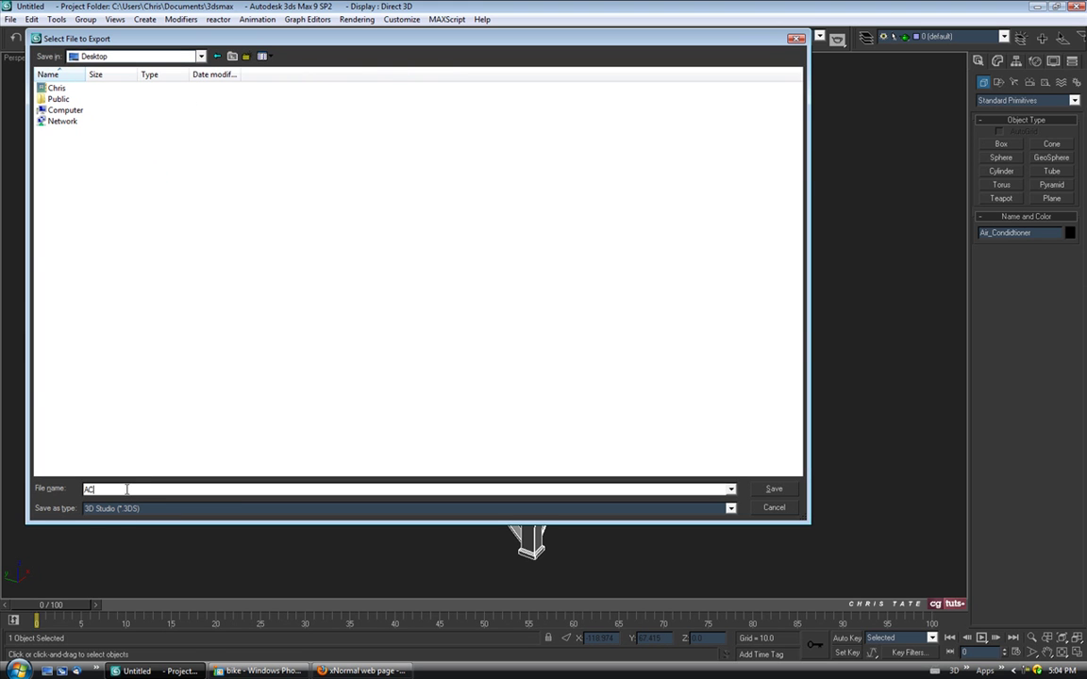
pyautogui.click(132, 511)
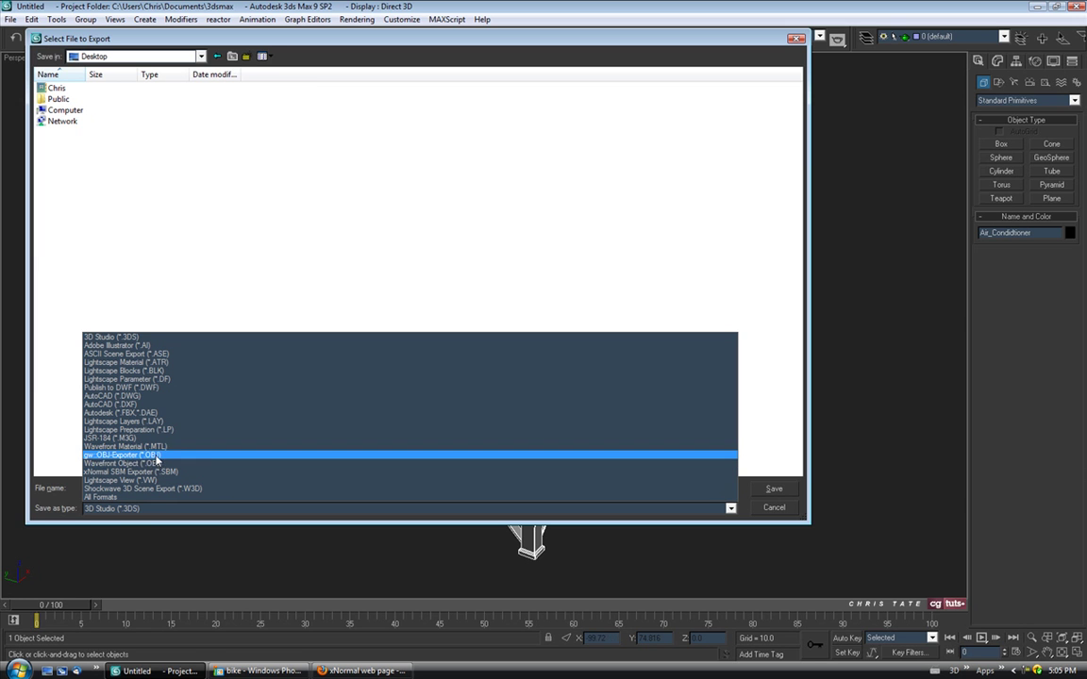
pyautogui.click(148, 456)
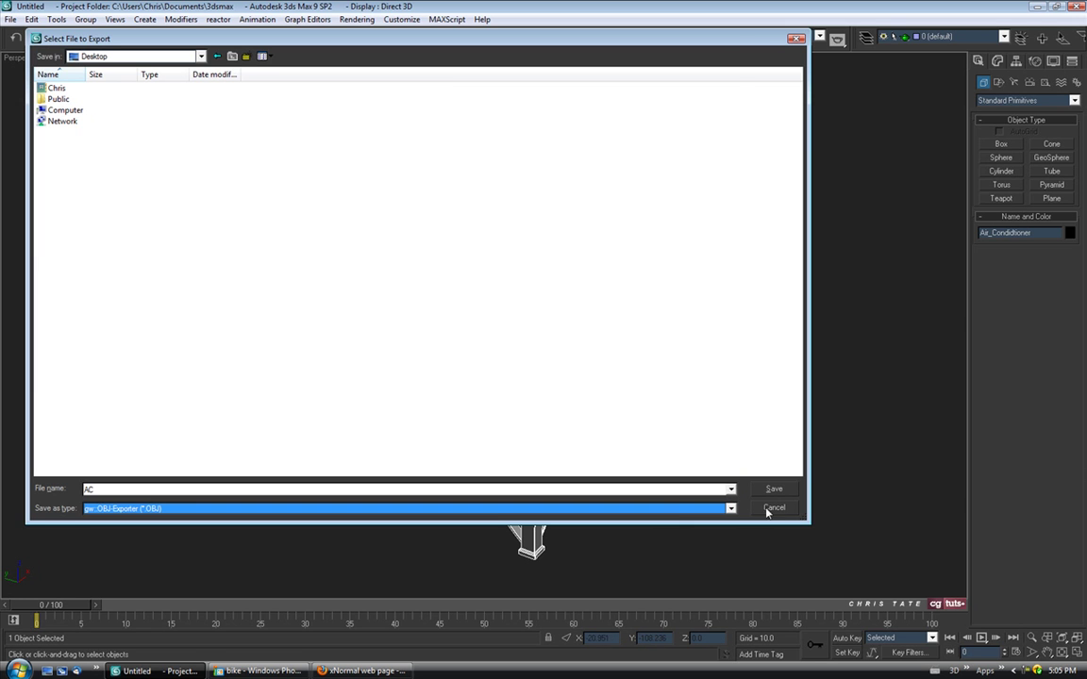
pyautogui.click(773, 490)
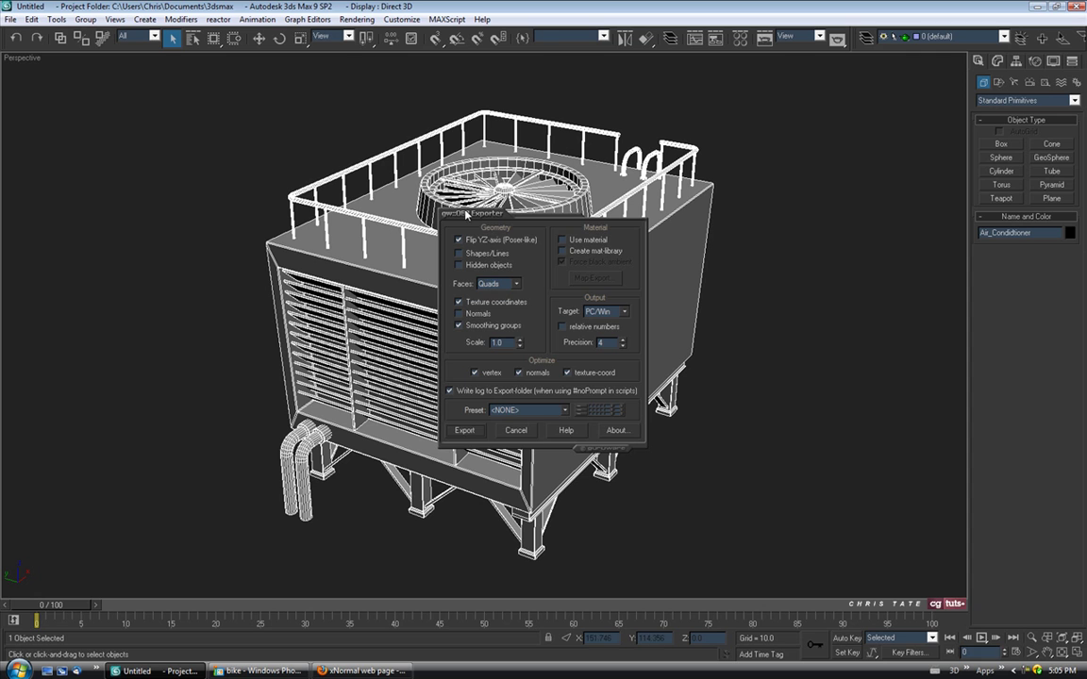
# Export the air conditioner with its faces as Quads, and close the export statistics.
pyautogui.moveTo(469, 219); pyautogui.dragTo(437, 202)
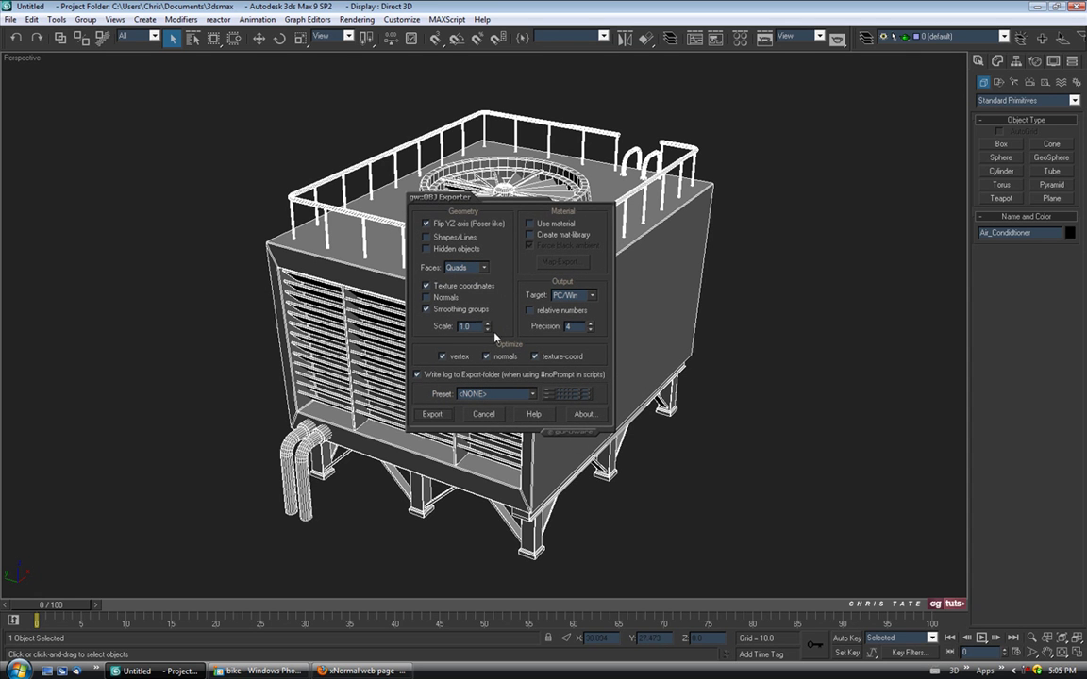
pyautogui.click(484, 269)
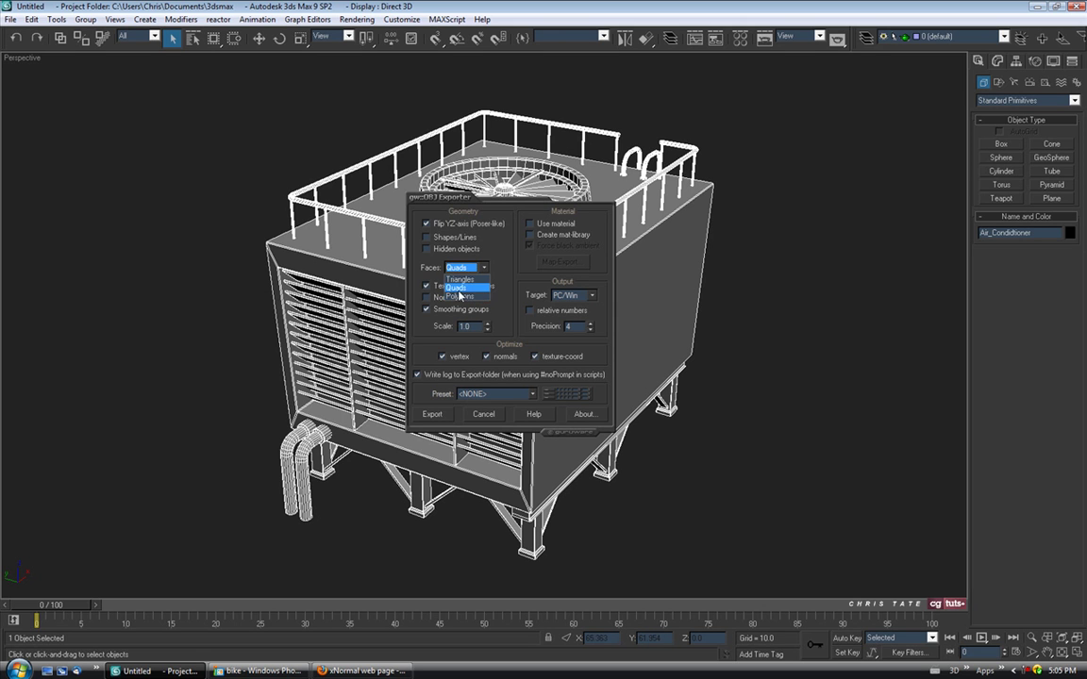
pyautogui.click(460, 287)
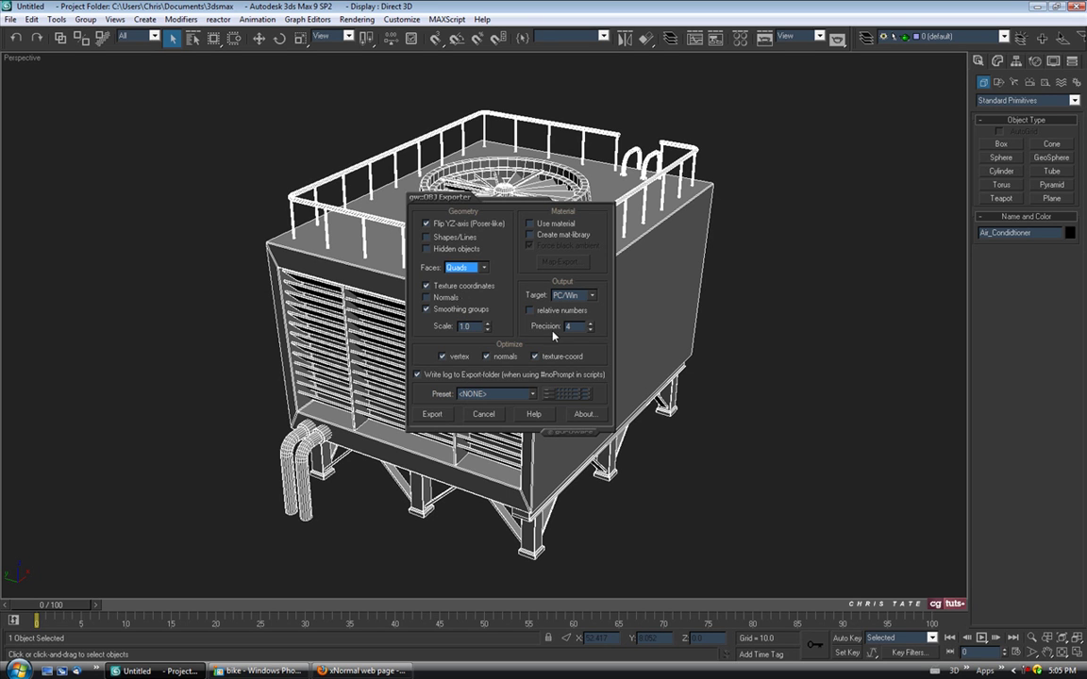
pyautogui.click(435, 416)
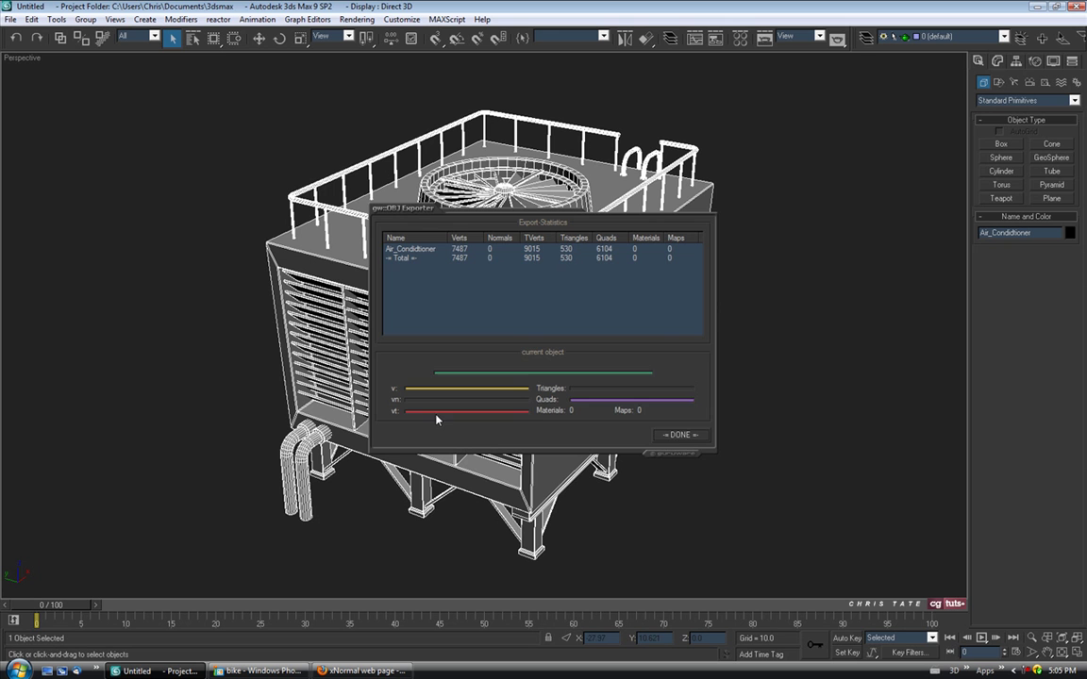
pyautogui.click(679, 436)
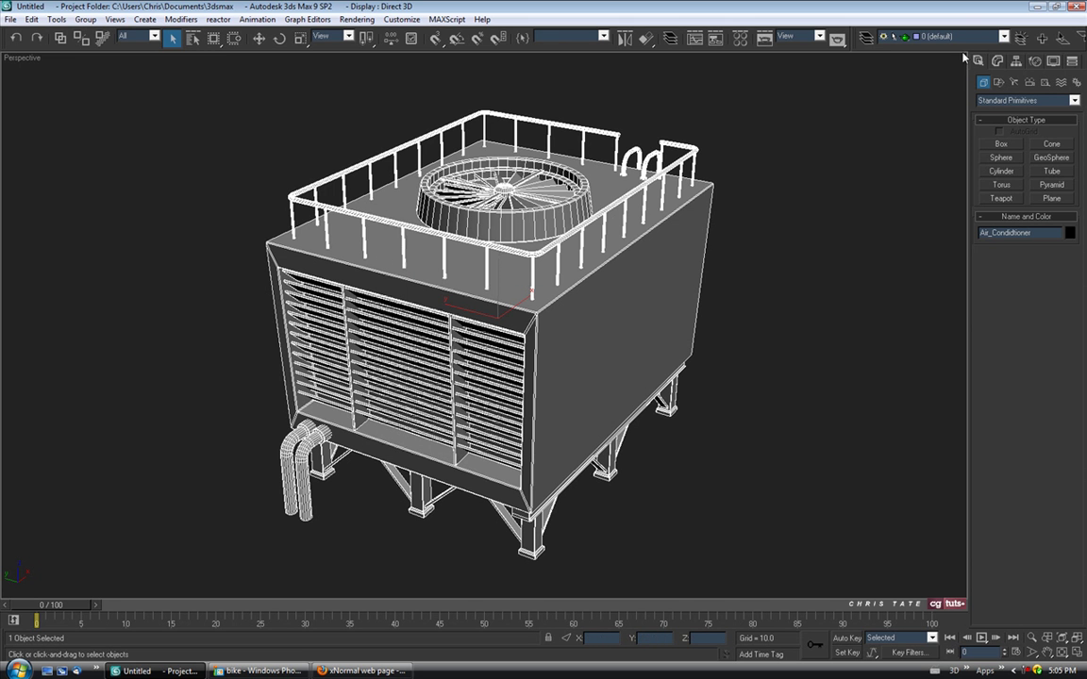
# Minimize 3ds Max and launch xNormal from the desktop dock, shifting its window slightly.
pyautogui.click(1046, 8)
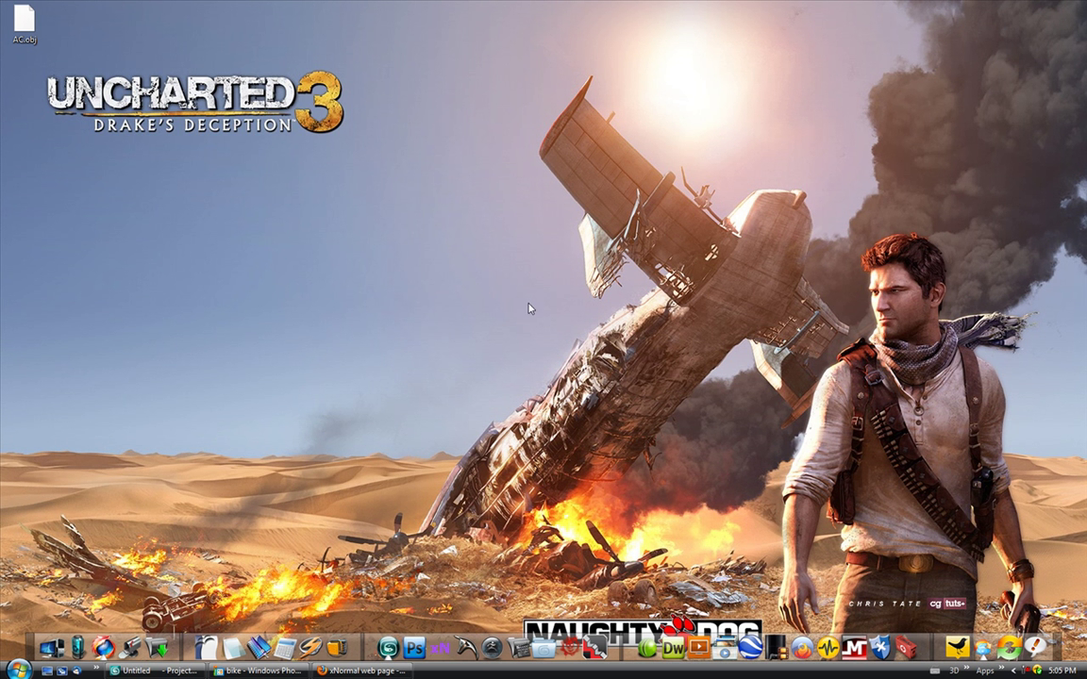
pyautogui.click(447, 649)
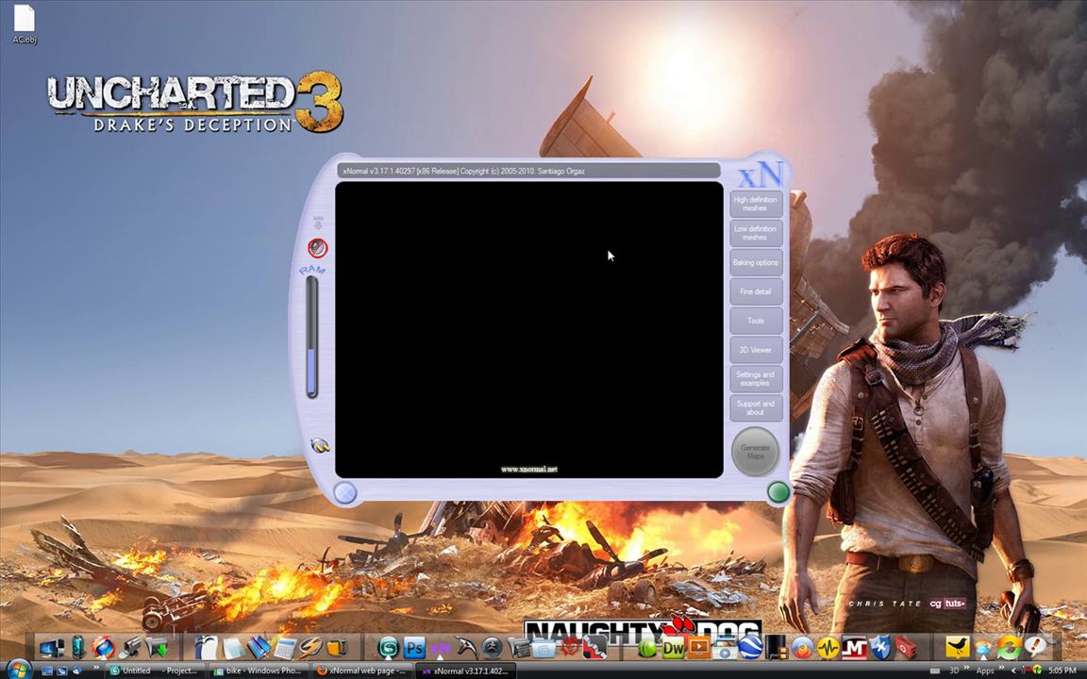
pyautogui.moveTo(552, 162); pyautogui.dragTo(536, 152)
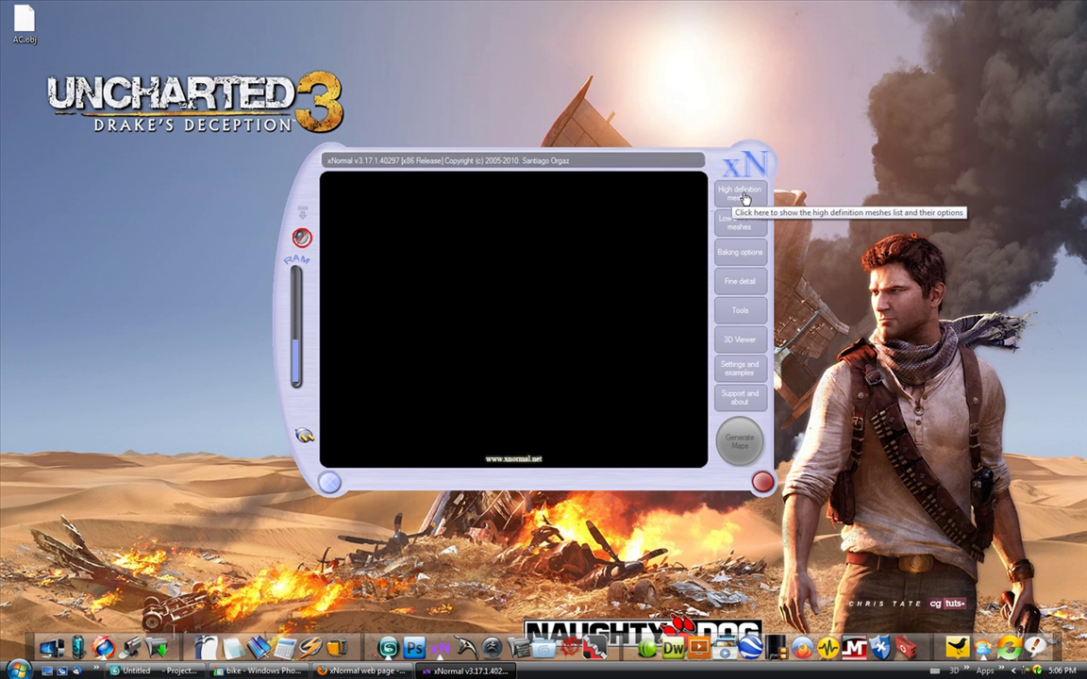
# Add AC.obj from the Desktop to the high definition meshes.
pyautogui.click(744, 195)
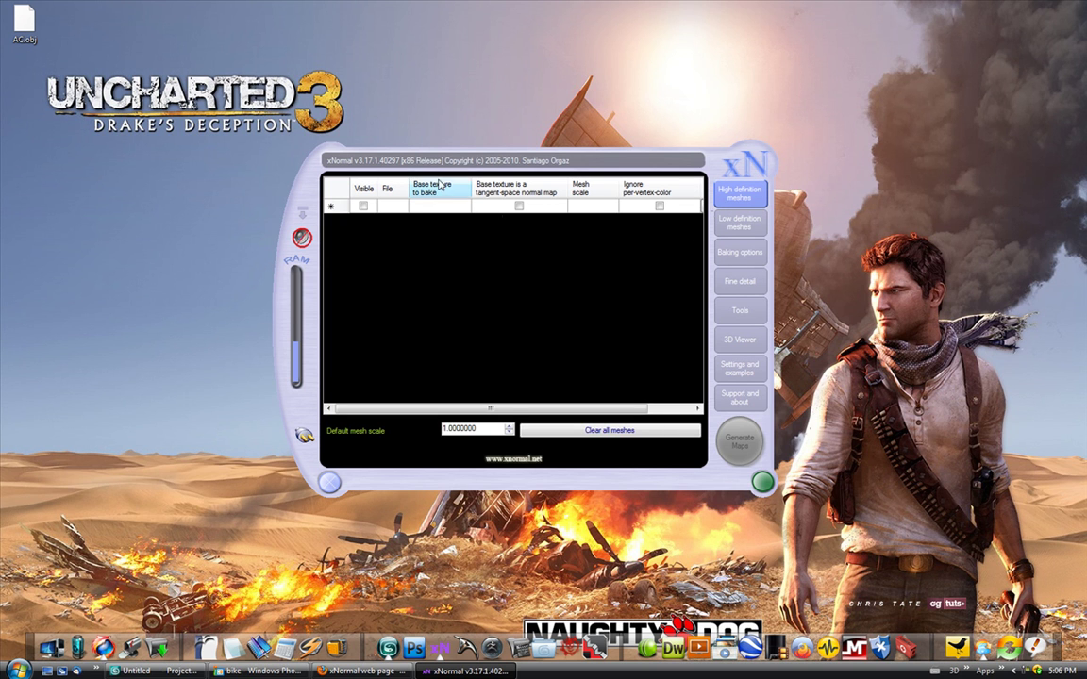
pyautogui.rightClick(434, 211)
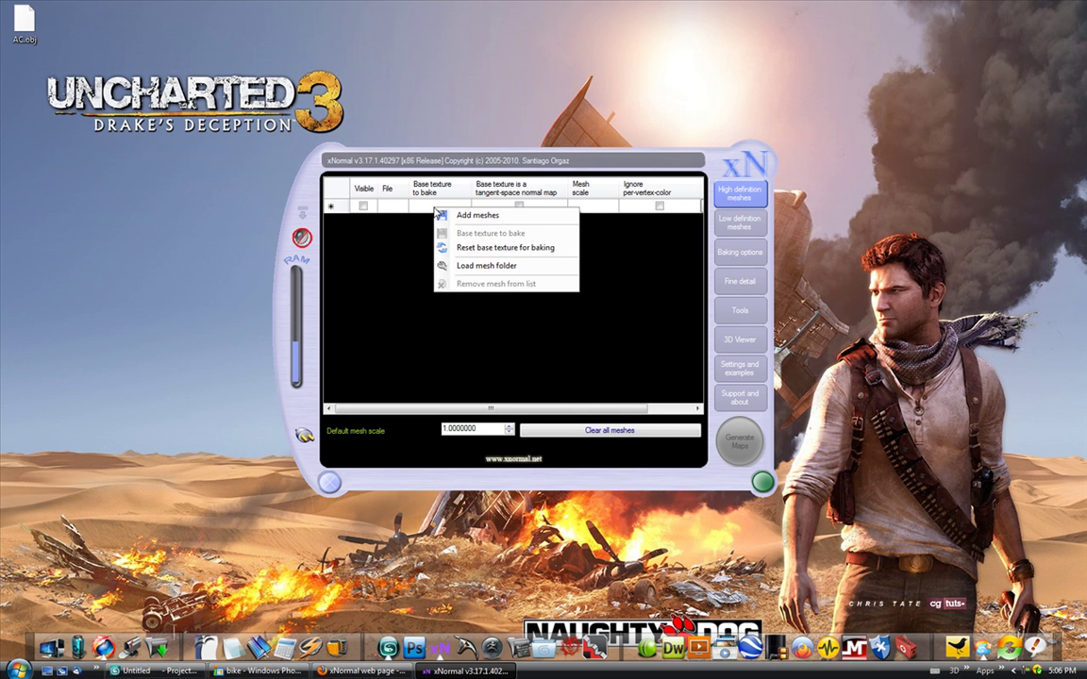
pyautogui.click(477, 216)
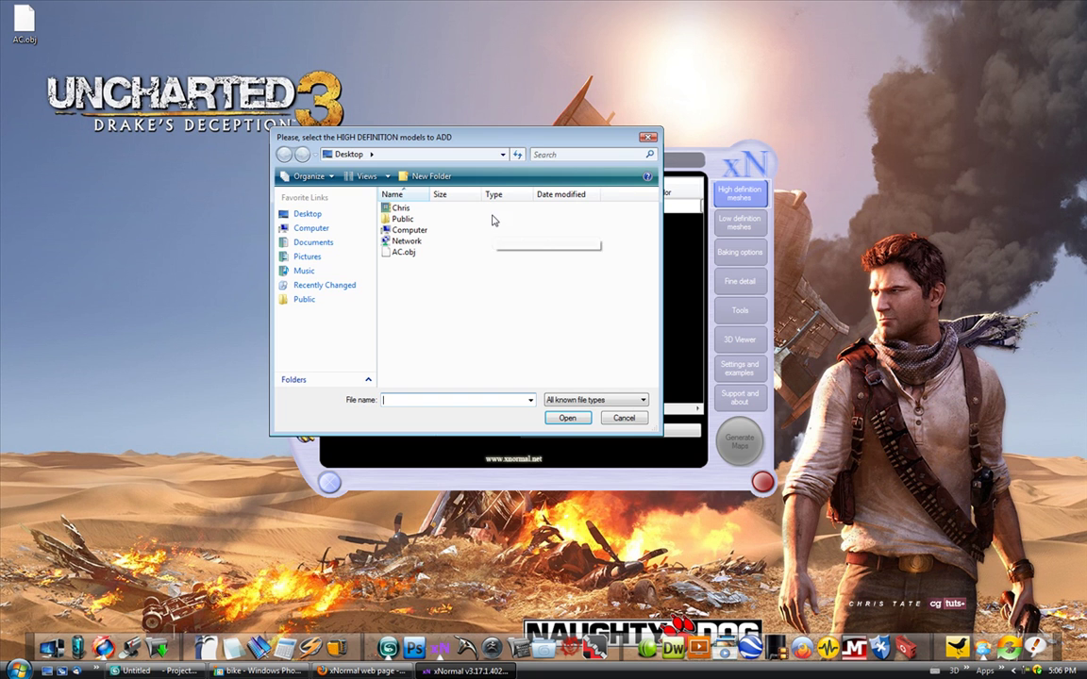
pyautogui.click(405, 254)
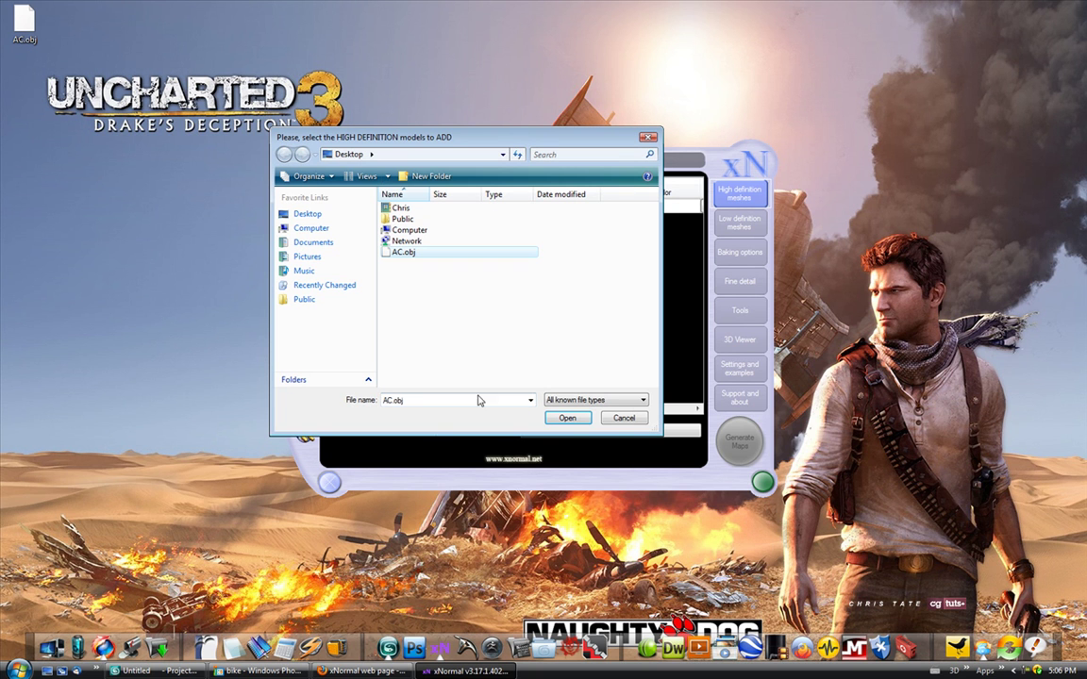
pyautogui.click(567, 419)
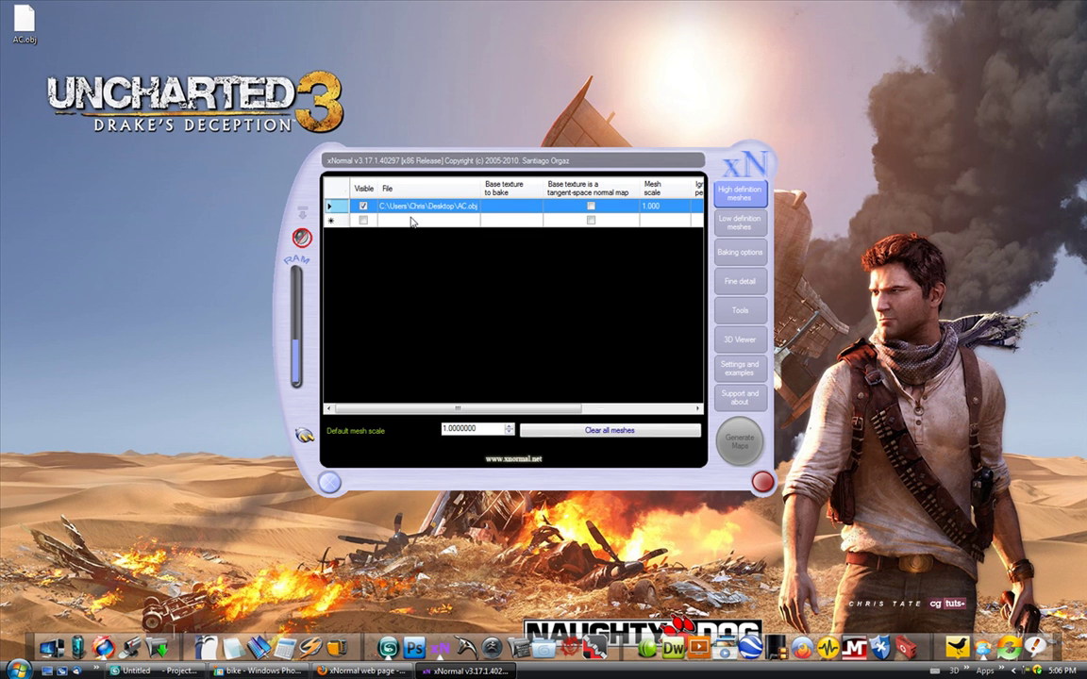
# Add AC.obj from the Desktop to the low definition meshes and compare both mesh lists.
pyautogui.click(744, 227)
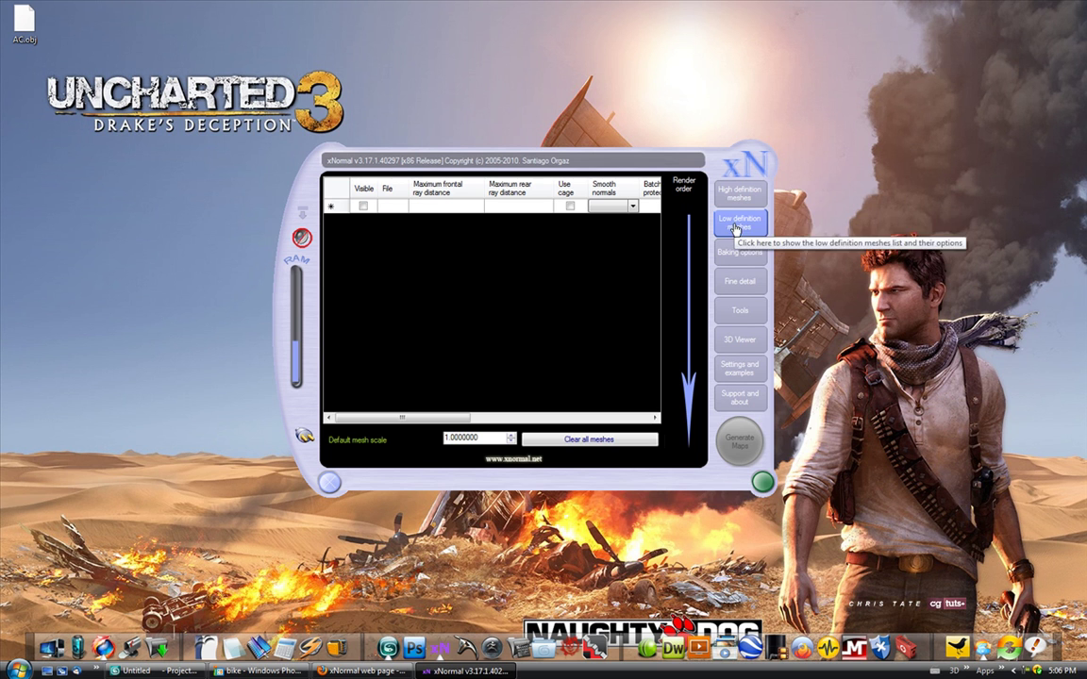
pyautogui.rightClick(433, 210)
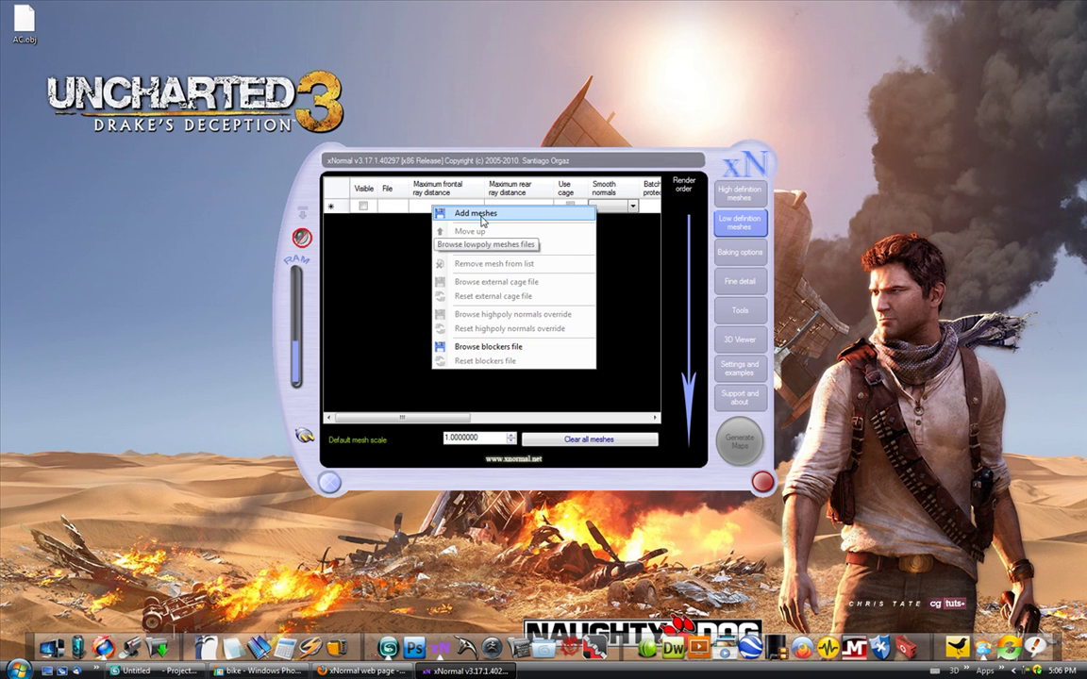
pyautogui.click(436, 216)
pyautogui.click(404, 252)
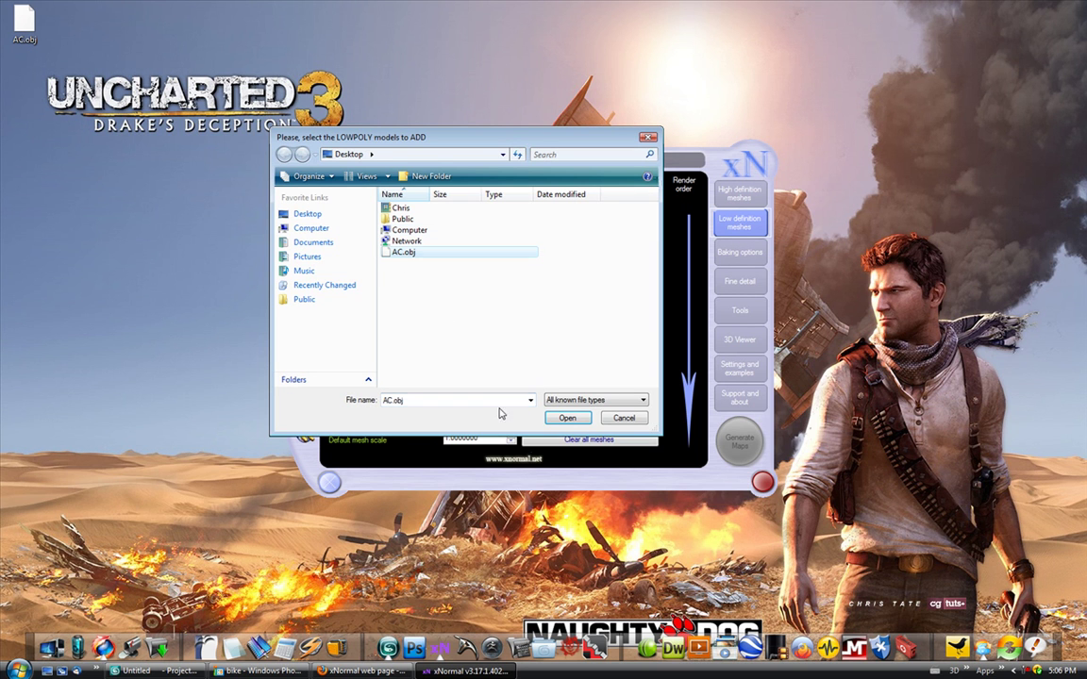
pyautogui.click(566, 418)
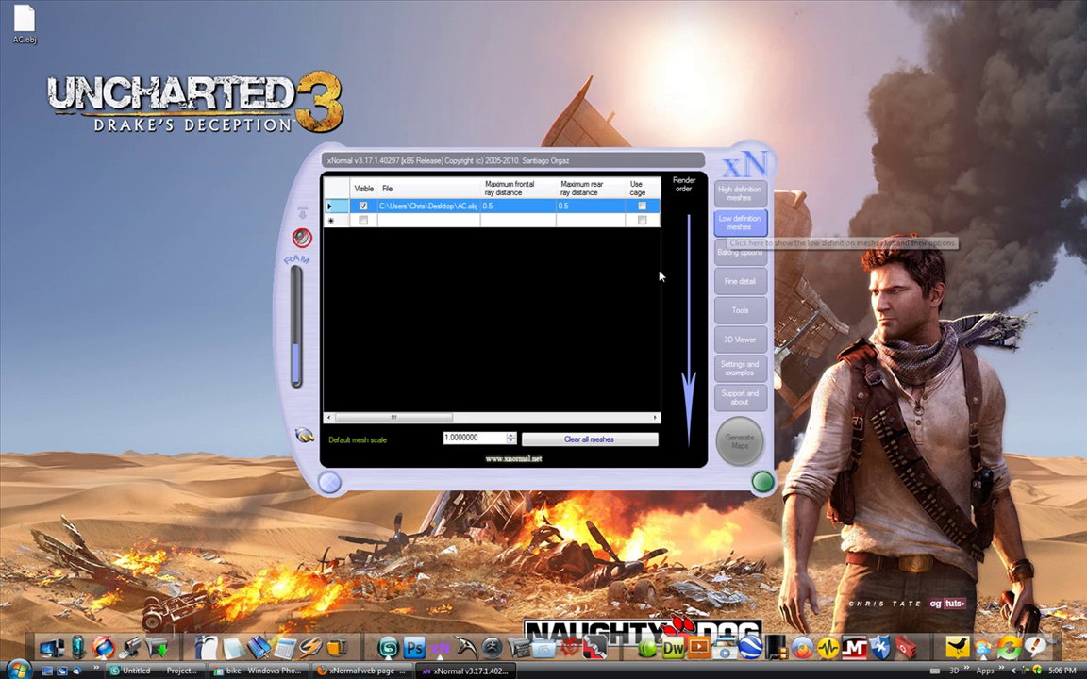
pyautogui.click(730, 196)
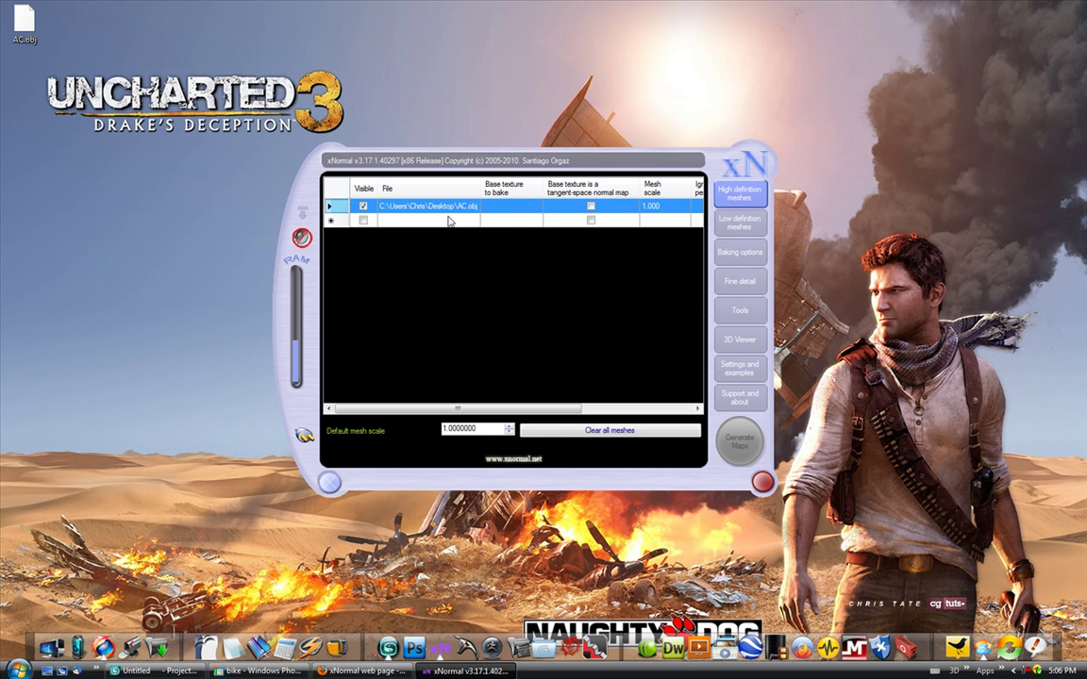
pyautogui.click(737, 235)
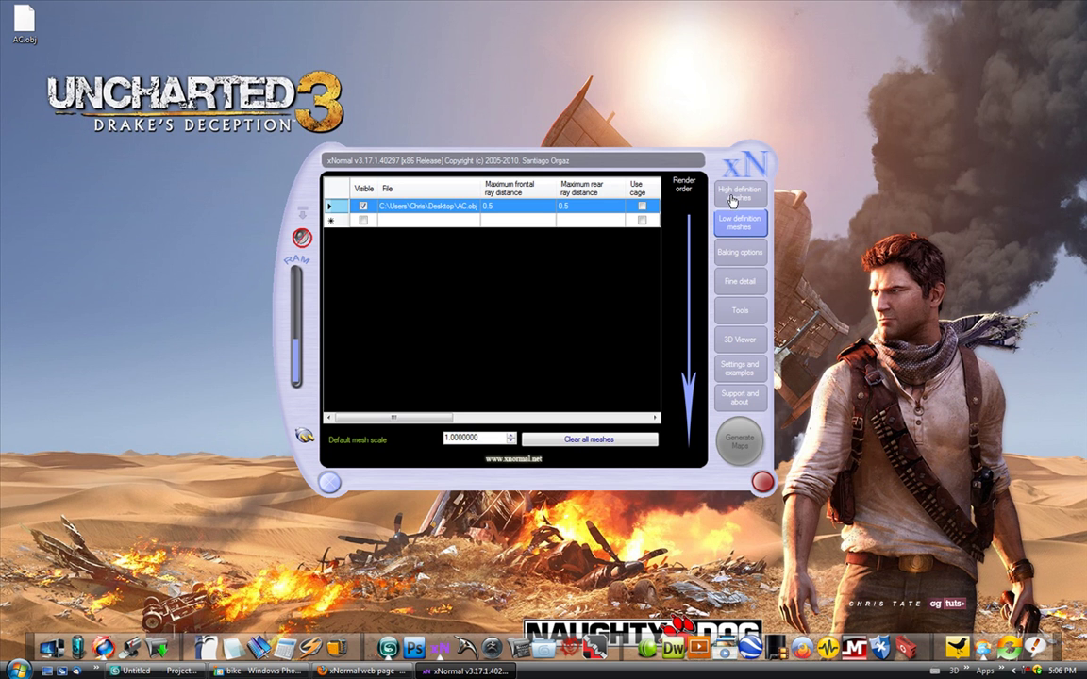
# In the baking options, set the output file to AC on the Desktop in PNG format.
pyautogui.click(737, 255)
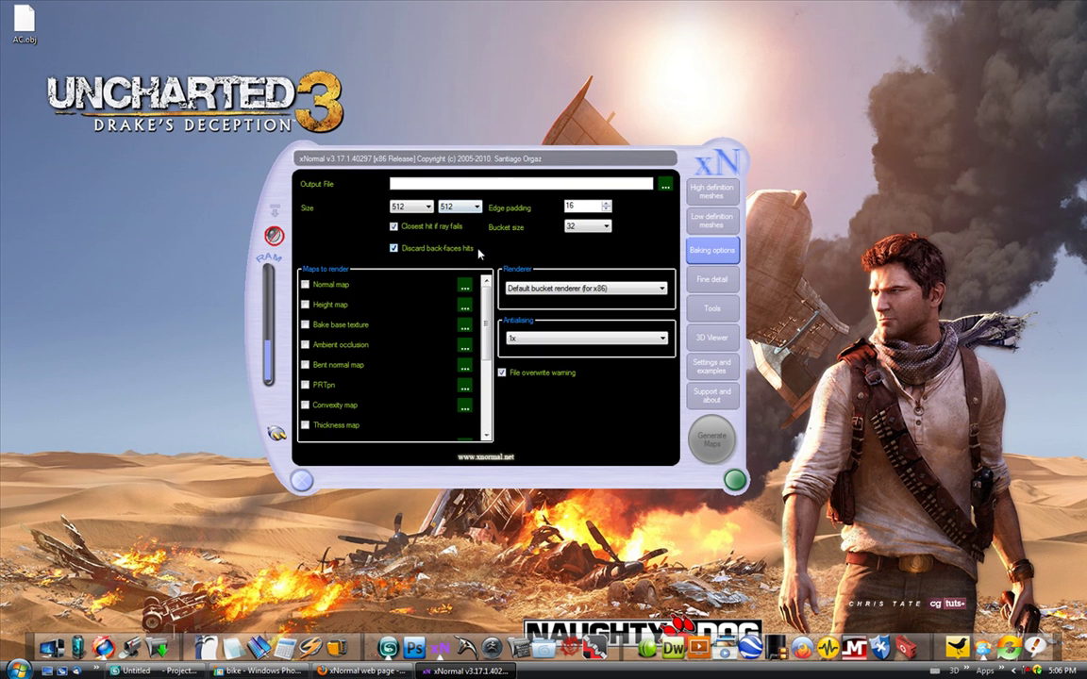
pyautogui.click(665, 184)
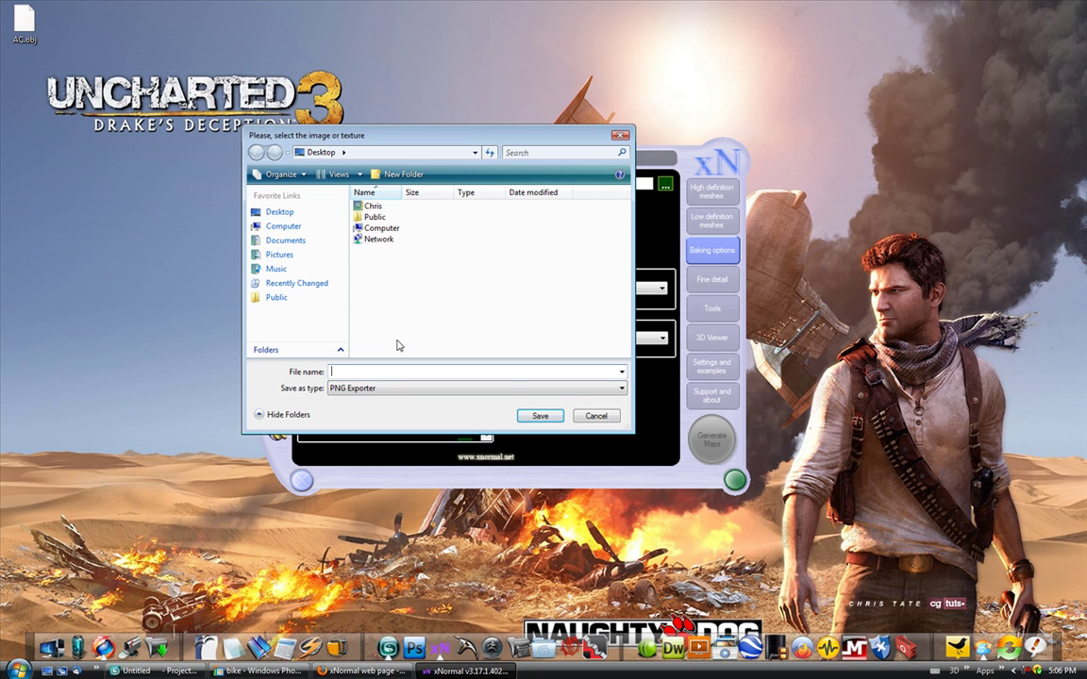
pyautogui.write('AC')
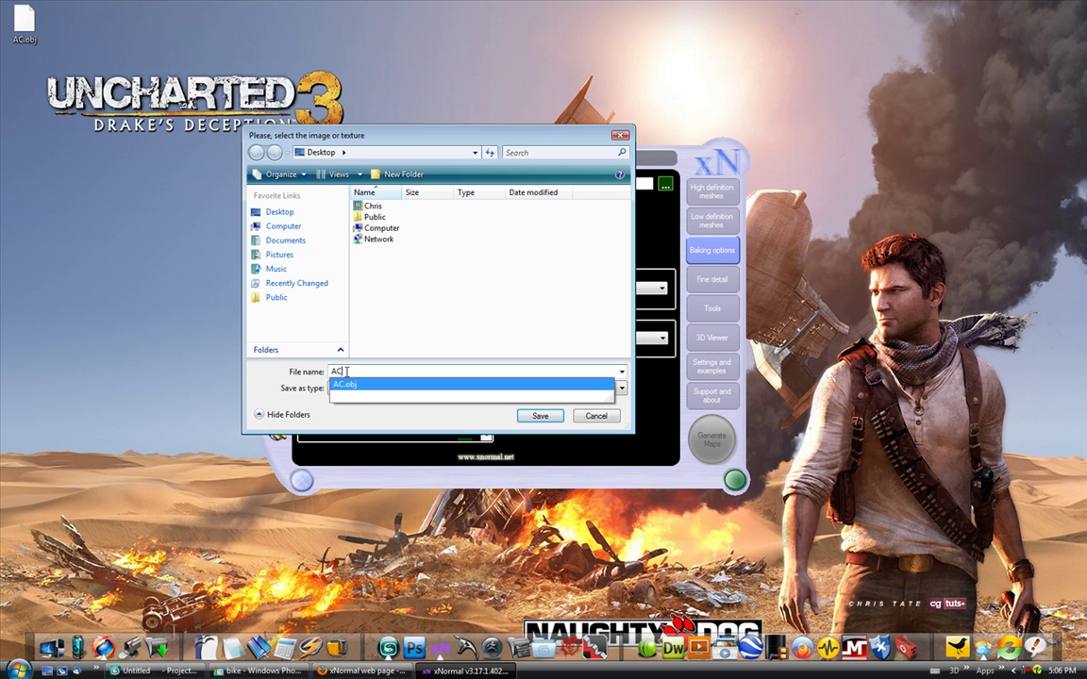
pyautogui.click(541, 421)
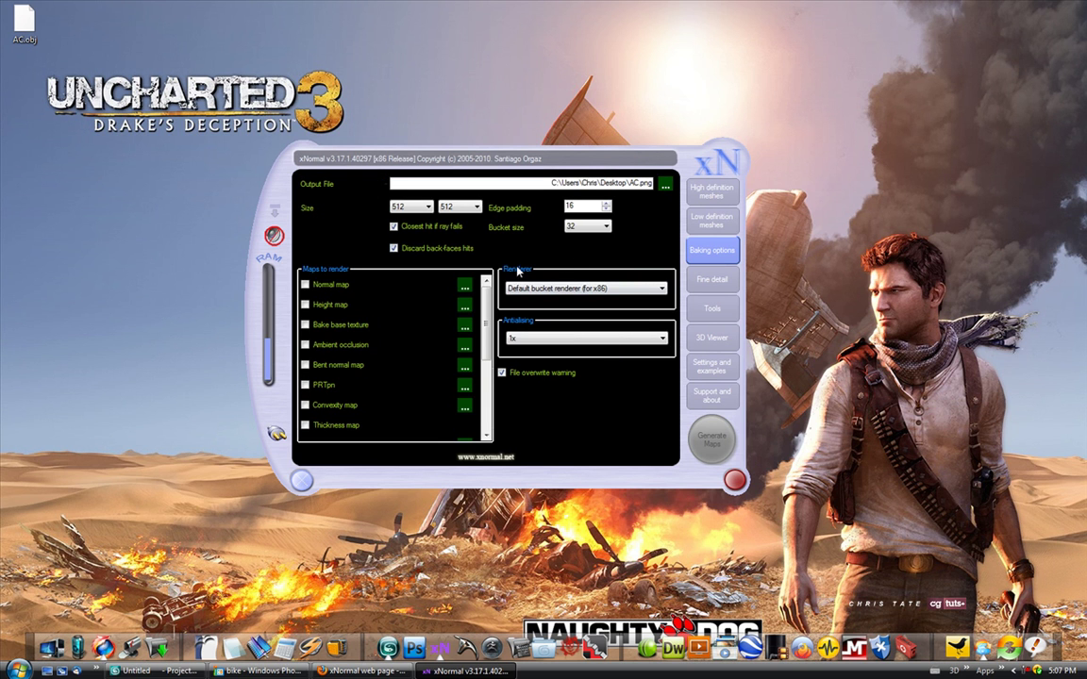
# Set the output map size to 2048 by 2048.
pyautogui.click(428, 207)
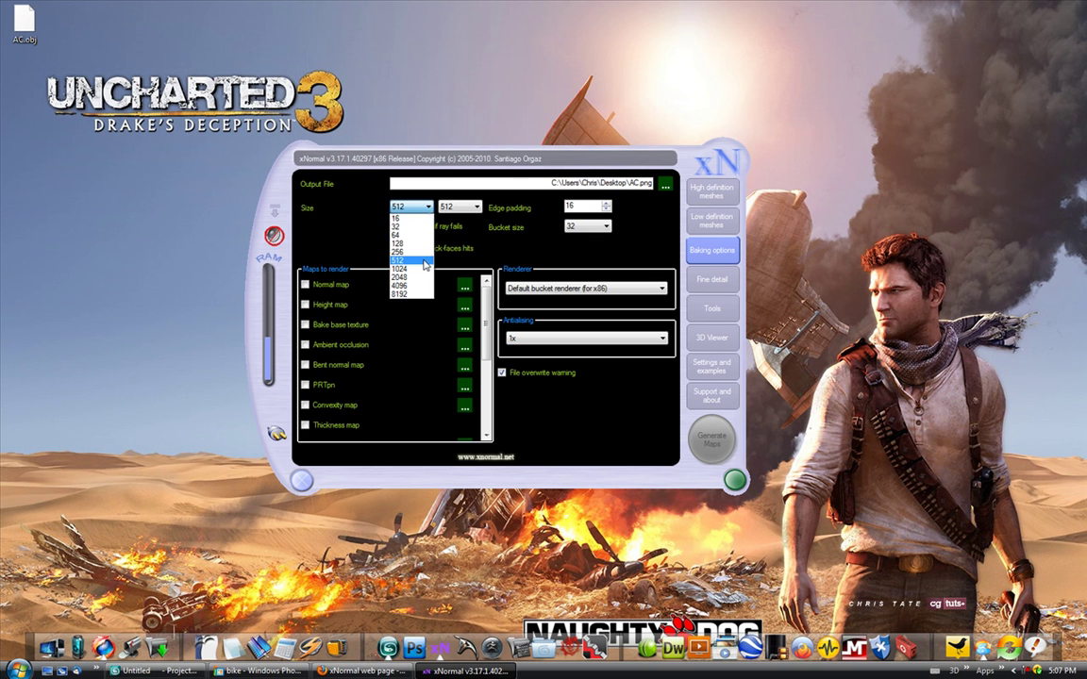
pyautogui.click(406, 253)
pyautogui.click(476, 206)
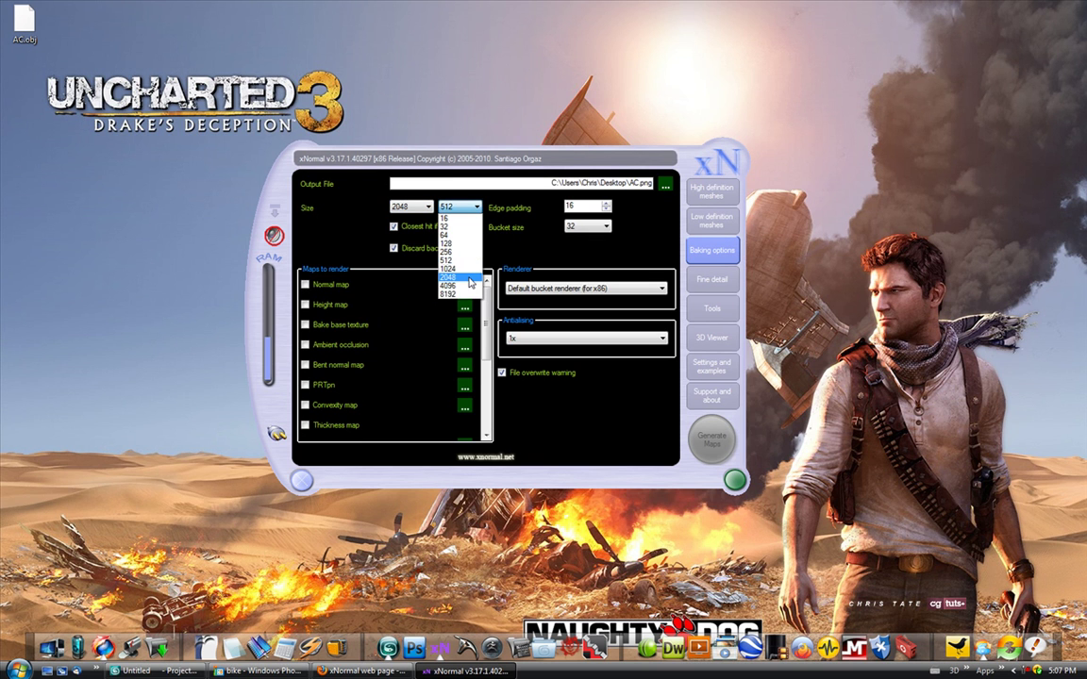
pyautogui.click(471, 279)
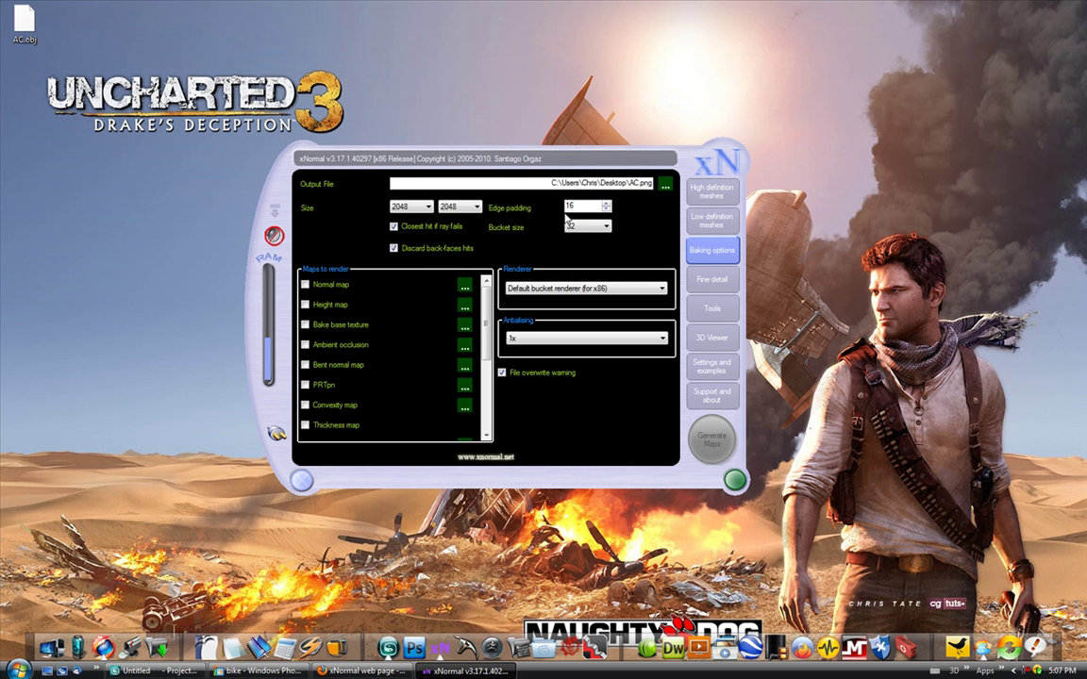
# Set the edge padding to 2 and keep the antialiasing at 1x.
pyautogui.hotkey('ctrl', 'a')
pyautogui.click(660, 340)
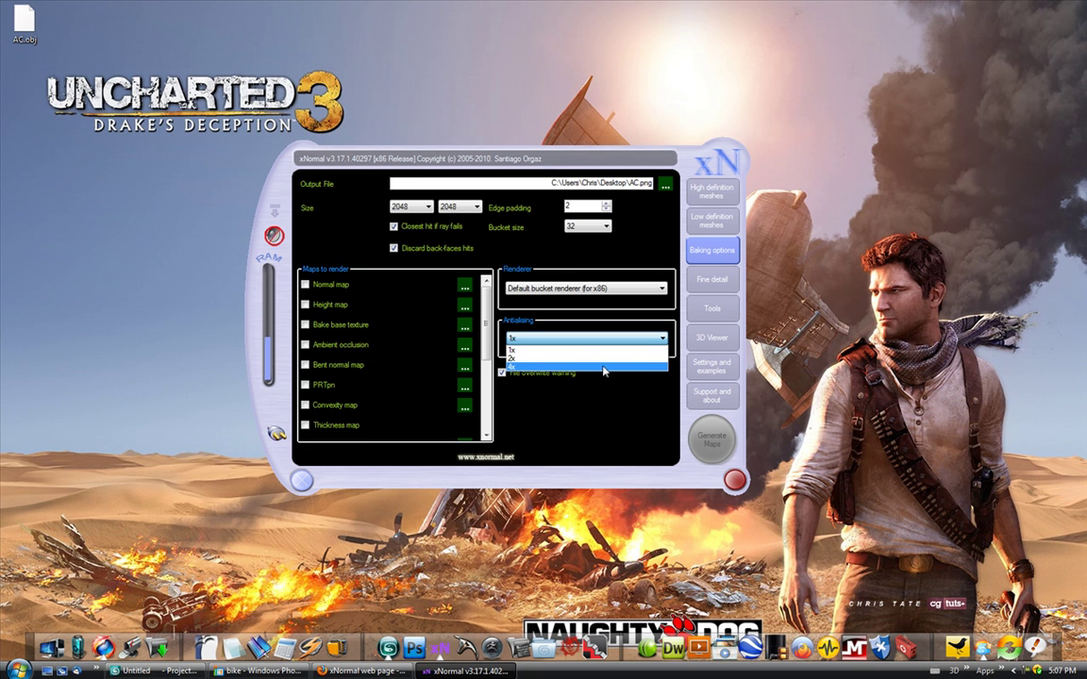
pyautogui.click(540, 351)
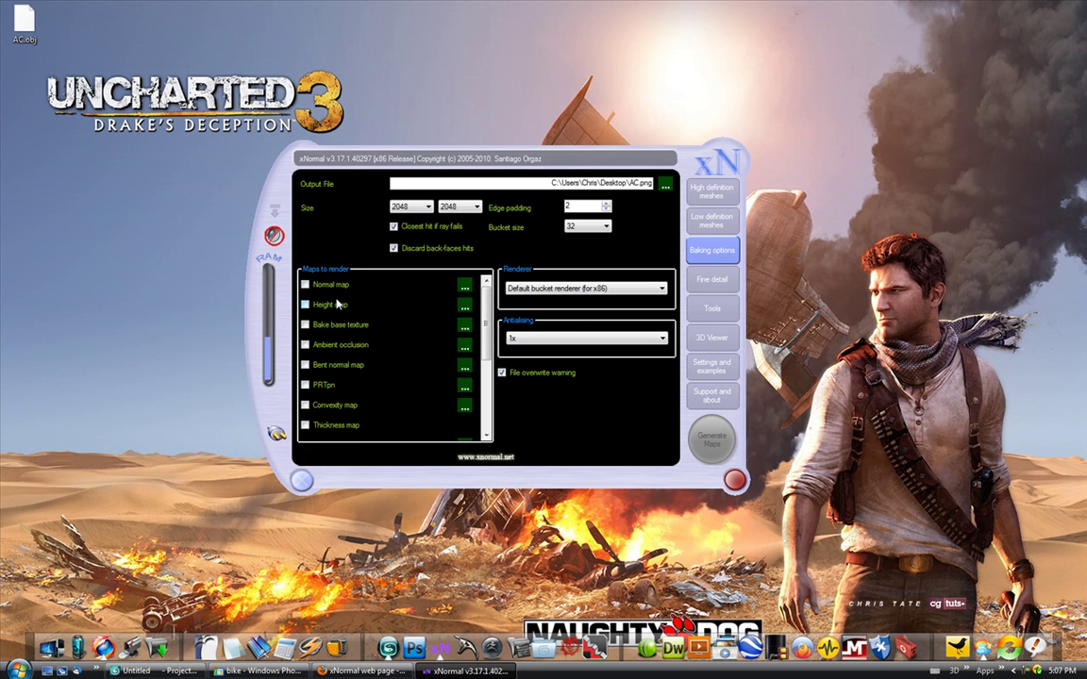
# Enable the ambient occlusion map for rendering and set its ray distribution to Uniform.
pyautogui.moveTo(484, 327); pyautogui.dragTo(484, 398)
pyautogui.scroll(5, 321, 368)
pyautogui.click(305, 345)
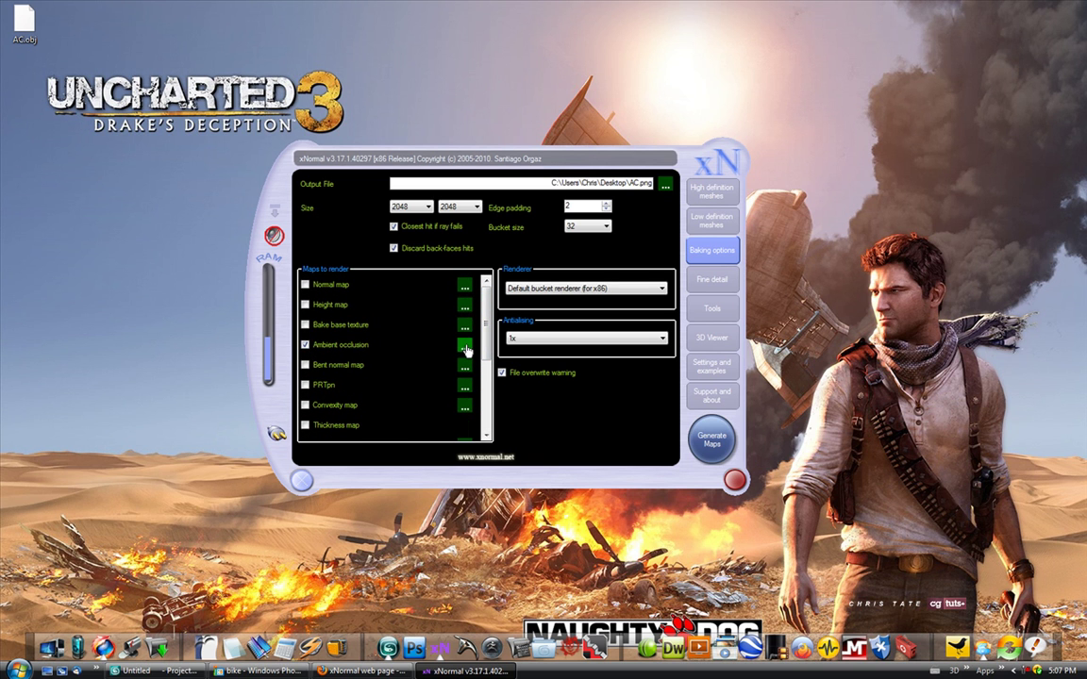
pyautogui.click(464, 347)
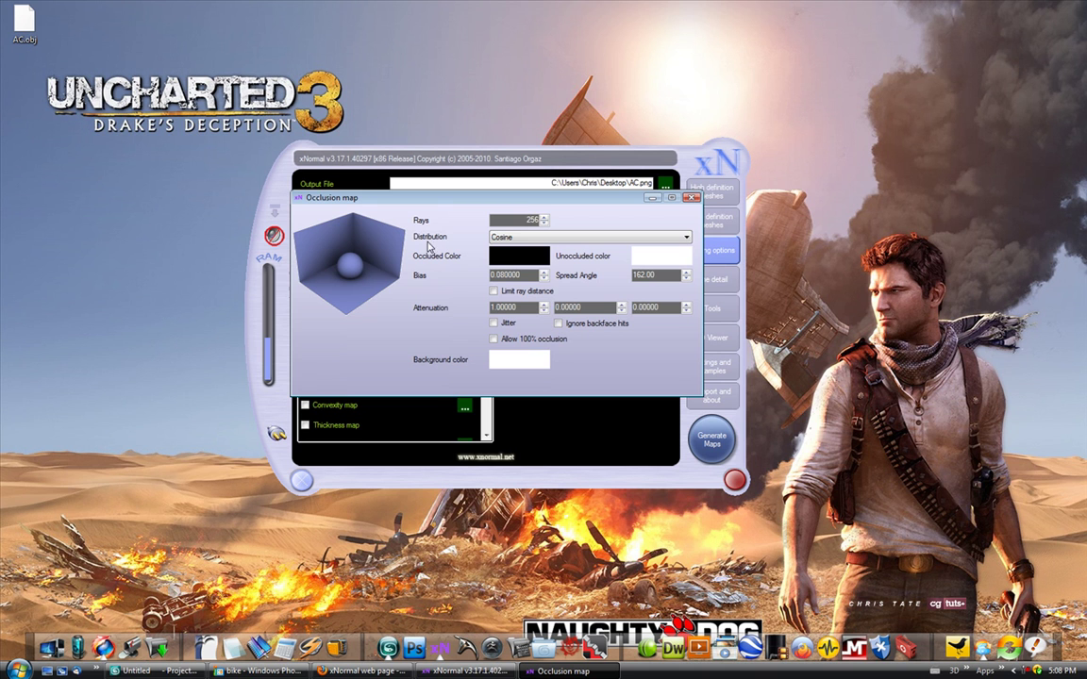
pyautogui.click(686, 237)
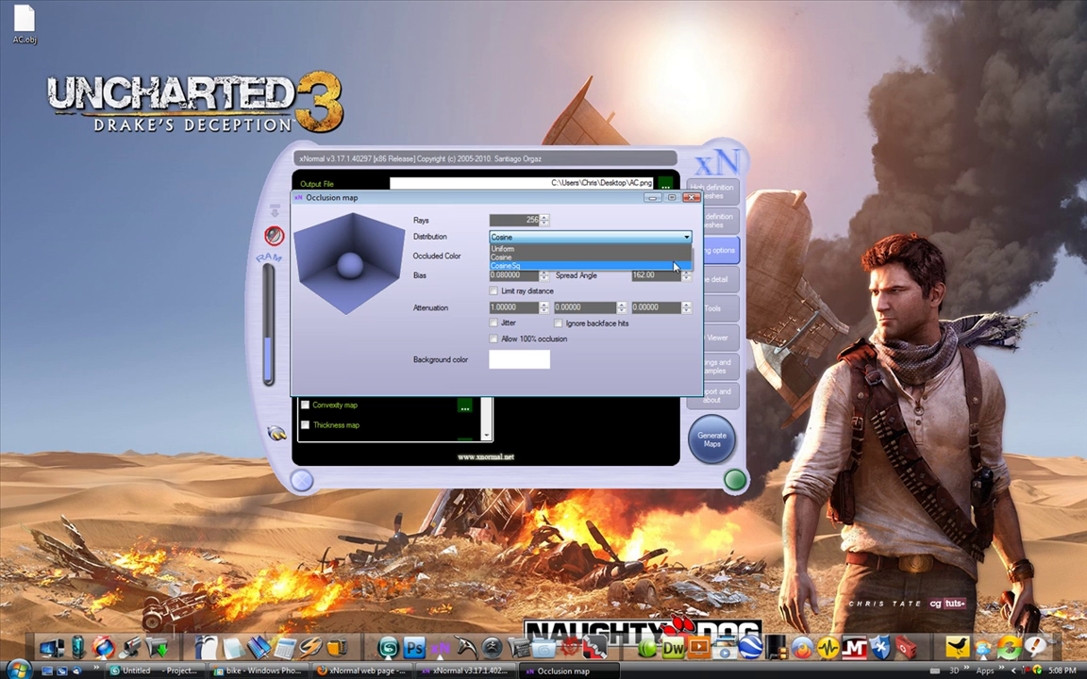
pyautogui.click(519, 249)
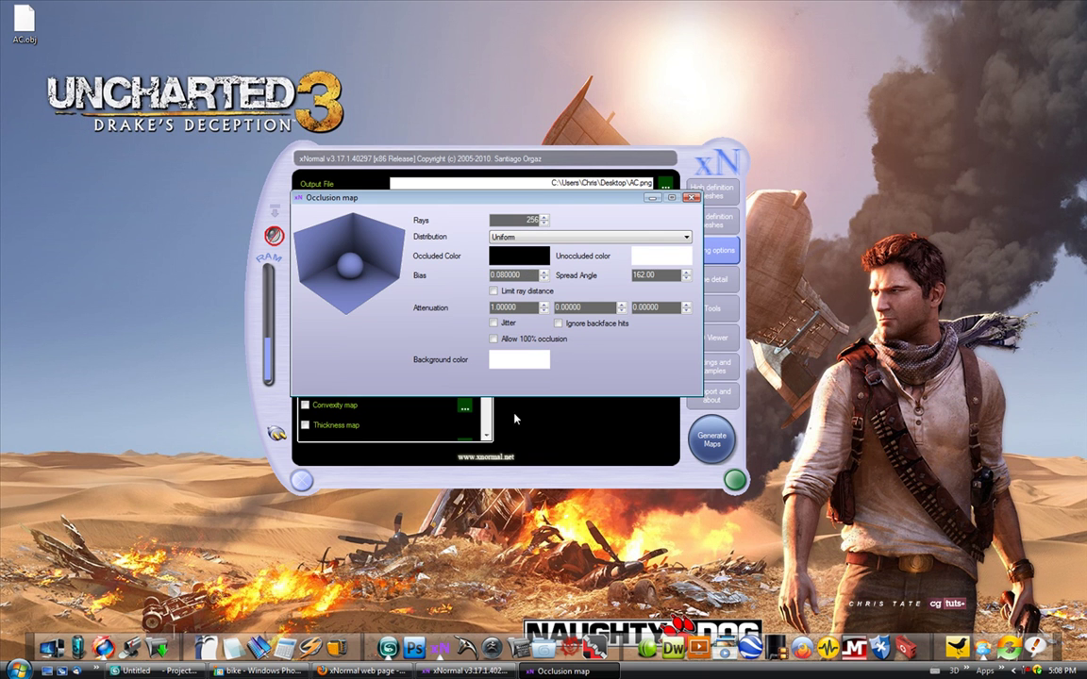
# Change the occlusion map's background color to black.
pyautogui.click(520, 362)
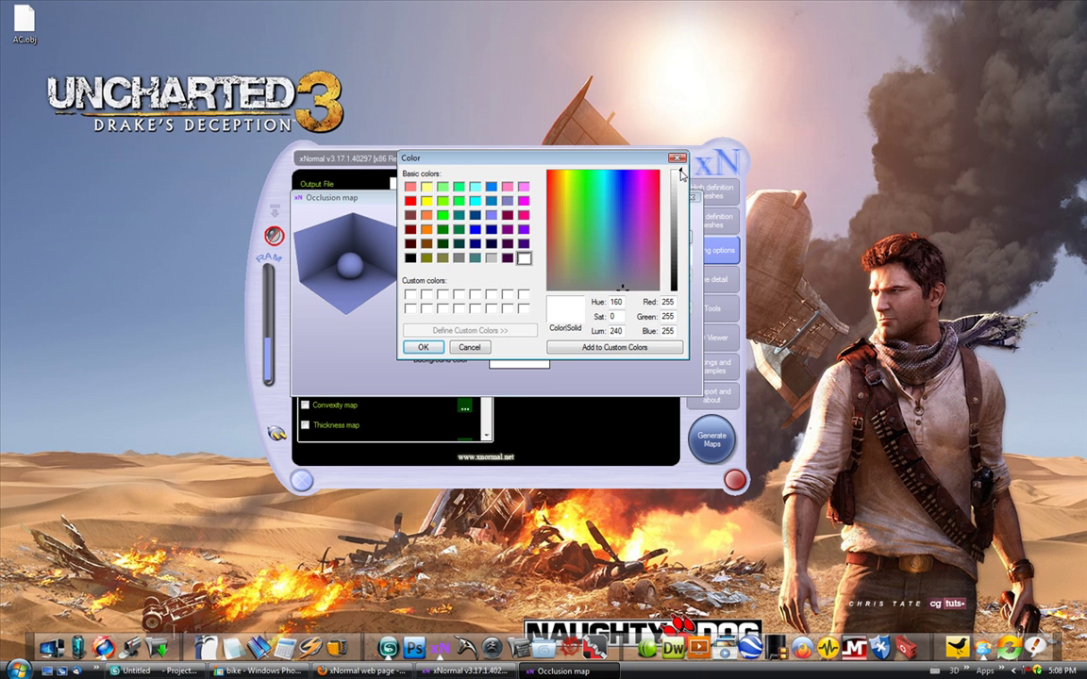
pyautogui.moveTo(681, 175); pyautogui.dragTo(677, 288)
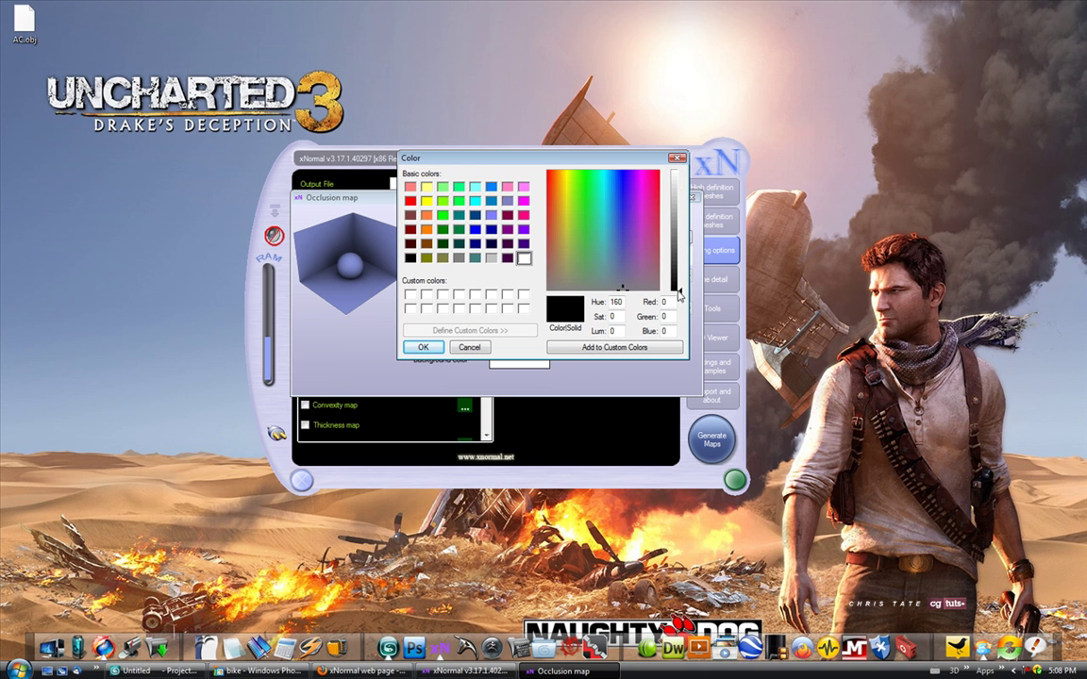
pyautogui.click(422, 348)
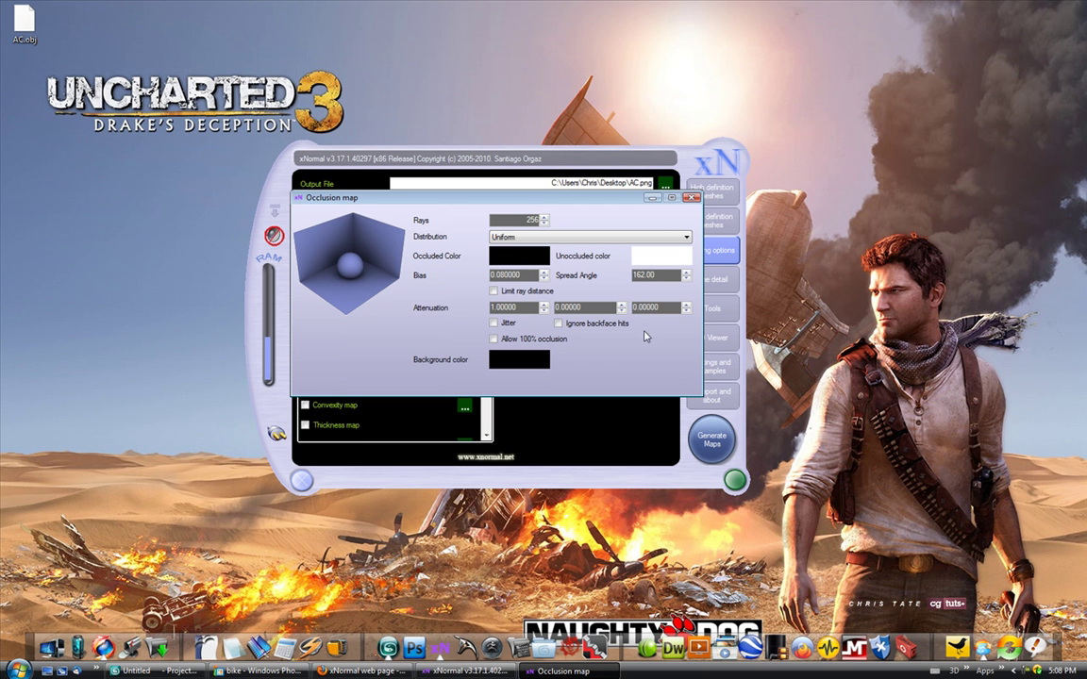
# Close the occlusion settings and generate the ambient occlusion map, keeping the preview on Notify tile updates.
pyautogui.click(691, 197)
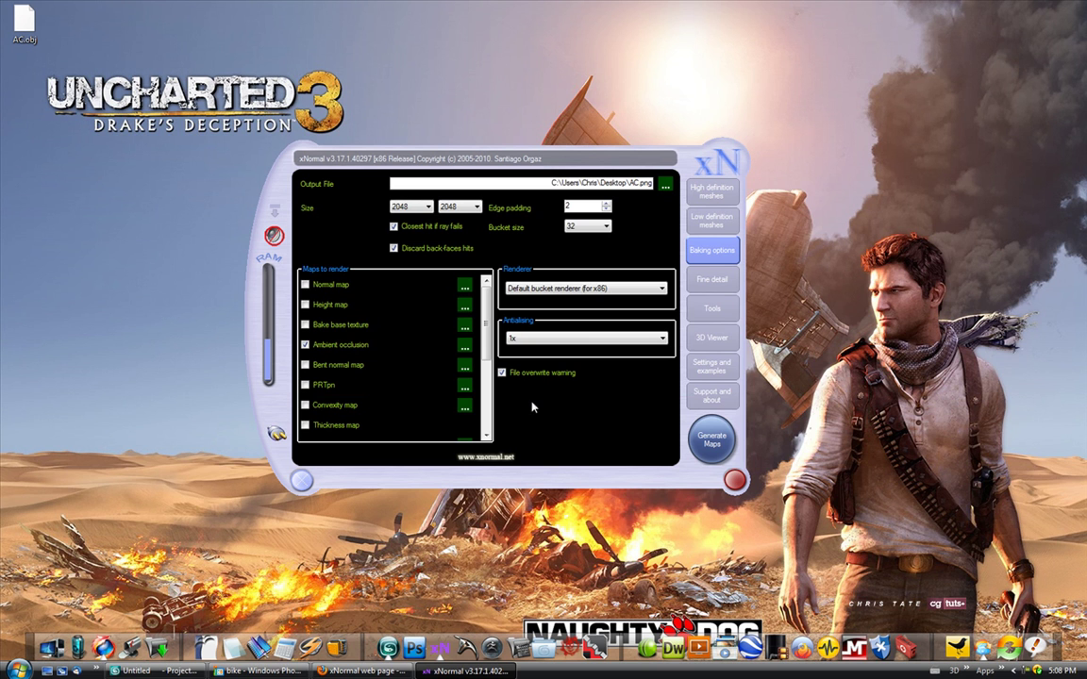
pyautogui.click(713, 442)
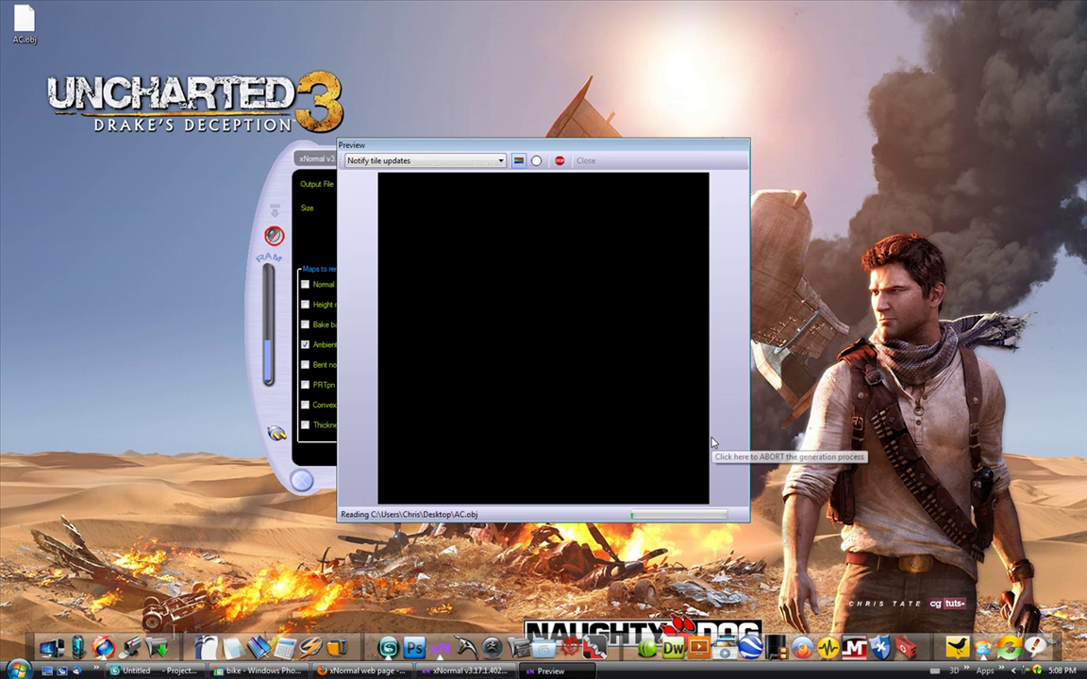
pyautogui.moveTo(544, 149); pyautogui.dragTo(509, 132)
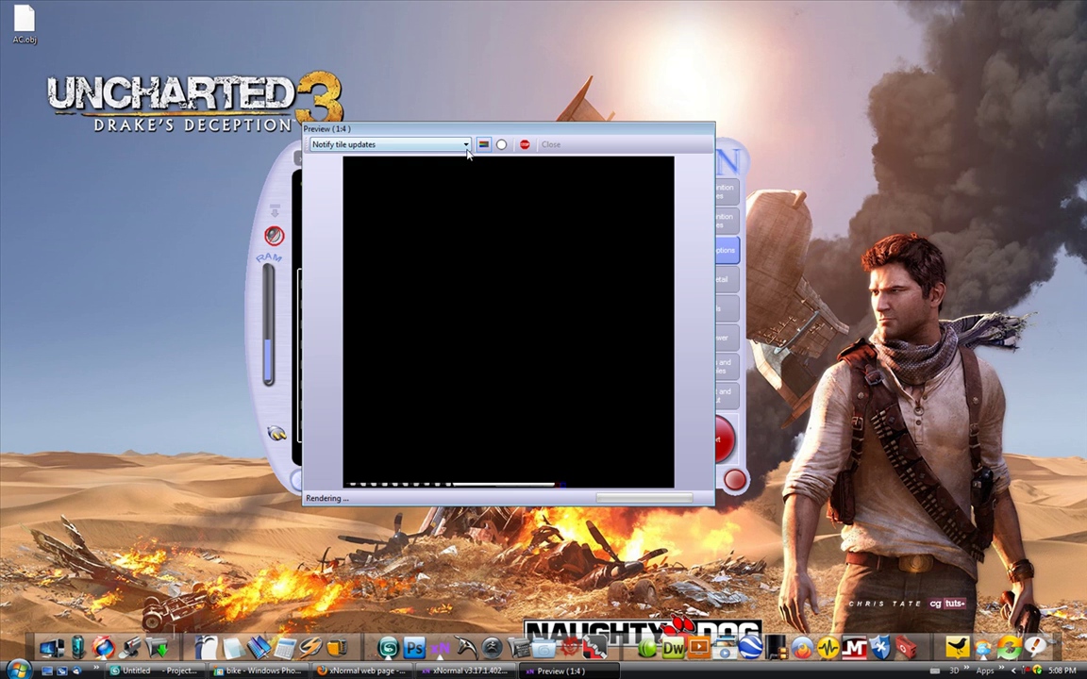
pyautogui.click(465, 147)
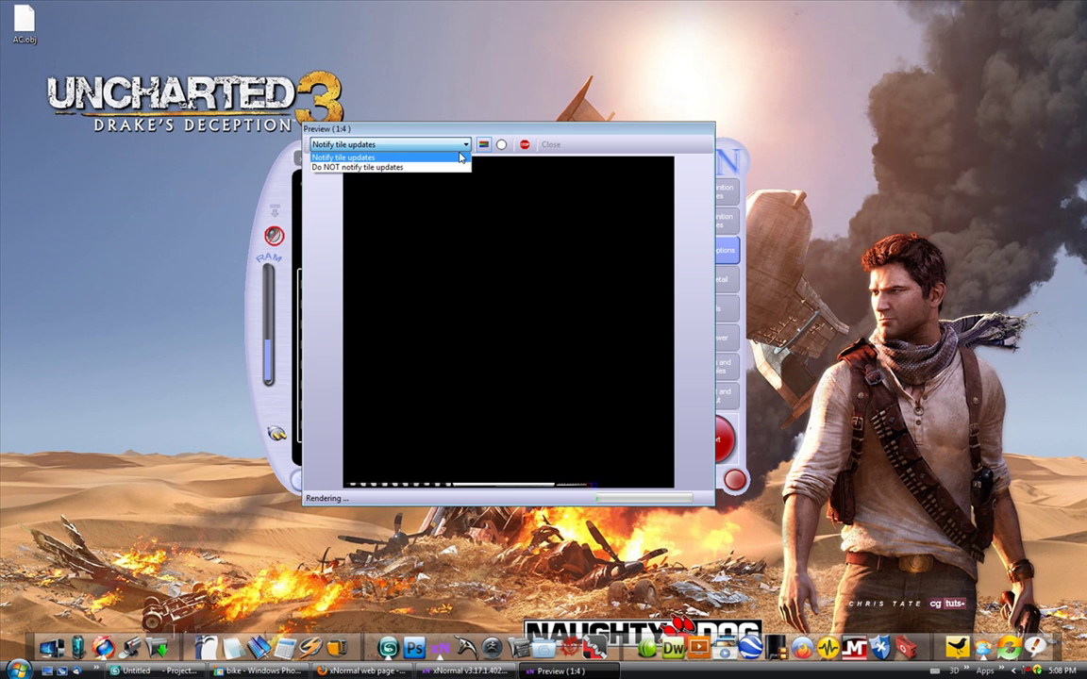
pyautogui.click(352, 159)
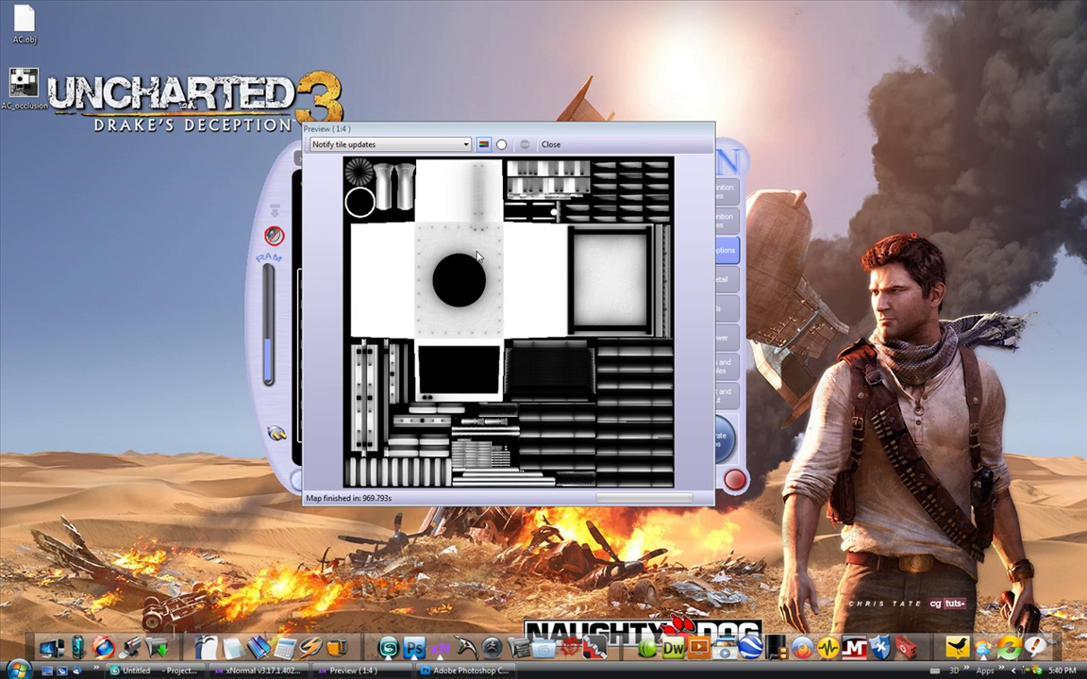
# Switch to Photoshop and open the baked AC_occlusion image from the Desktop.
pyautogui.click(414, 648)
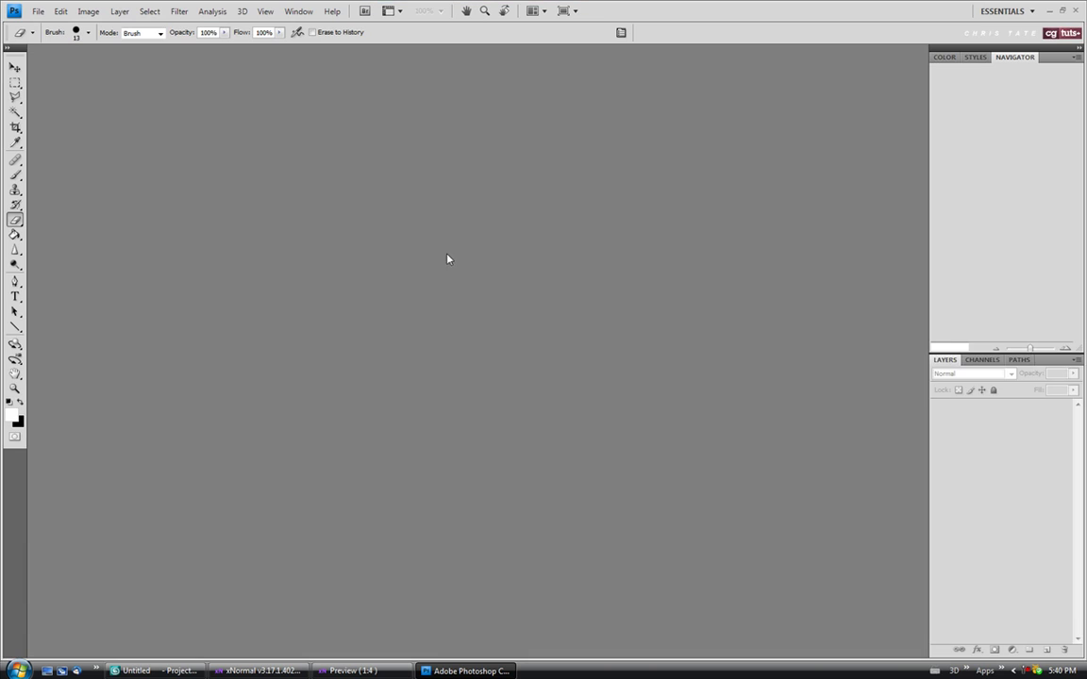
pyautogui.hotkey('ctrl', 'o')
pyautogui.click(228, 205)
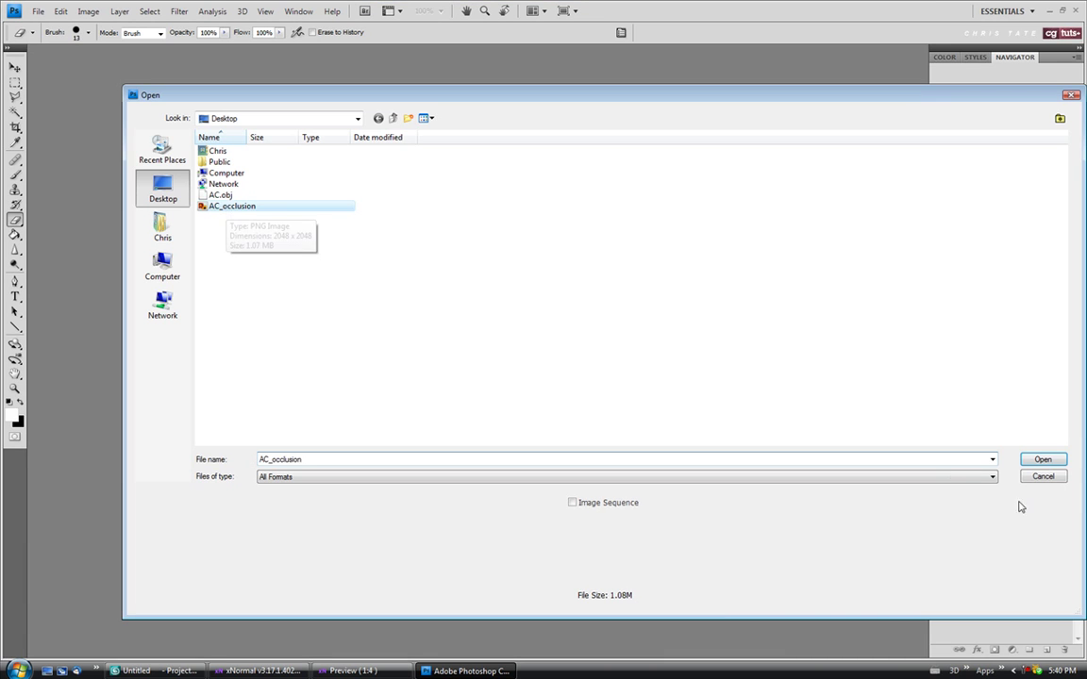
pyautogui.click(1041, 461)
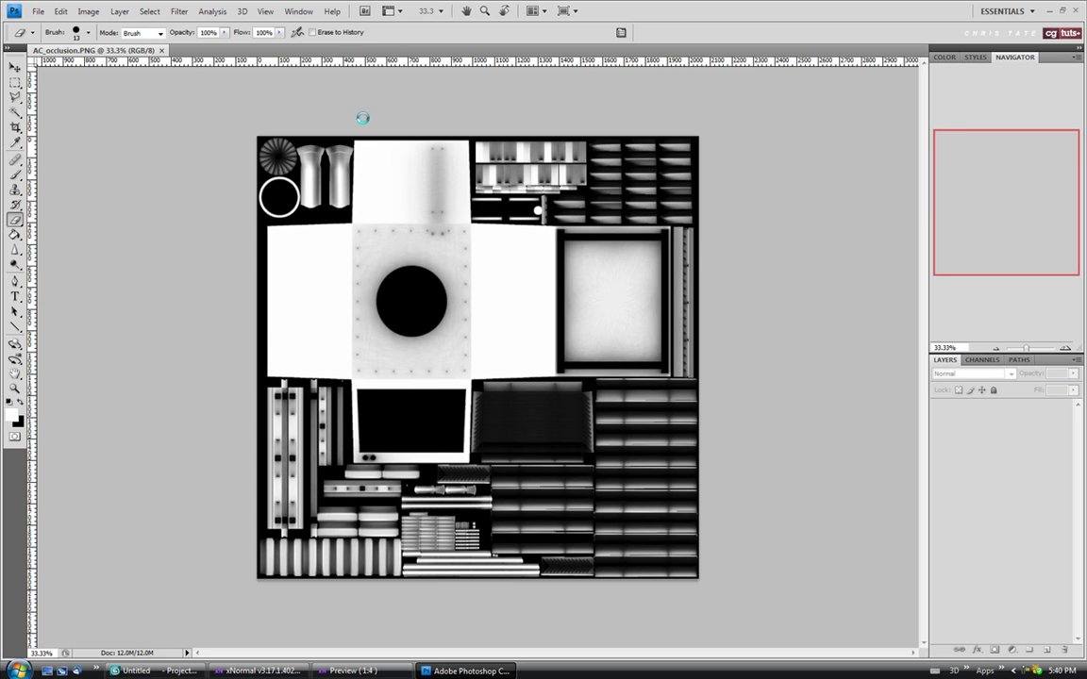
# Examine the occlusion map's UV pieces at actual pixel size across the whole image, ending with the image fitted on screen.
pyautogui.click(265, 12)
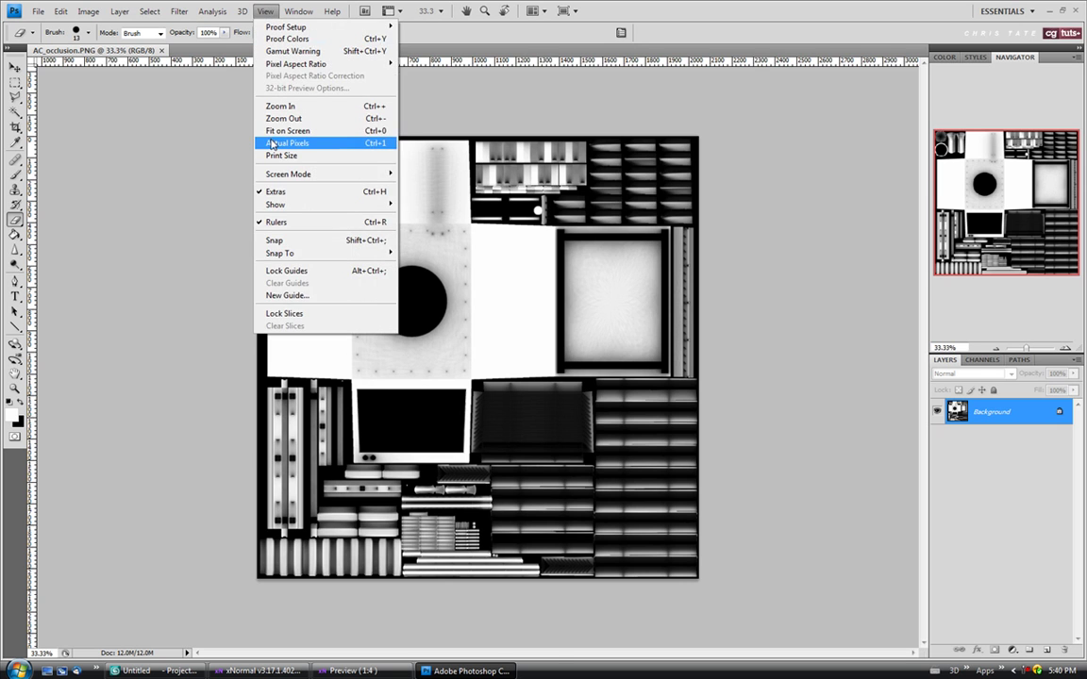
pyautogui.click(273, 132)
pyautogui.moveTo(288, 189); pyautogui.dragTo(660, 449)
pyautogui.moveTo(347, 246); pyautogui.dragTo(342, 420)
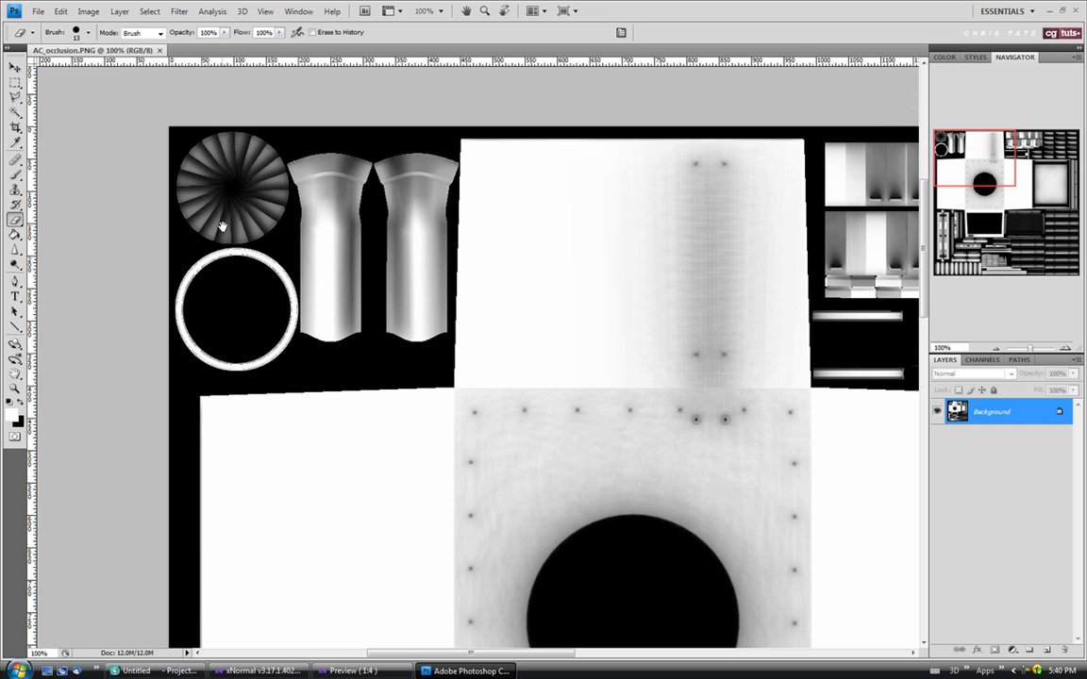
pyautogui.moveTo(668, 291); pyautogui.dragTo(366, 279)
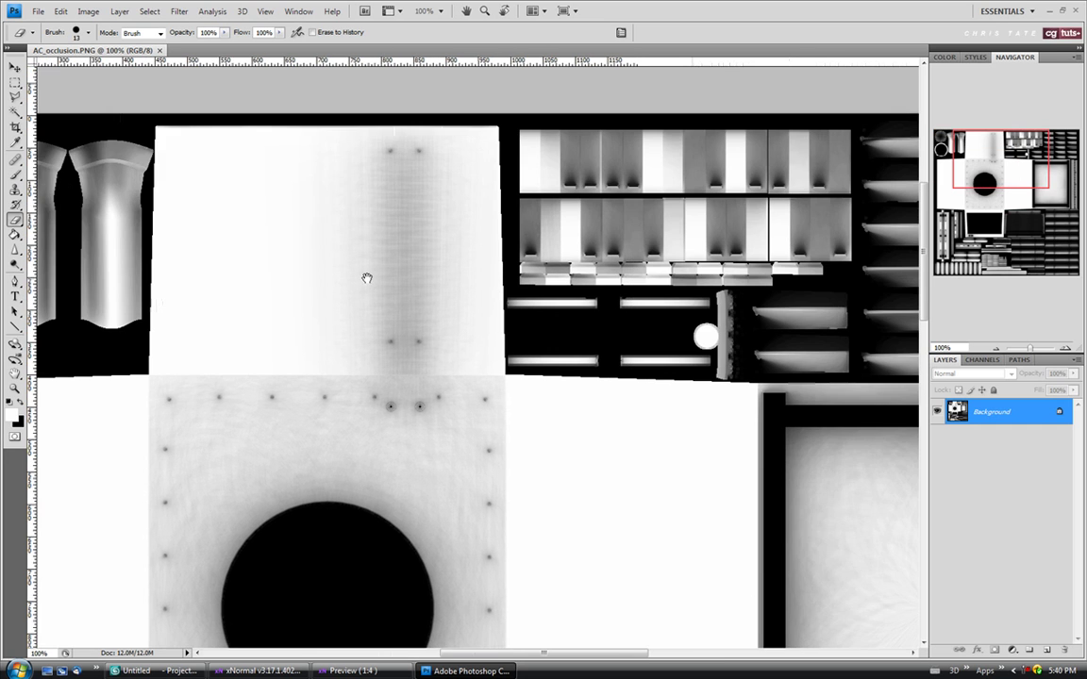
pyautogui.moveTo(763, 300); pyautogui.dragTo(825, 285)
pyautogui.hotkey('ctrl', 'r')
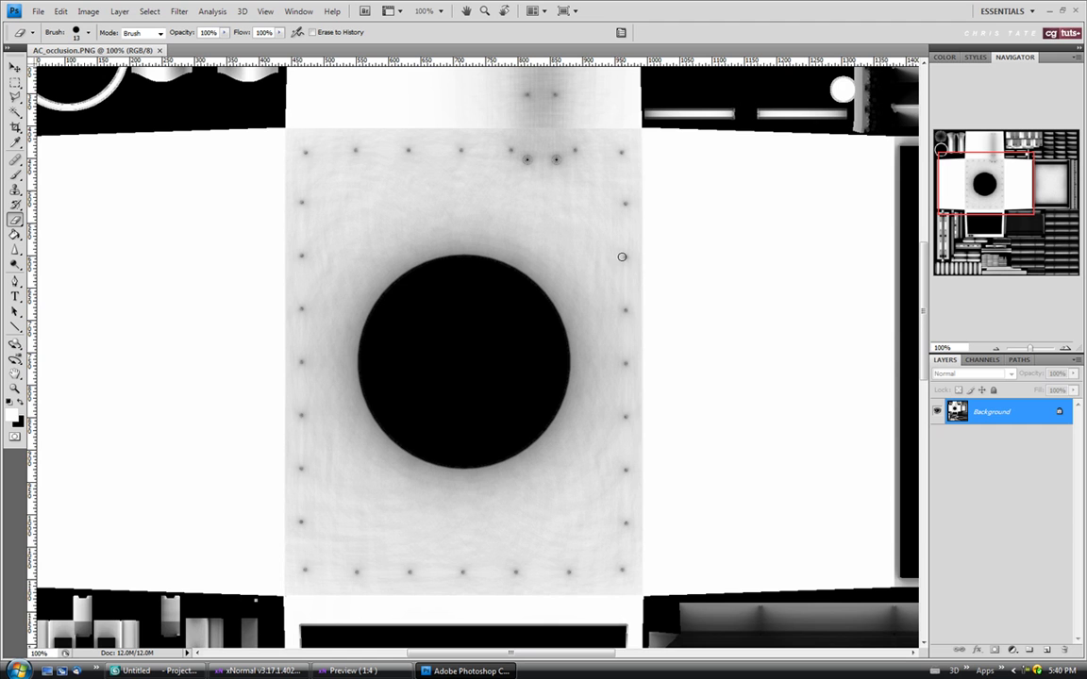
pyautogui.moveTo(409, 483); pyautogui.dragTo(532, 335)
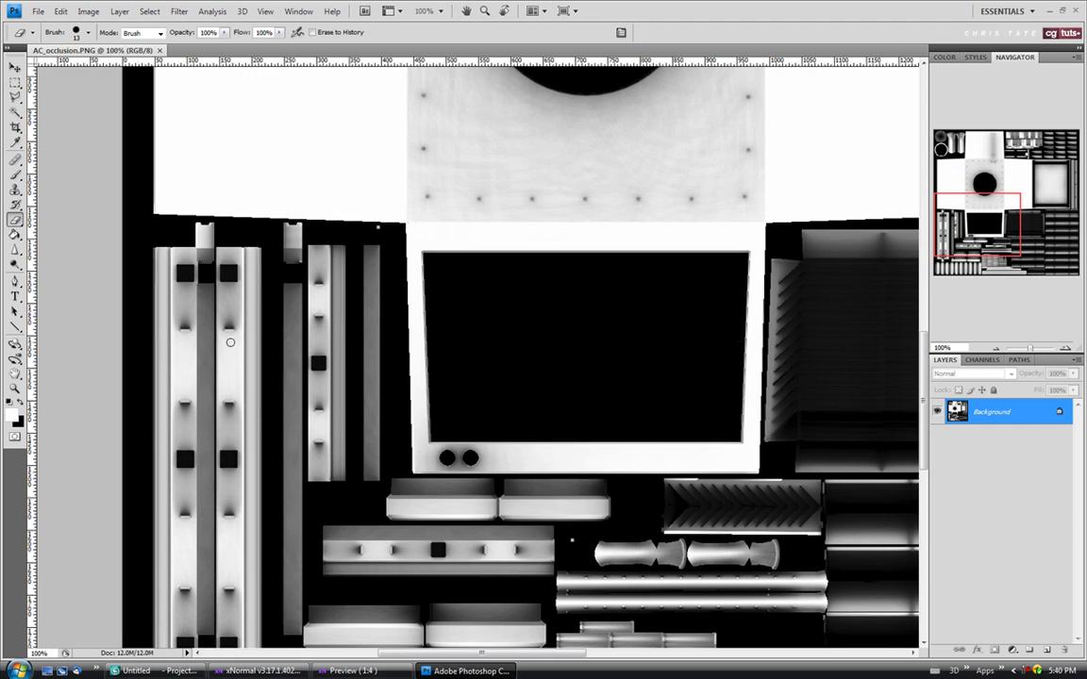
pyautogui.moveTo(605, 413); pyautogui.dragTo(372, 300)
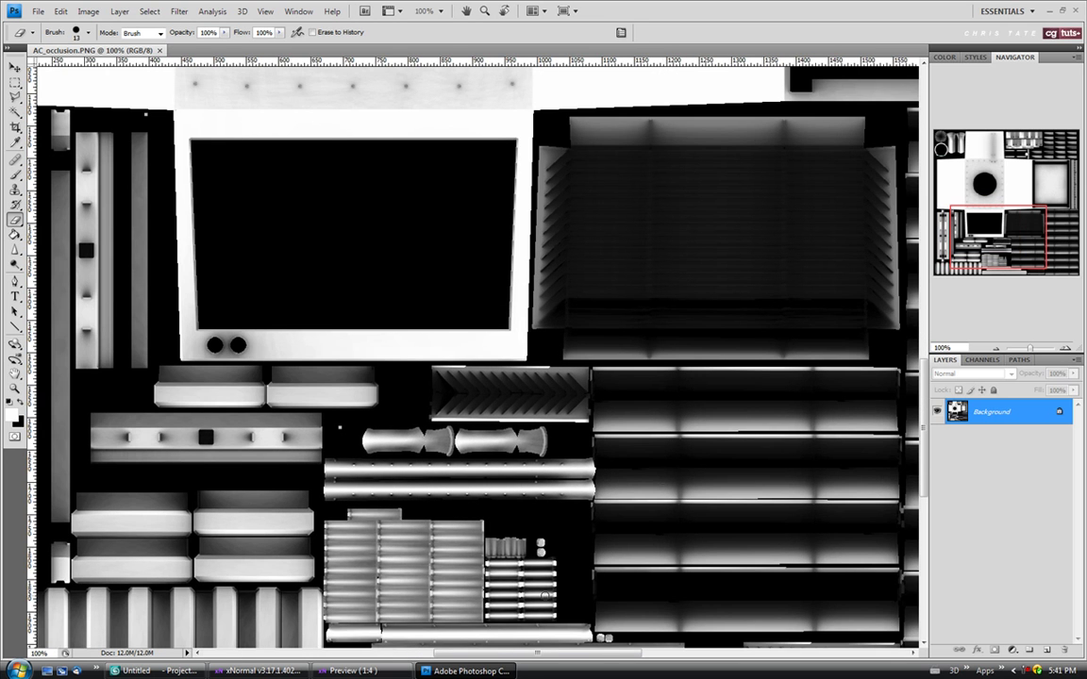
pyautogui.moveTo(669, 421); pyautogui.dragTo(672, 329)
pyautogui.scroll(10, 672, 330)
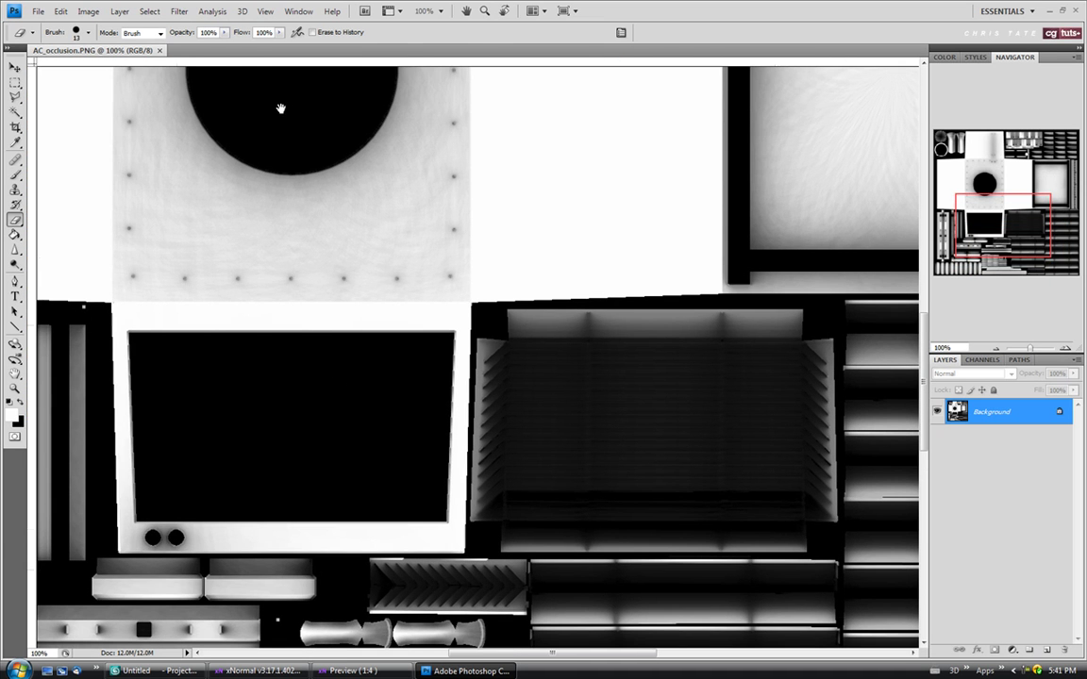
pyautogui.click(269, 11)
pyautogui.click(283, 126)
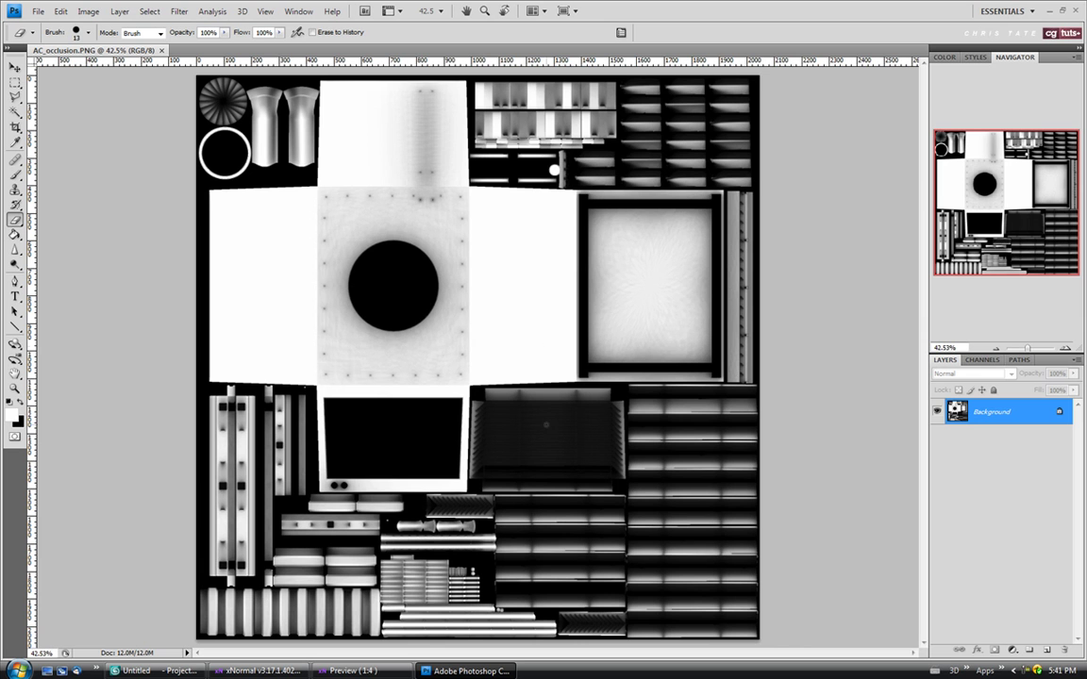
# Close the occlusion image and Photoshop, and dismiss xNormal's render preview.
pyautogui.click(160, 50)
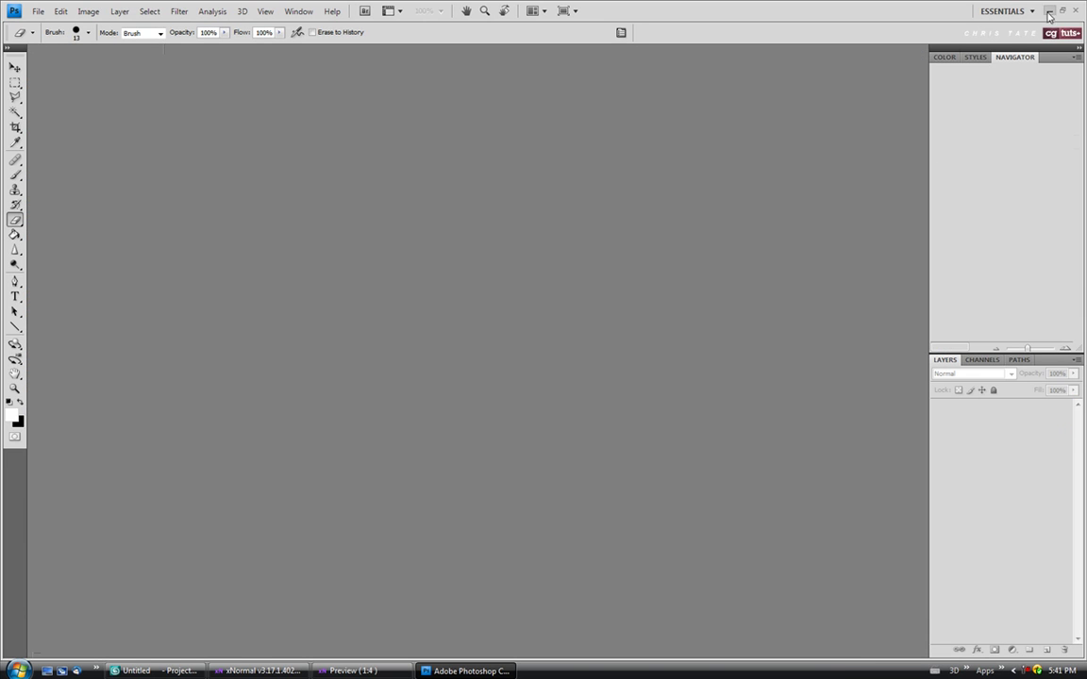
pyautogui.click(1076, 10)
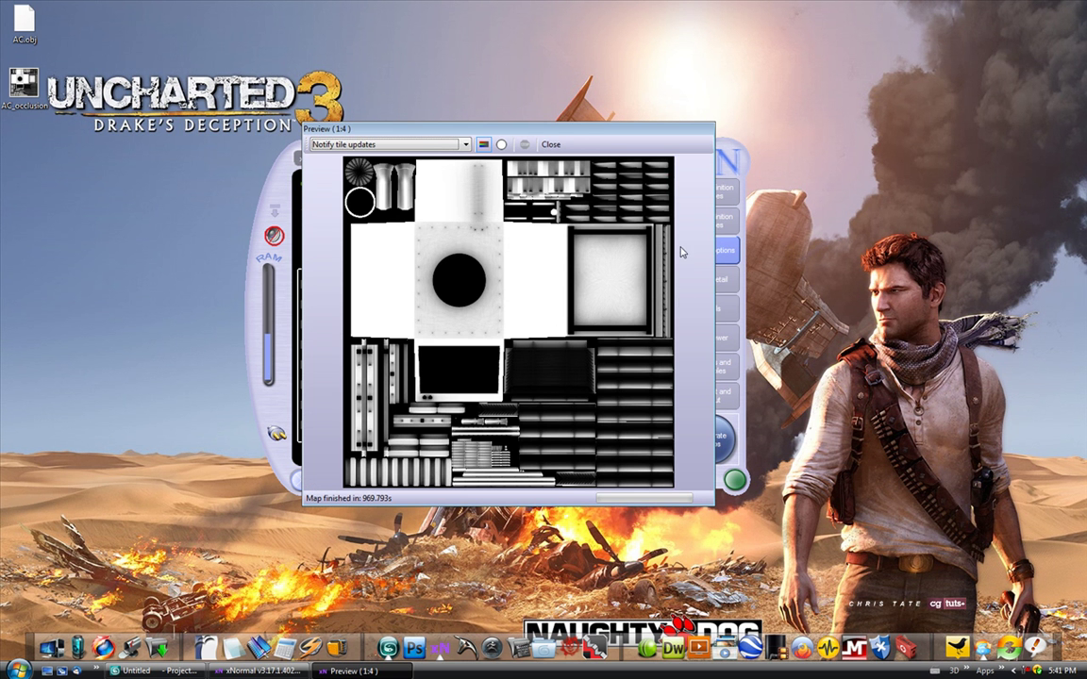
pyautogui.click(551, 145)
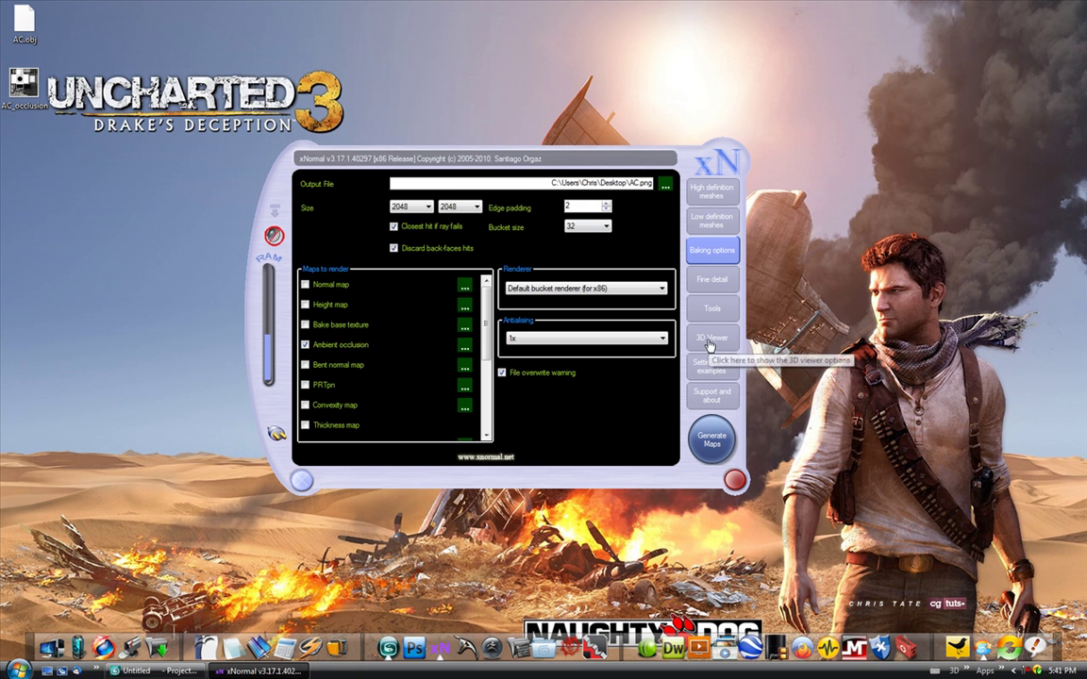
# Check the visibility of AC.obj in both the high definition and low definition mesh lists.
pyautogui.click(712, 194)
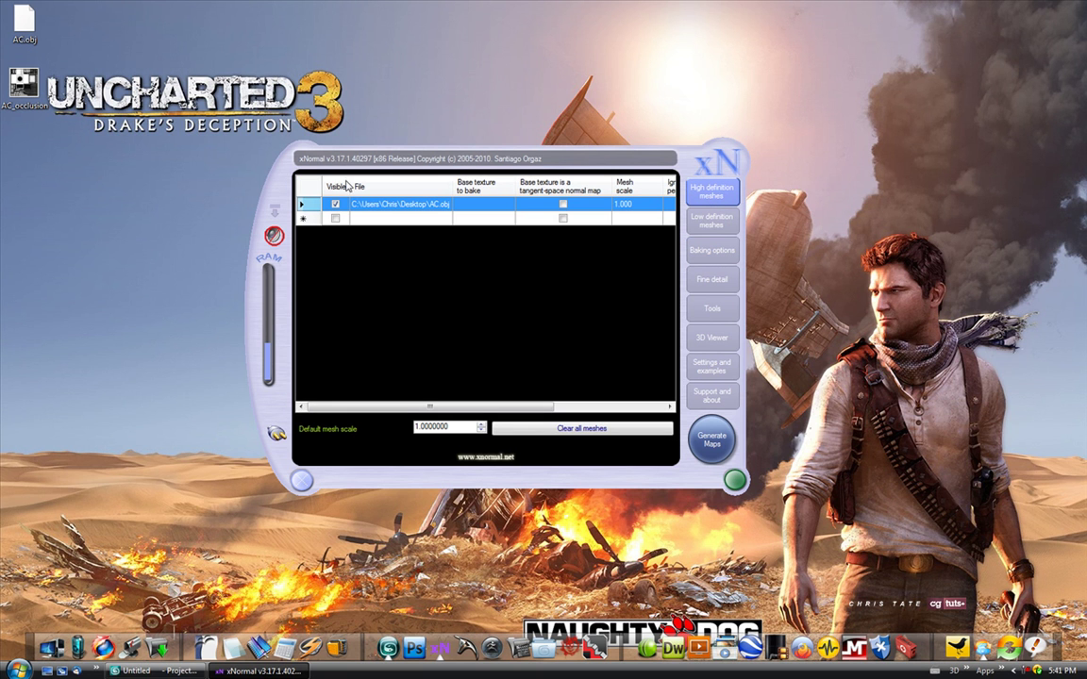
pyautogui.click(336, 206)
pyautogui.click(712, 220)
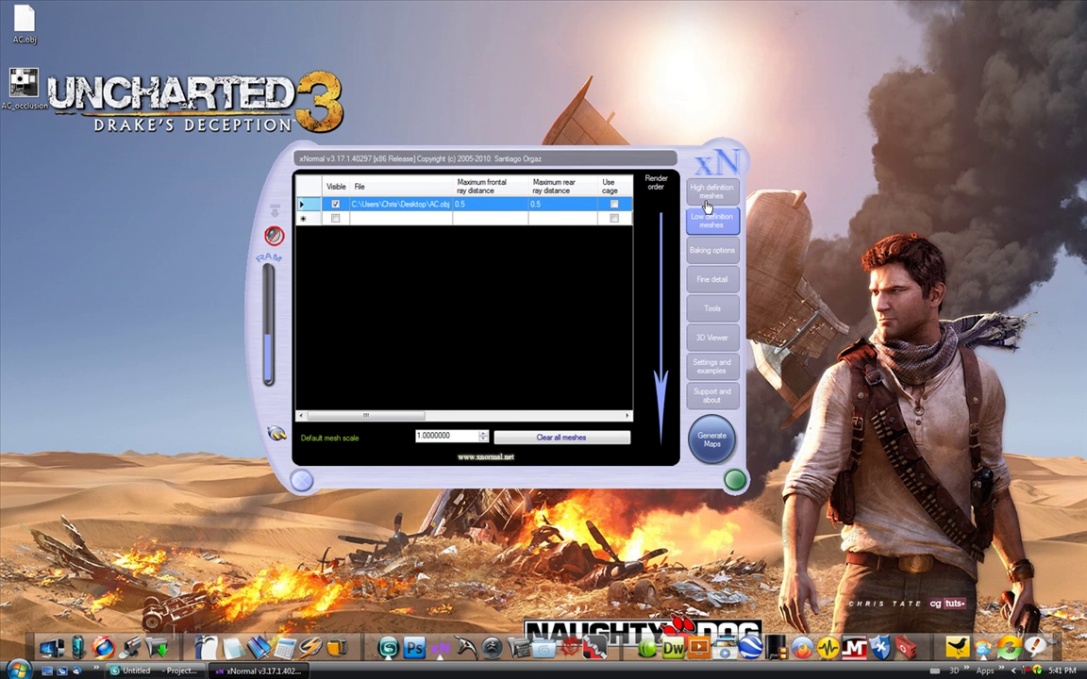
# Assign AC_occlusion as the base texture of AC.obj in the 3D viewer settings and launch the viewer.
pyautogui.click(712, 340)
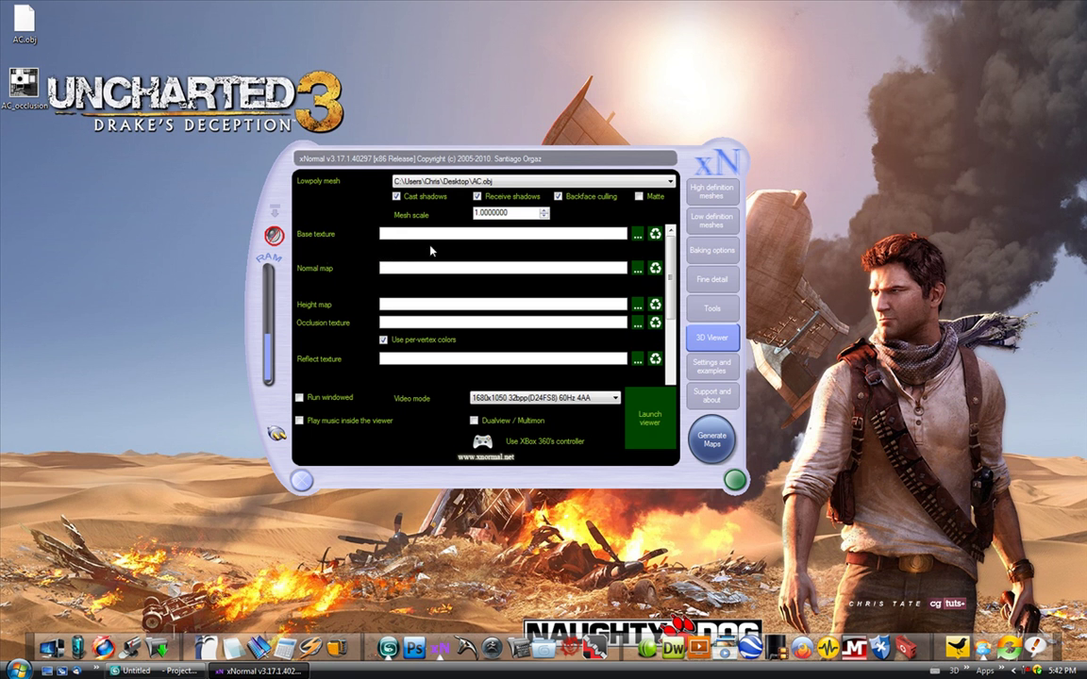
pyautogui.click(637, 234)
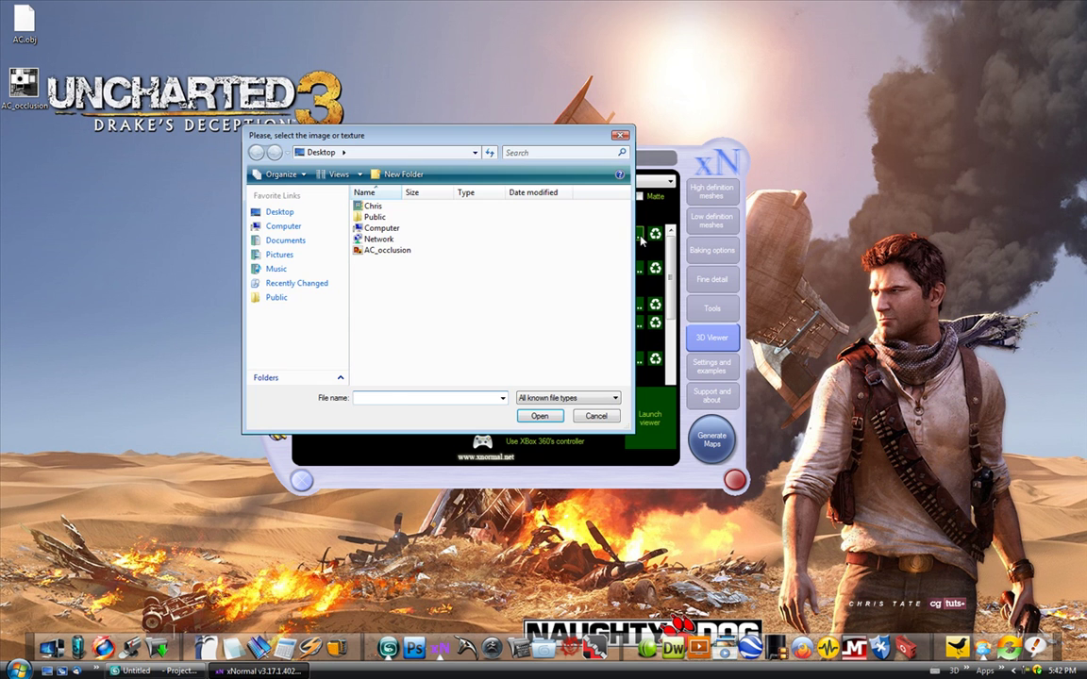
pyautogui.click(389, 250)
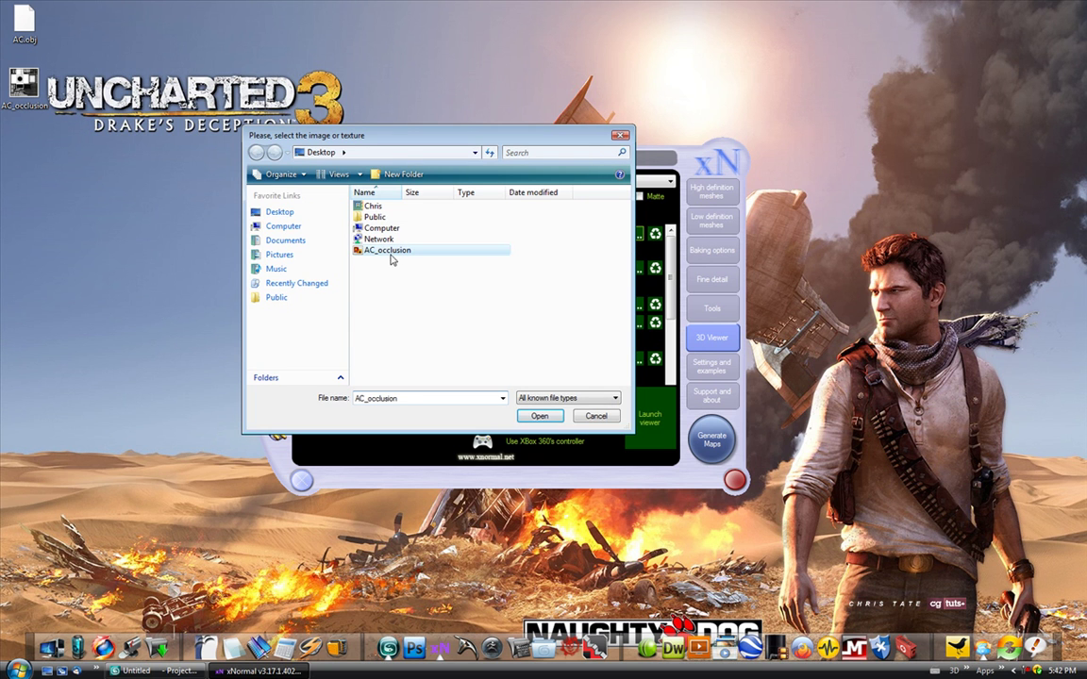
pyautogui.click(539, 417)
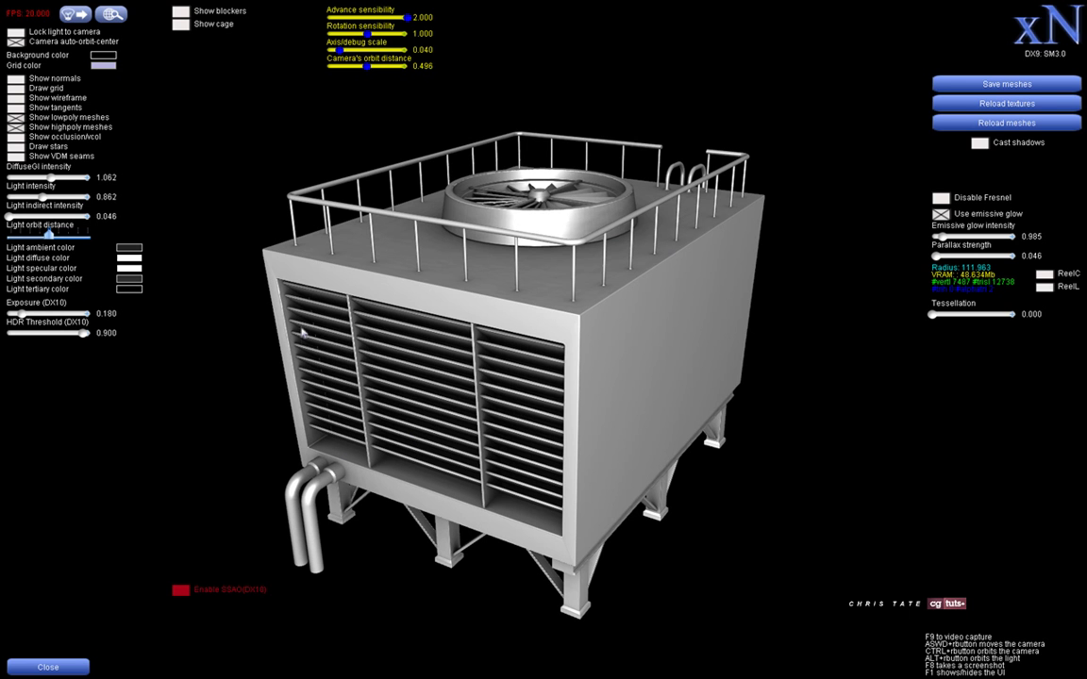
# Examine the occlusion shading on the air conditioner's louvres and body up close and from a distance, and close the viewer.
pyautogui.scroll(10, 303, 332)
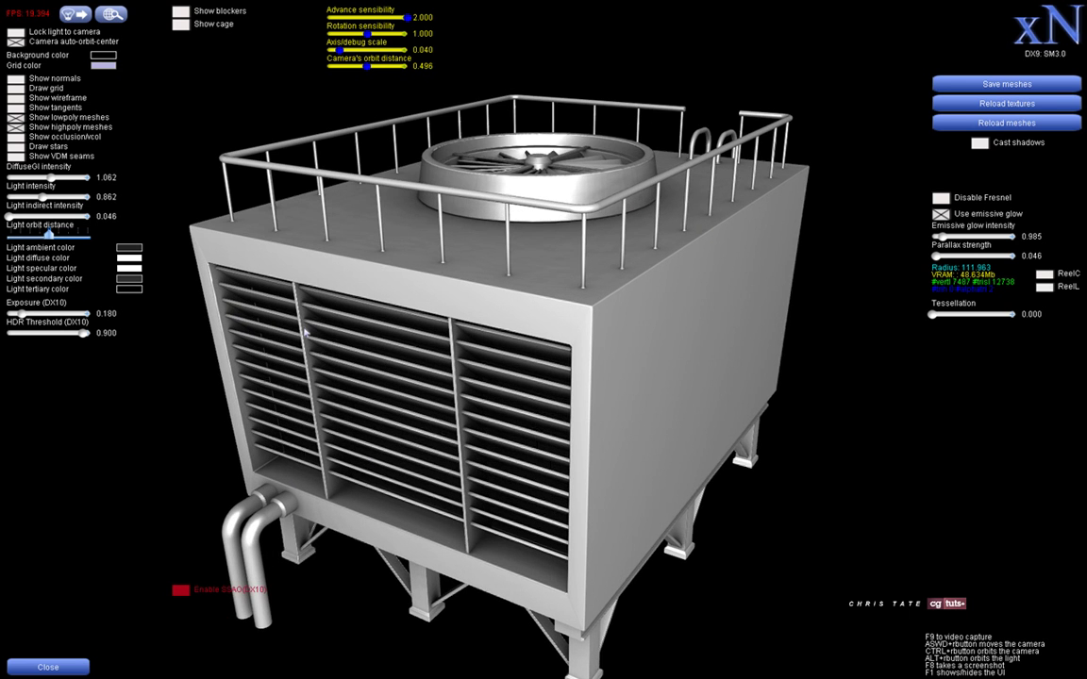
pyautogui.scroll(3, 303, 332)
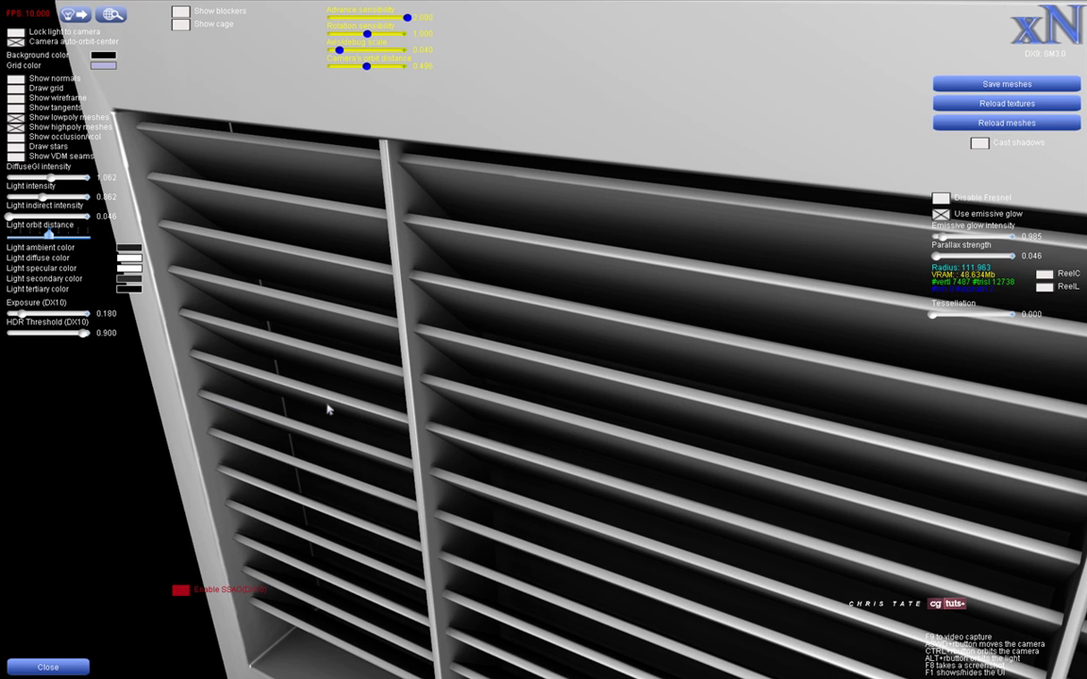
pyautogui.scroll(-5, 437, 367)
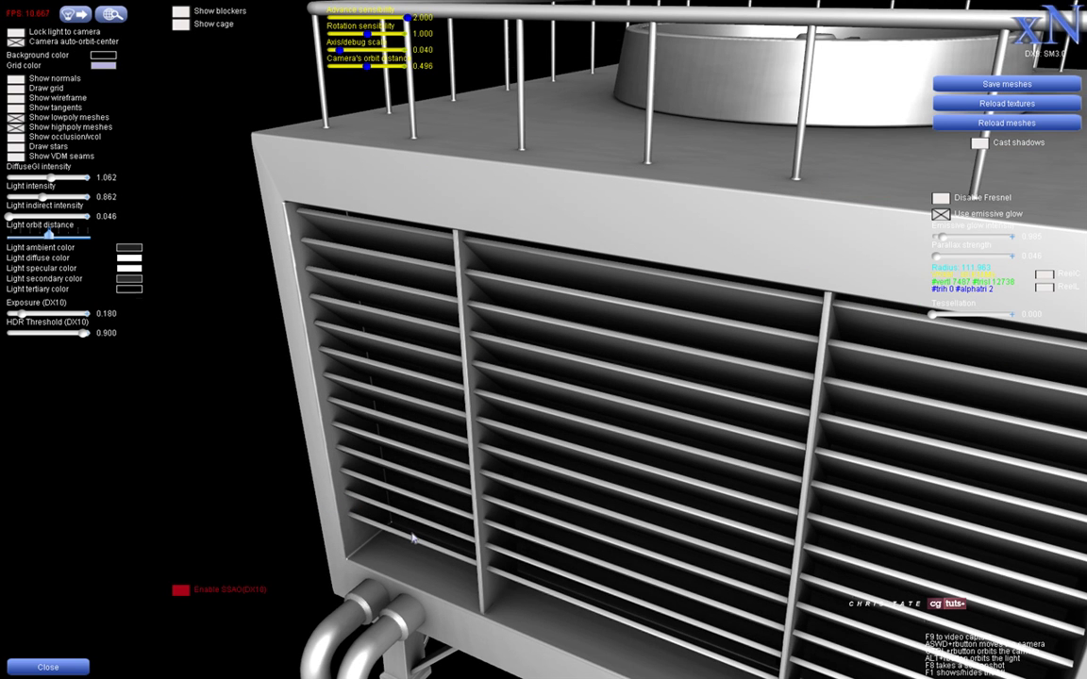
pyautogui.scroll(-3, 369, 597)
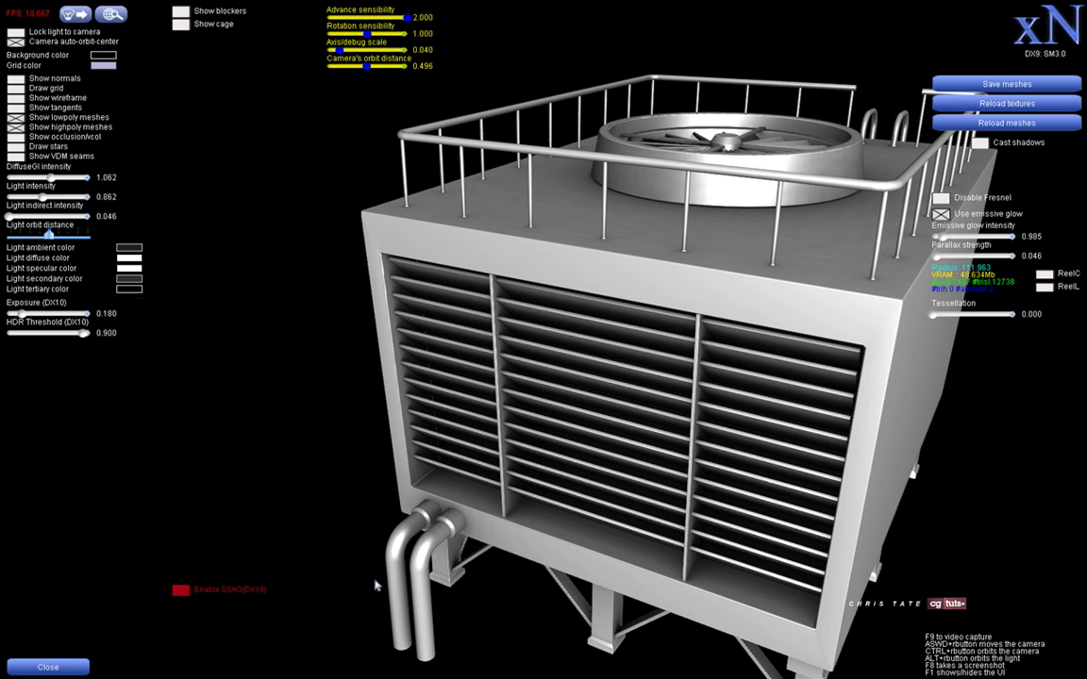
pyautogui.scroll(-2, 460, 491)
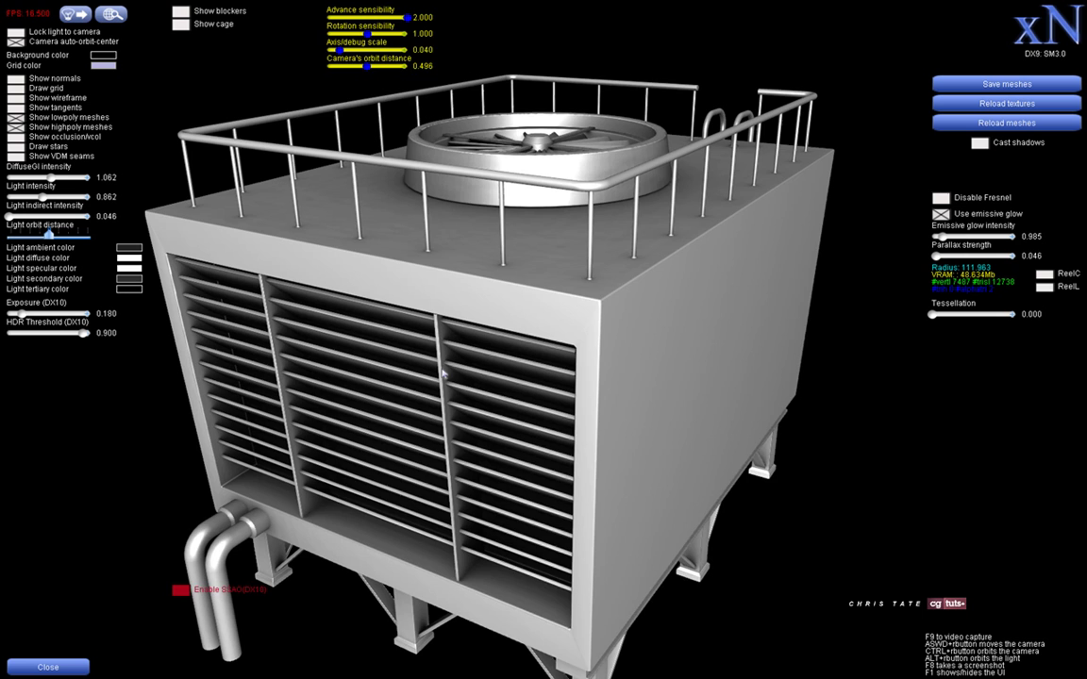
pyautogui.moveTo(459, 491); pyautogui.dragTo(461, 377)
pyautogui.scroll(-2, 463, 327)
pyautogui.scroll(-3, 462, 327)
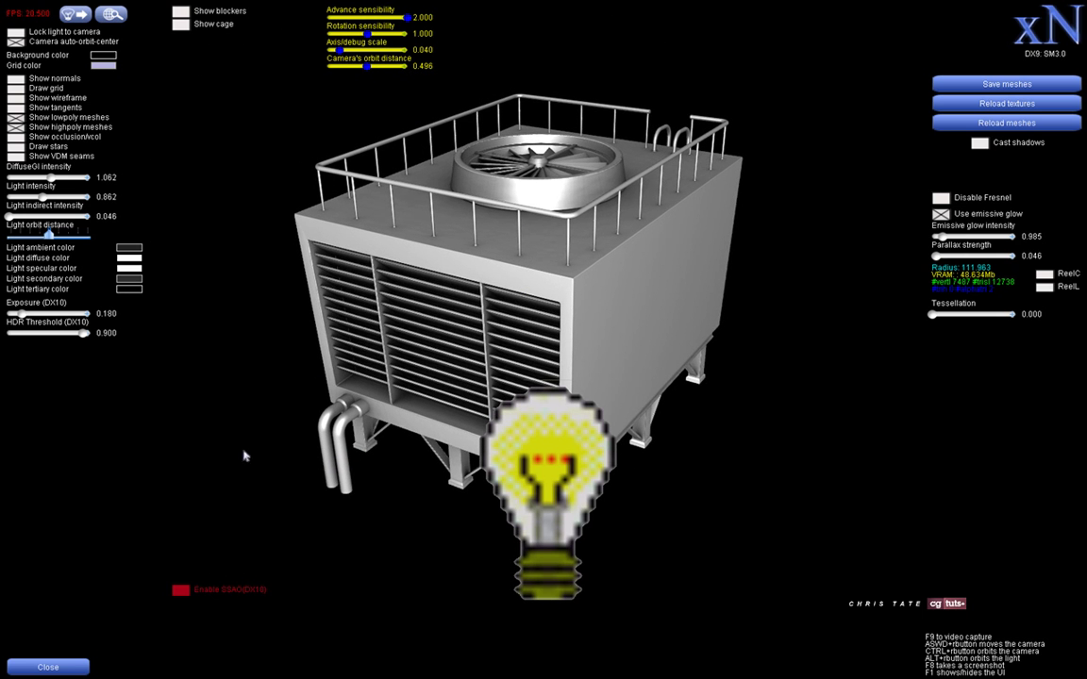
pyautogui.click(71, 665)
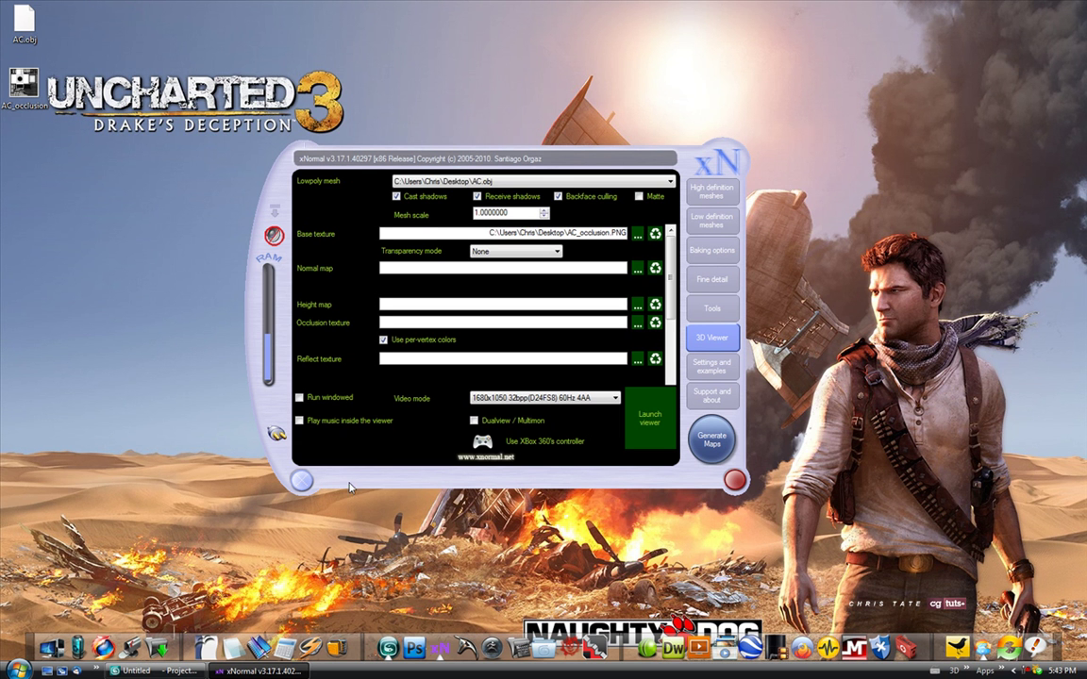
# Exit xNormal and open the Material Editor in 3ds Max.
pyautogui.click(301, 483)
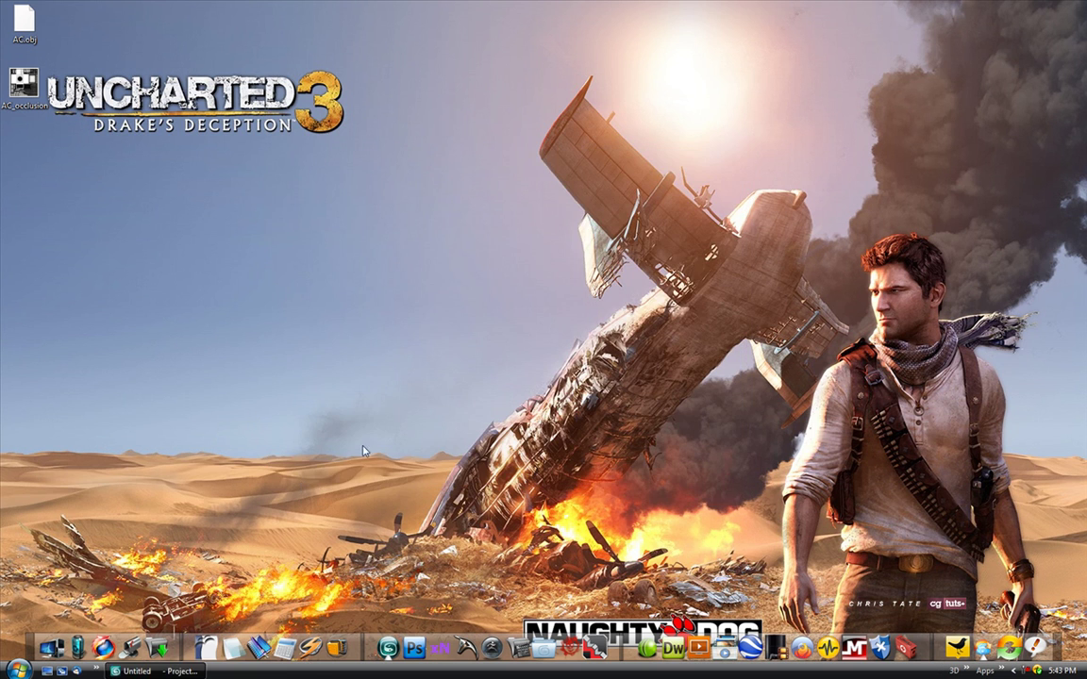
pyautogui.click(146, 671)
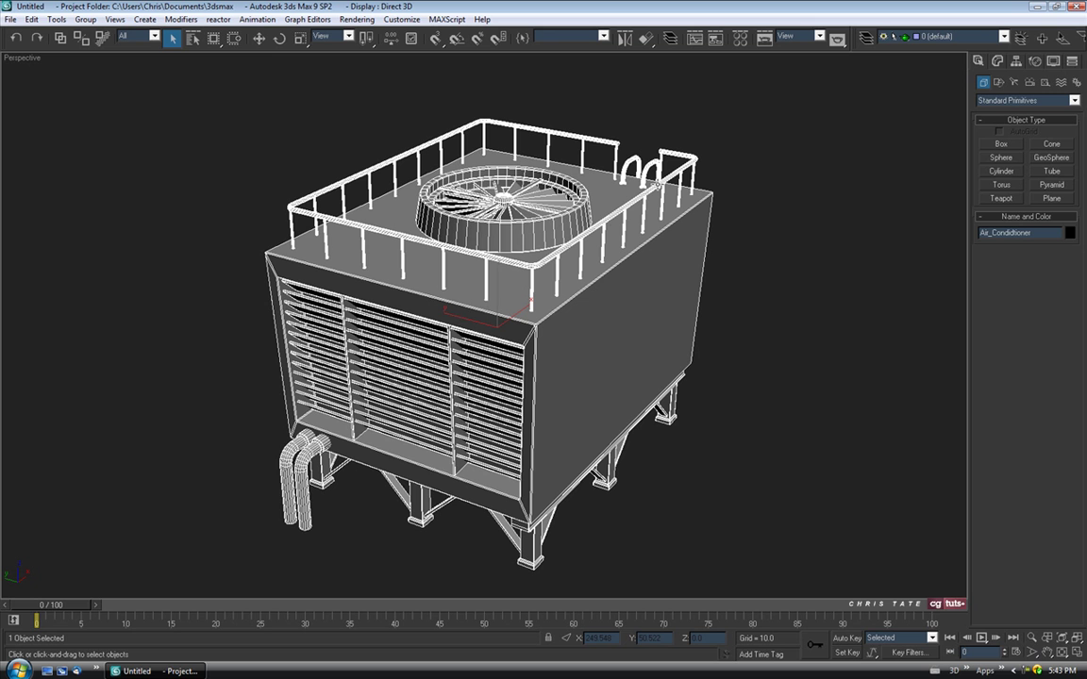
pyautogui.press('m')
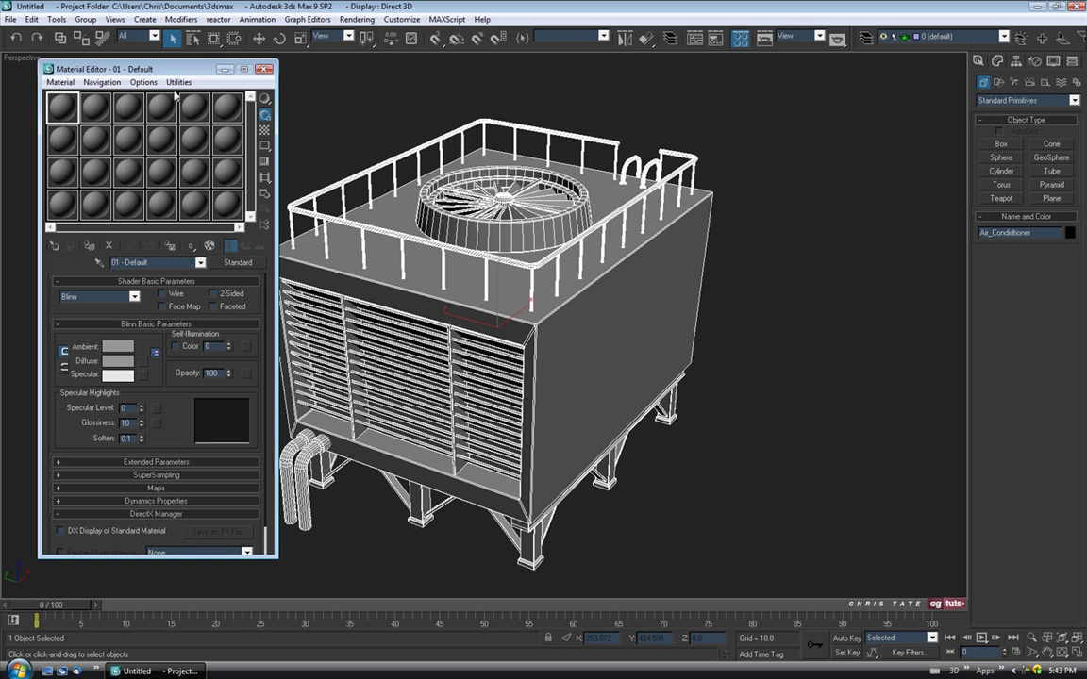
# Turn off the edged-faces display on the air conditioner and frame the model beside the Material Editor.
pyautogui.moveTo(160, 76); pyautogui.dragTo(146, 78)
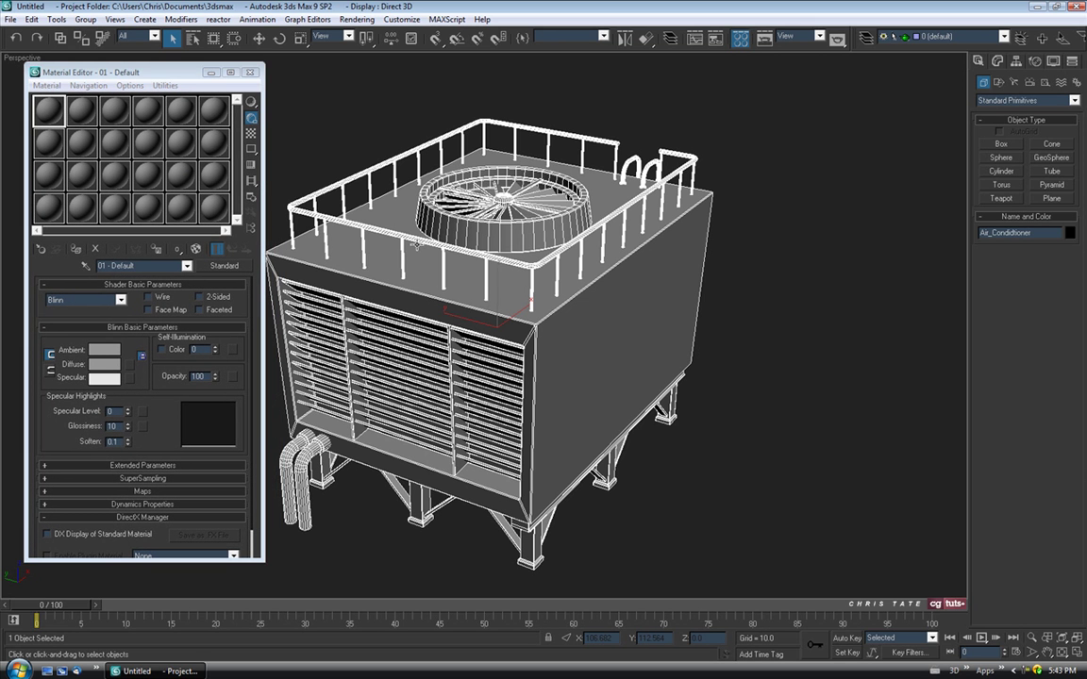
pyautogui.press('F4')
pyautogui.press('z')
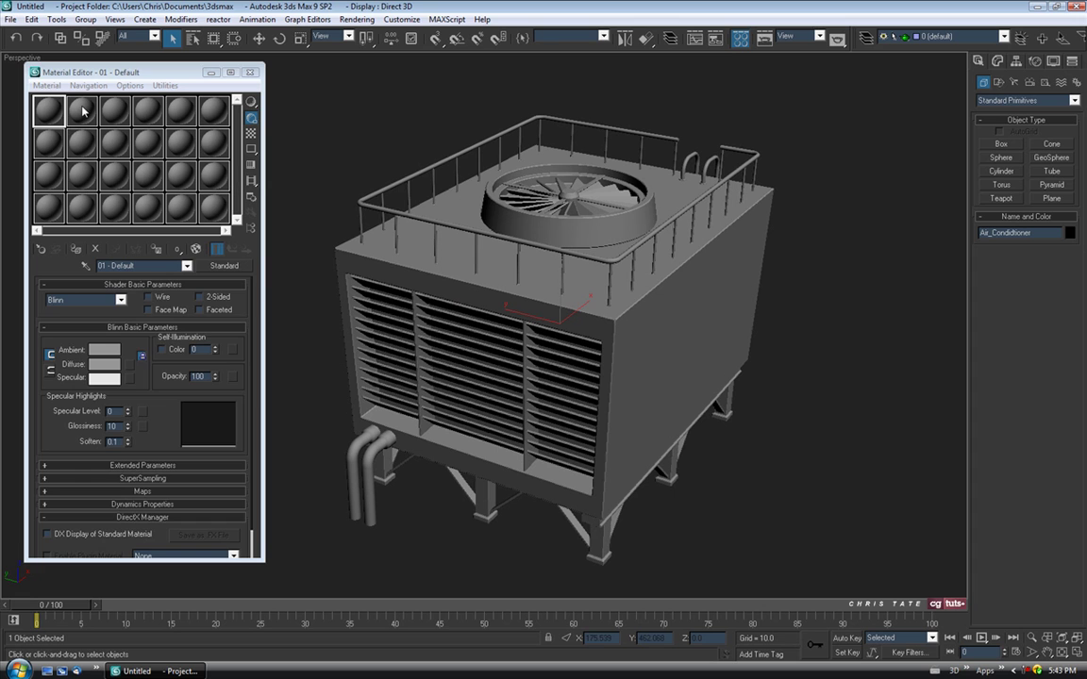
# Load AC_occlusion from the Desktop as a bitmap in the diffuse channel of the second material, 02 - Default.
pyautogui.click(82, 111)
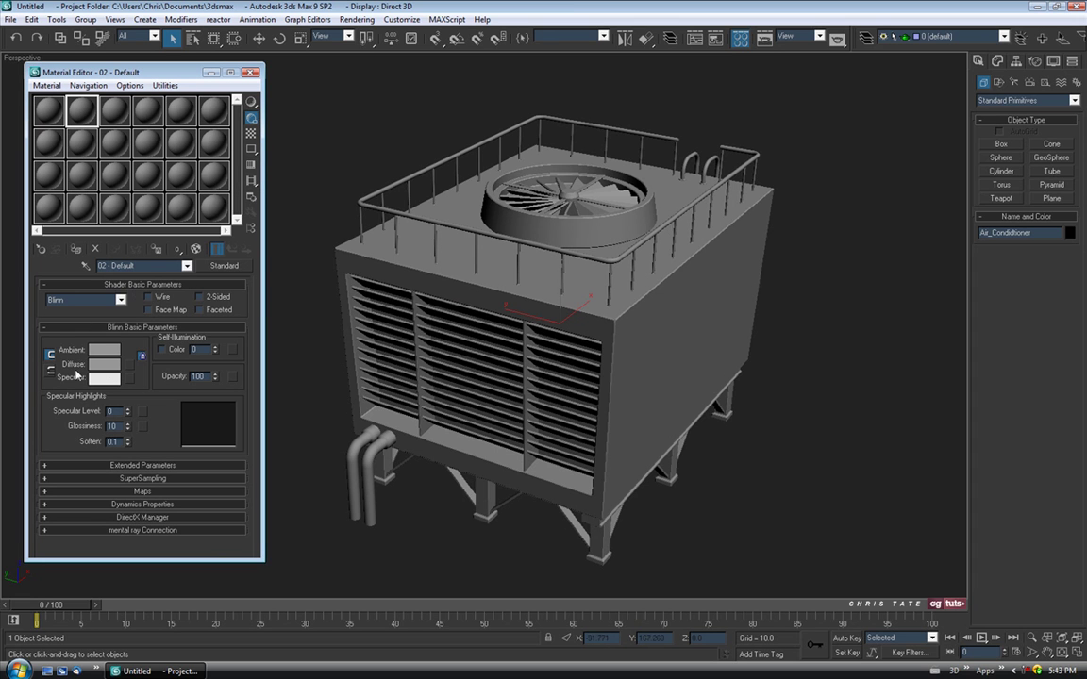
pyautogui.click(130, 370)
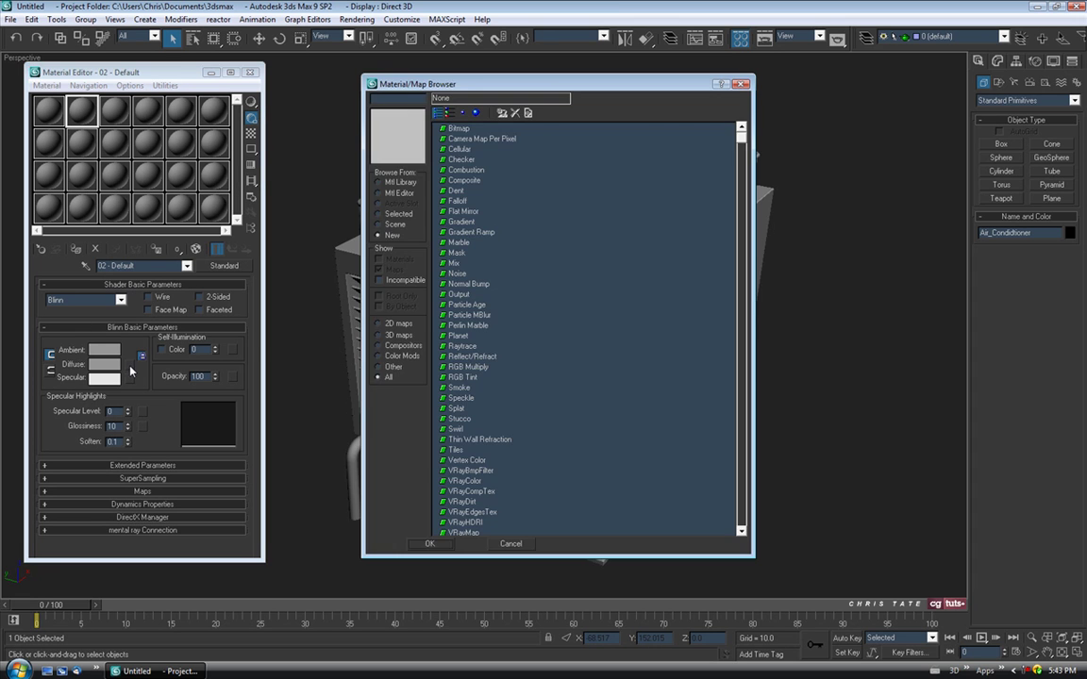
pyautogui.doubleClick(458, 129)
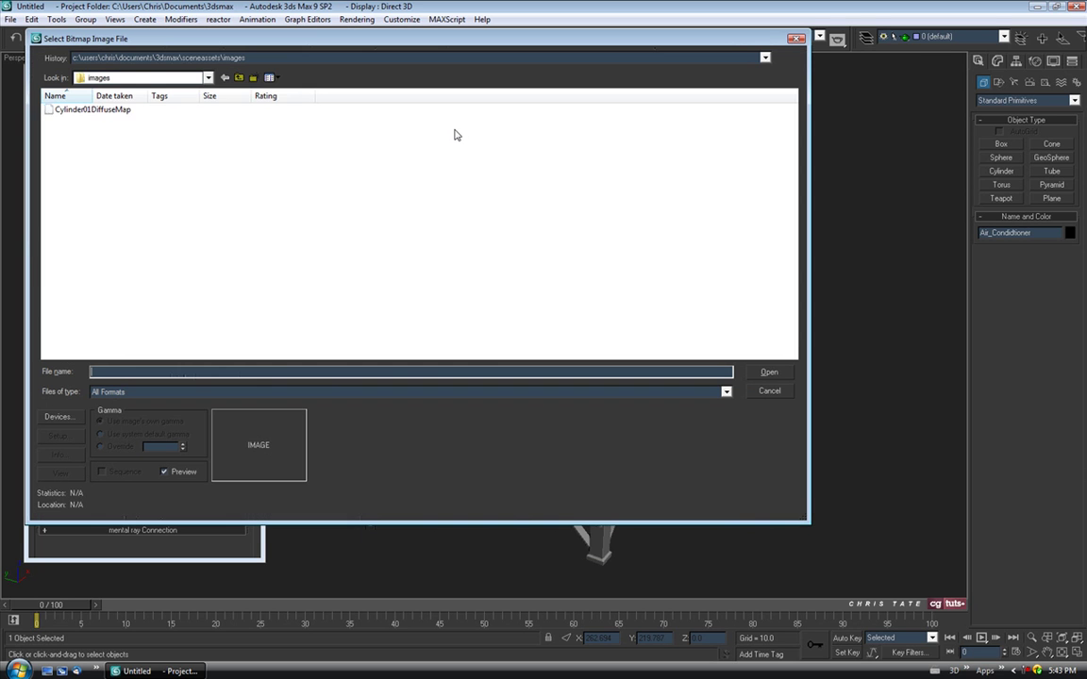
pyautogui.click(101, 79)
pyautogui.click(100, 88)
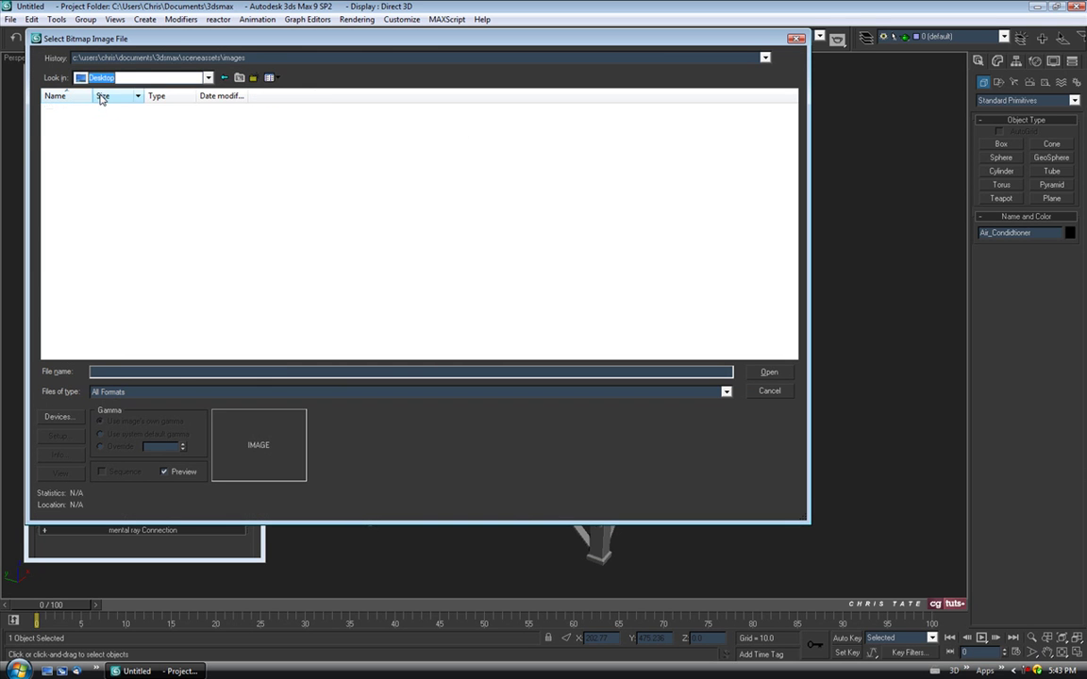
pyautogui.click(79, 155)
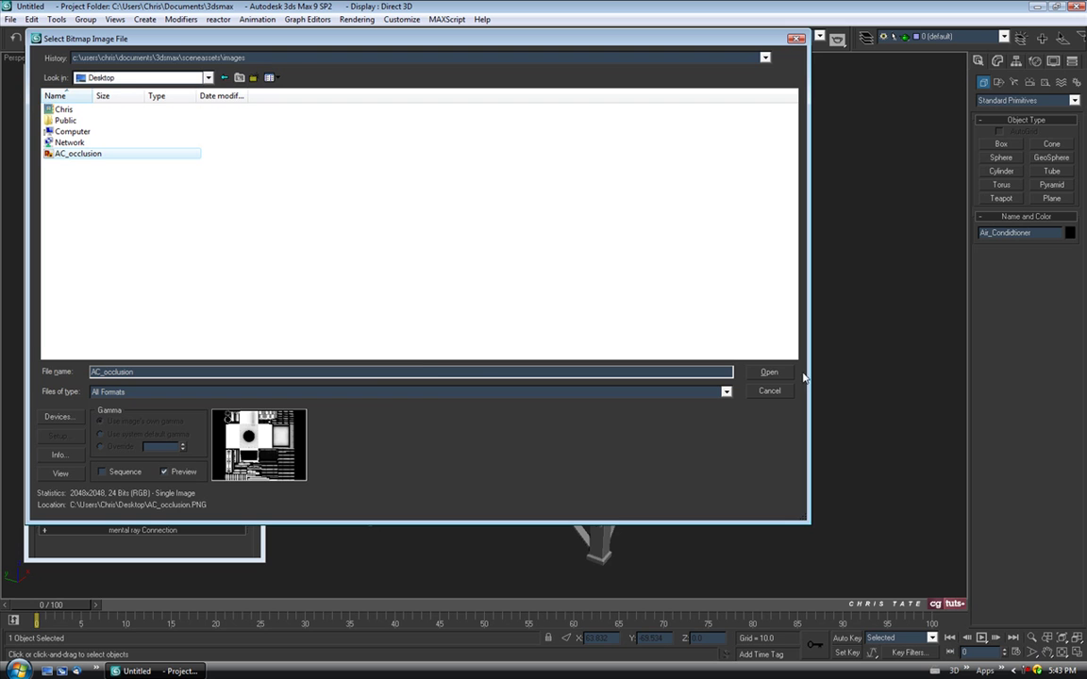
pyautogui.click(774, 374)
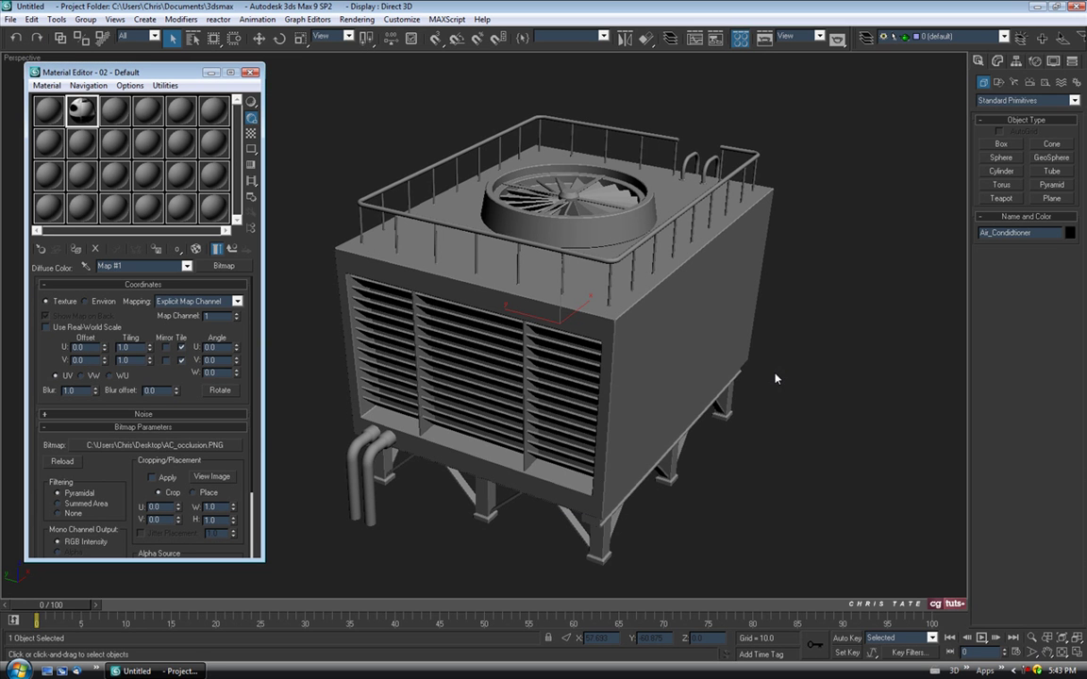
# Assign the occlusion material to the air conditioner, show its map in the viewport, and close the Material Editor.
pyautogui.moveTo(83, 111); pyautogui.dragTo(420, 264)
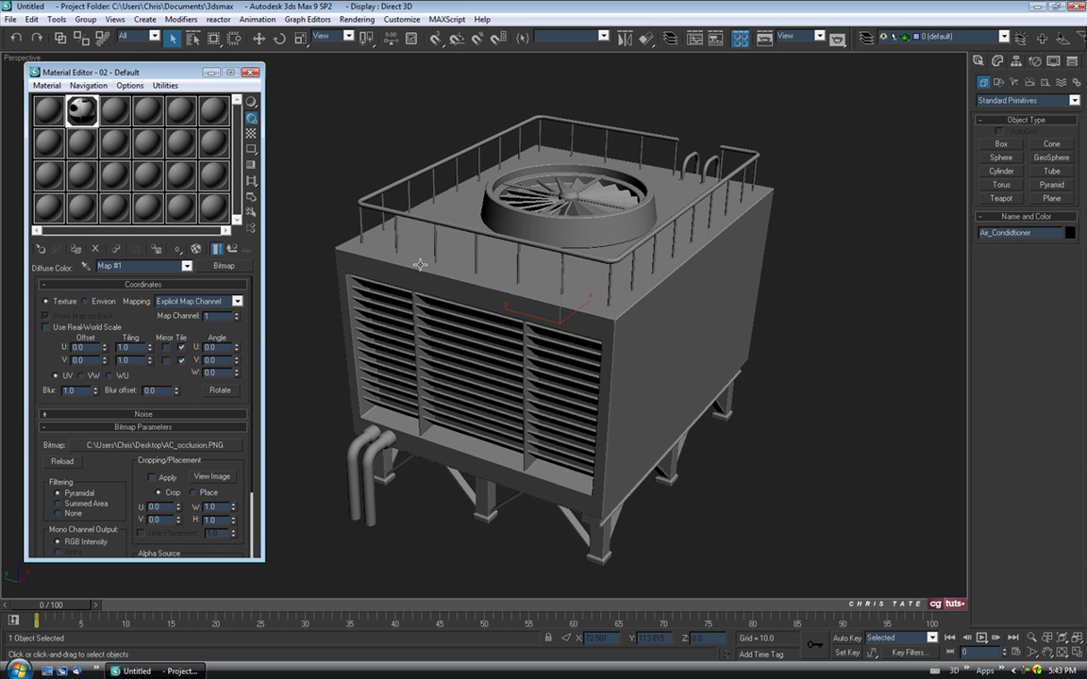
pyautogui.click(196, 251)
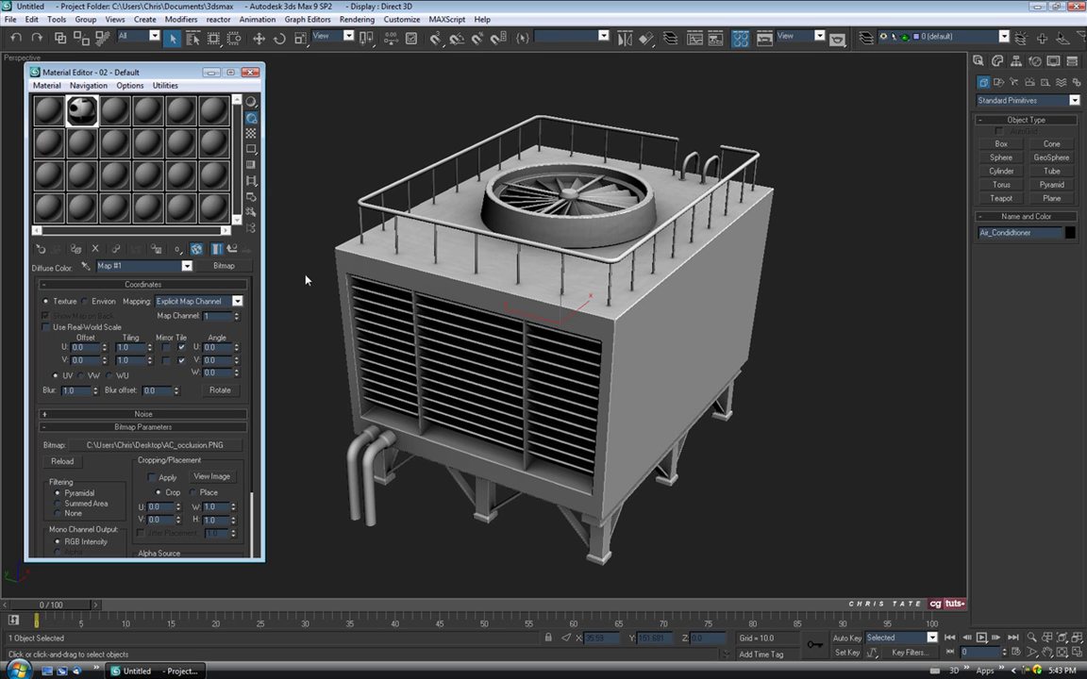
pyautogui.click(250, 72)
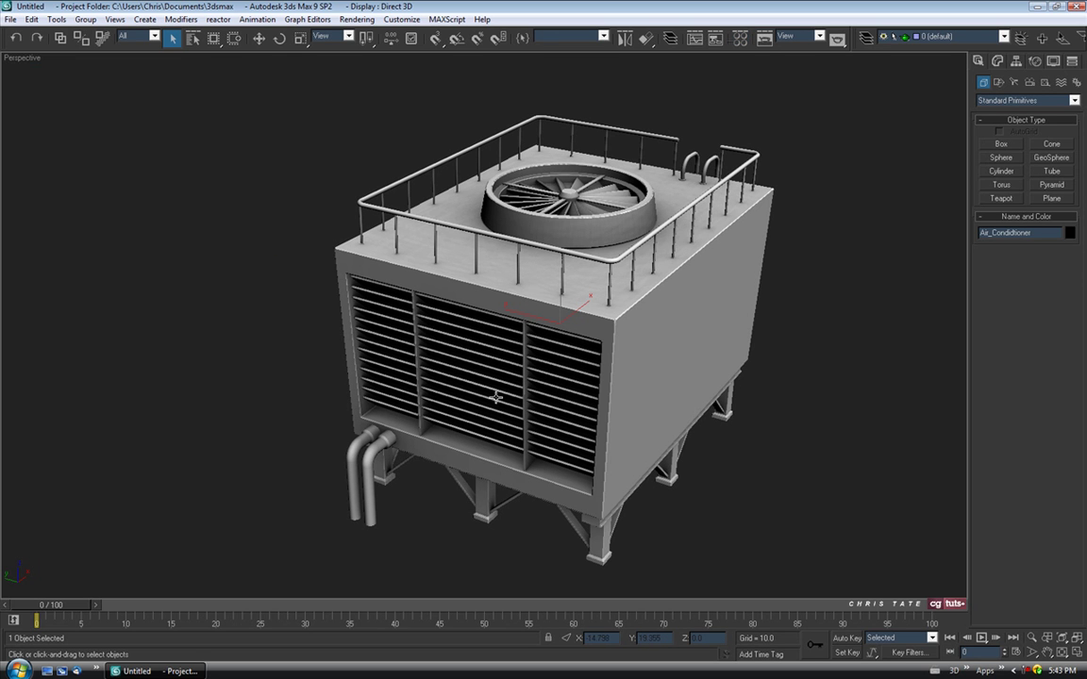
# Examine the occlusion shading on the air conditioner's louvres, pipes, support legs and underside.
pyautogui.moveTo(497, 395)
pyautogui.keyDown('alt'); pyautogui.mouseDown(button='middle')
pyautogui.moveTo(553, 455)
pyautogui.moveTo(602, 374)
pyautogui.moveTo(557, 350)
pyautogui.moveTo(515, 387)
pyautogui.mouseUp(button='middle'); pyautogui.keyUp('alt')
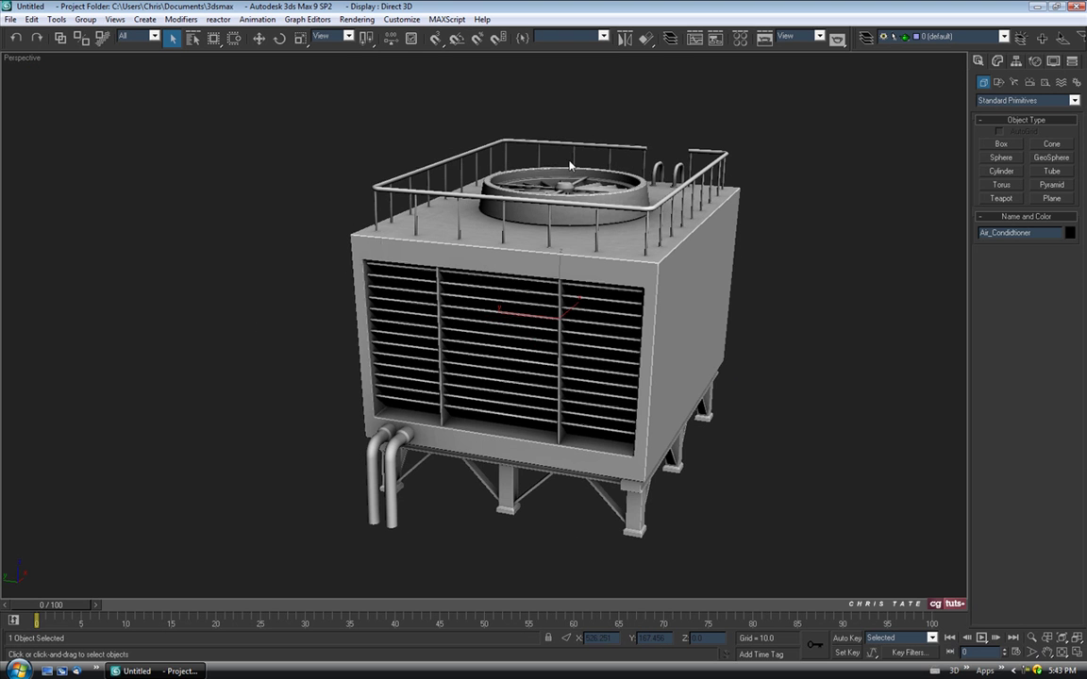
pyautogui.keyDown('alt'); pyautogui.moveTo(520, 310); pyautogui.dragTo(353, 318, button='middle'); pyautogui.keyUp('alt')
pyautogui.scroll(5, 551, 383)
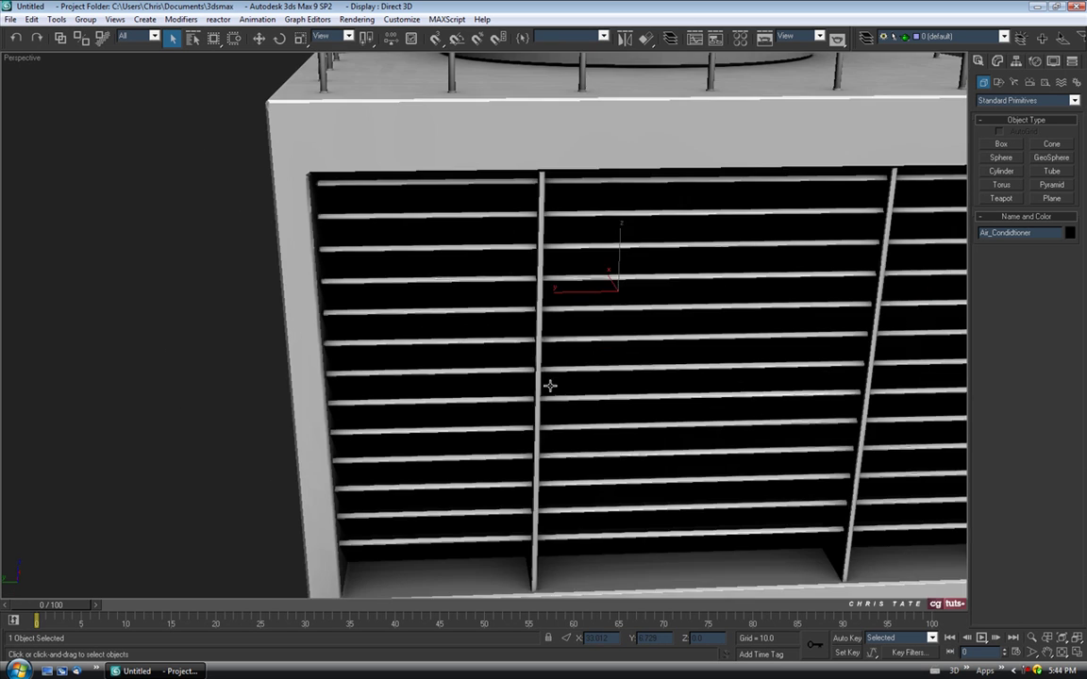
pyautogui.keyDown('alt'); pyautogui.moveTo(552, 384); pyautogui.dragTo(515, 263, button='middle'); pyautogui.keyUp('alt')
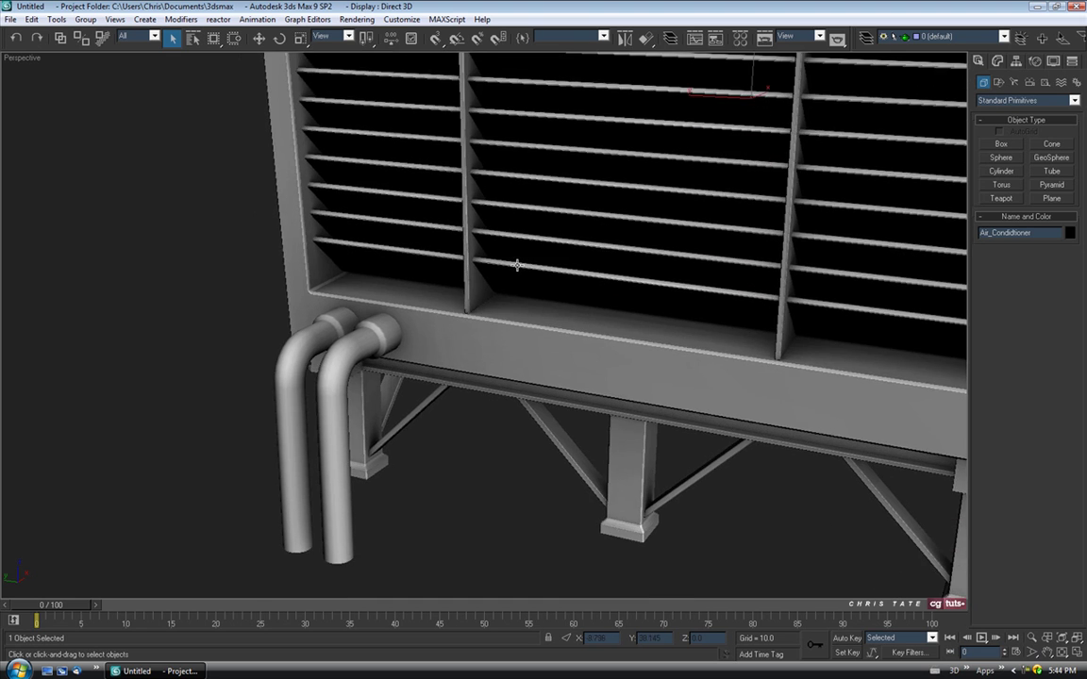
pyautogui.scroll(3, 463, 306)
pyautogui.moveTo(463, 306); pyautogui.dragTo(545, 243, button='middle')
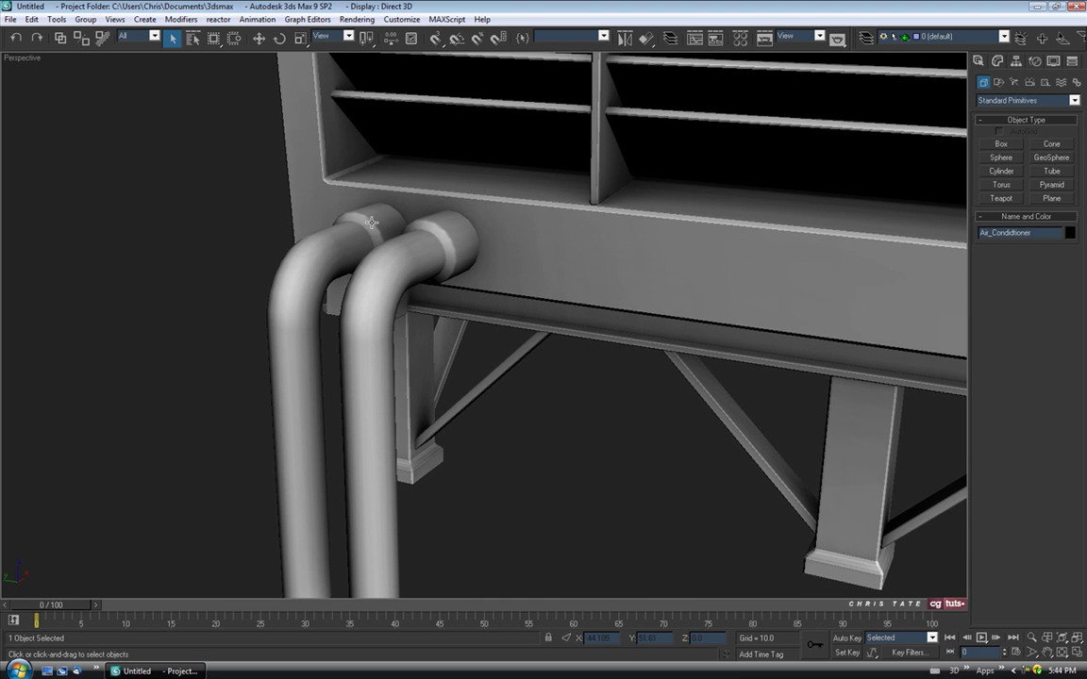
pyautogui.keyDown('alt'); pyautogui.moveTo(426, 443); pyautogui.dragTo(296, 286, button='middle'); pyautogui.keyUp('alt')
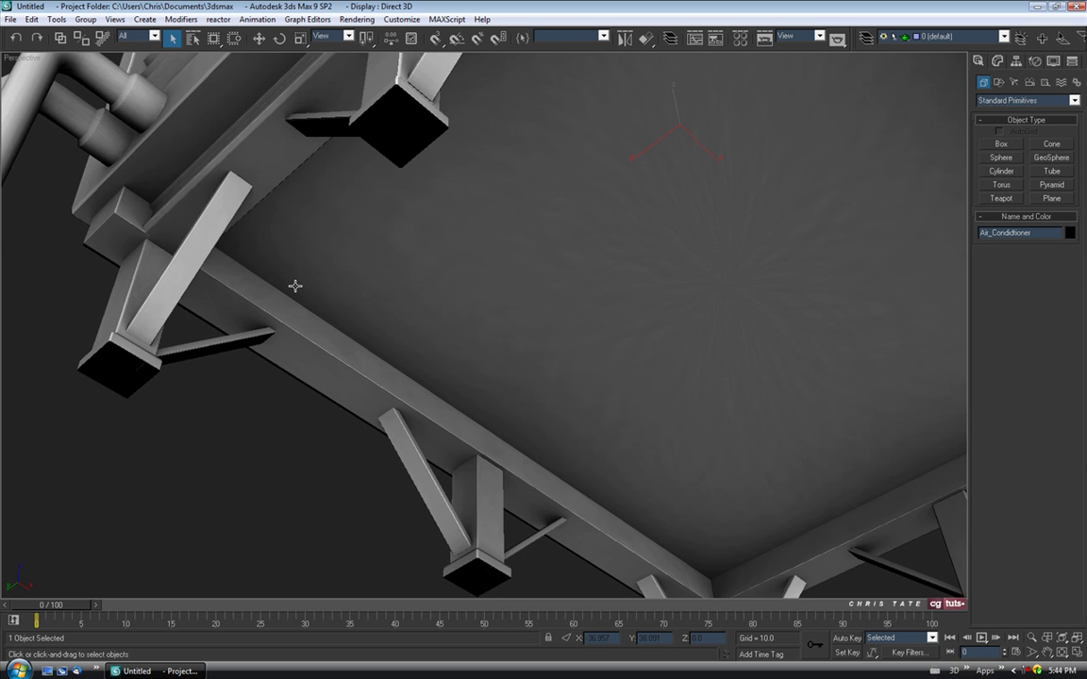
pyautogui.moveTo(717, 550); pyautogui.dragTo(599, 435, button='middle')
pyautogui.scroll(-5, 599, 435)
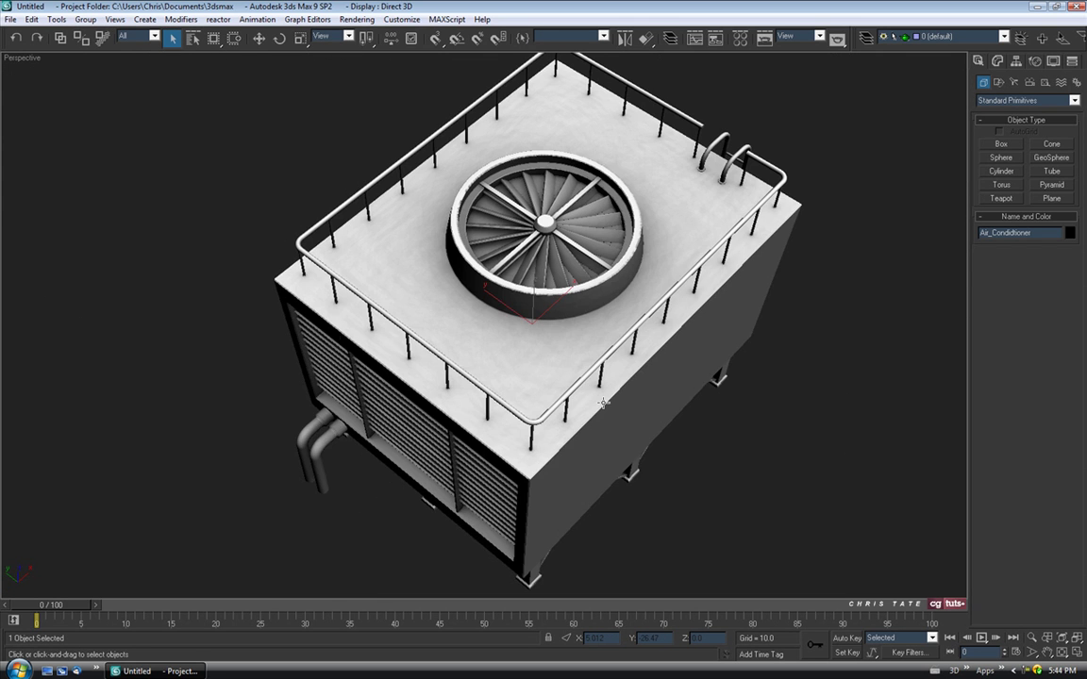
# Examine the baked shading on the fan blades and rim up close, and check the whole air conditioner from a distance.
pyautogui.scroll(6, 516, 380)
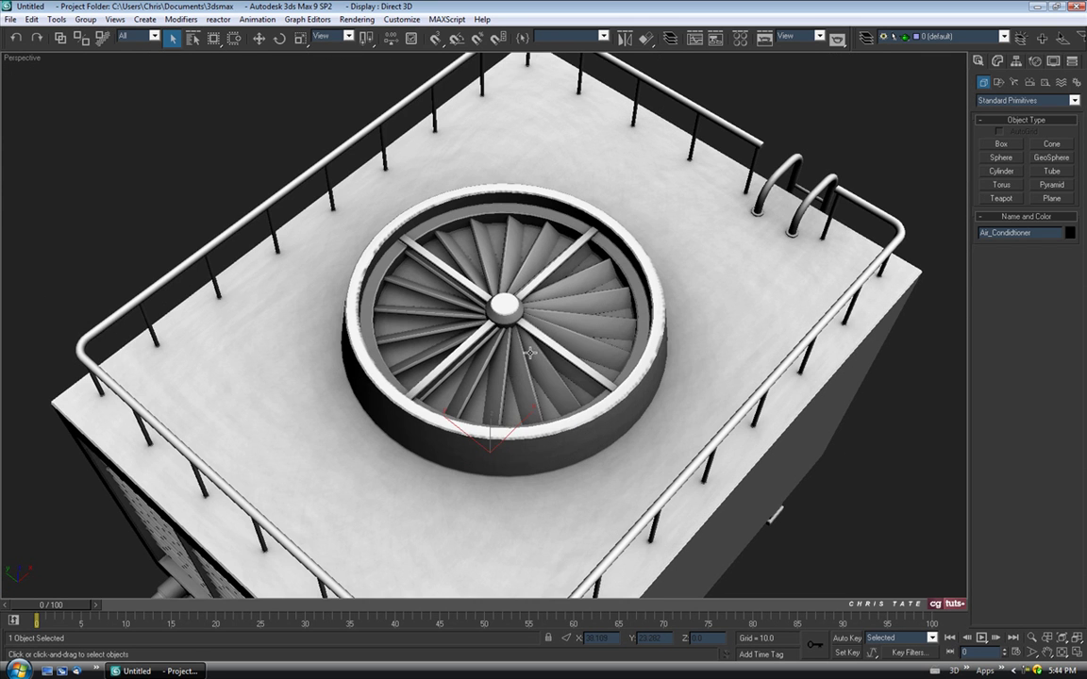
pyautogui.scroll(3, 530, 353)
pyautogui.keyDown('alt'); pyautogui.moveTo(430, 316); pyautogui.dragTo(566, 414, button='middle'); pyautogui.keyUp('alt')
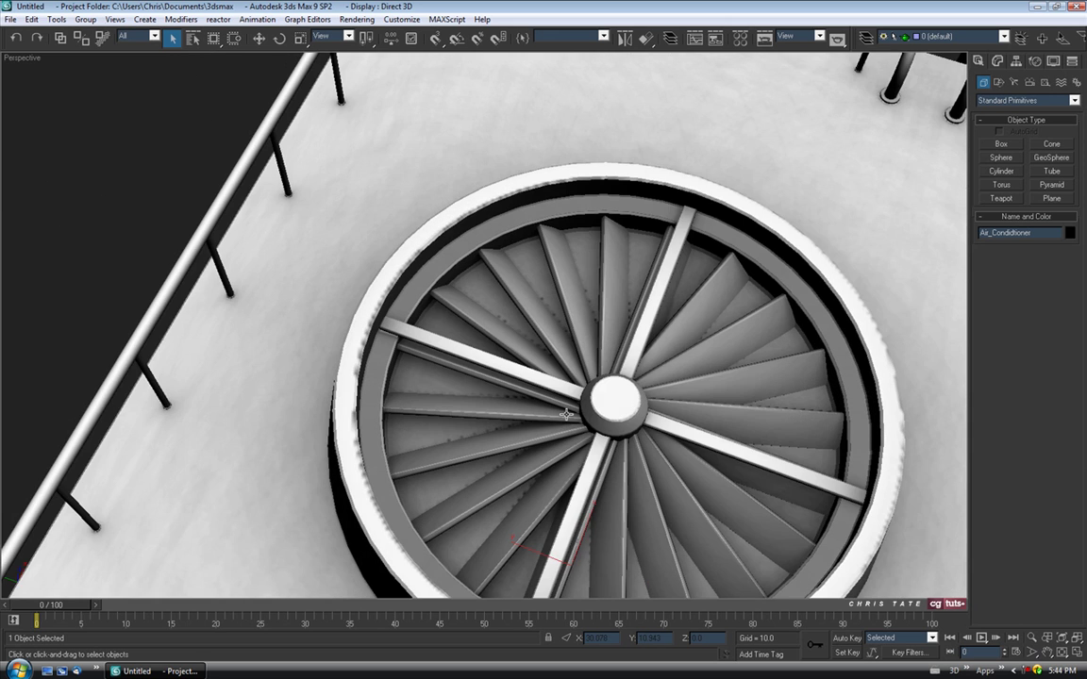
pyautogui.scroll(6, 566, 413)
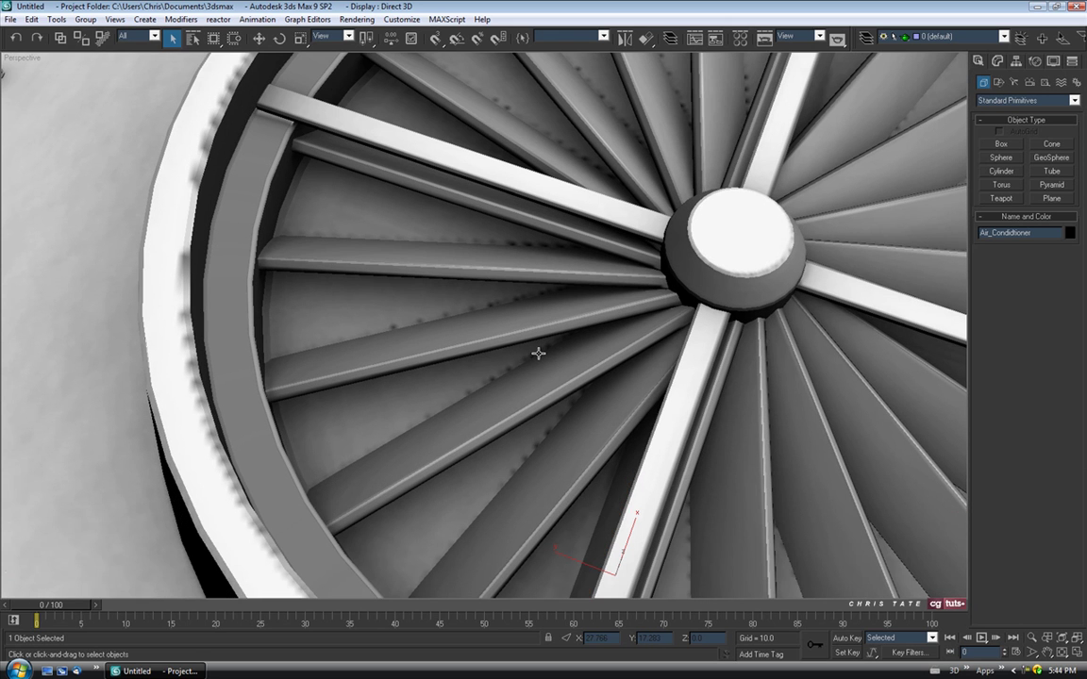
pyautogui.keyDown('alt'); pyautogui.moveTo(419, 401); pyautogui.dragTo(400, 347, button='middle'); pyautogui.keyUp('alt')
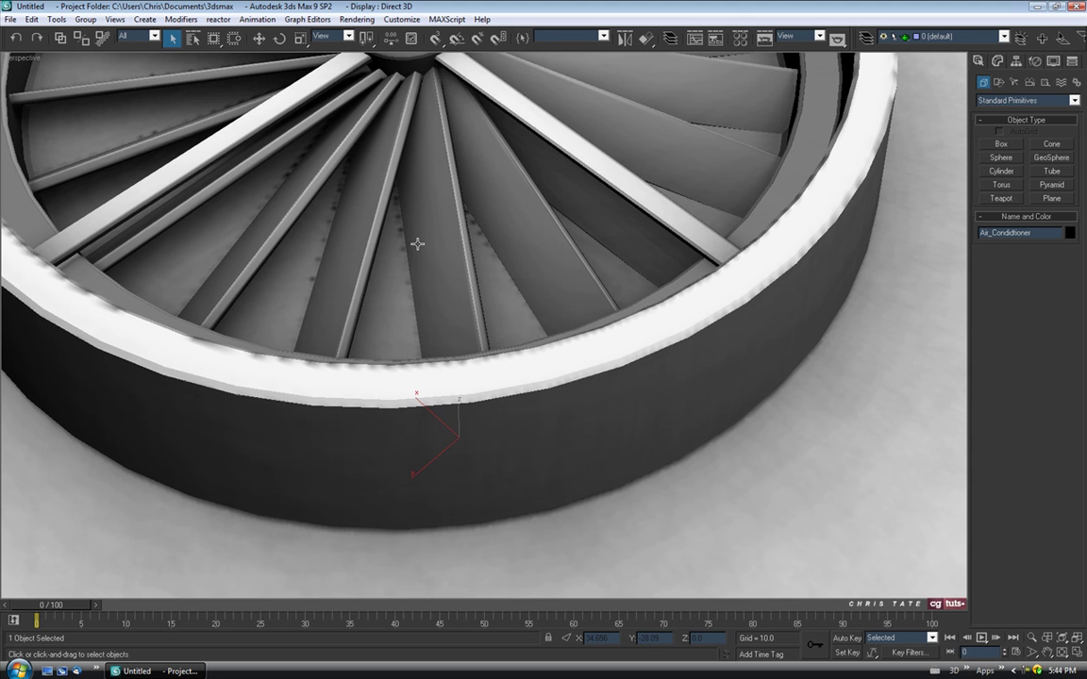
pyautogui.keyDown('alt'); pyautogui.moveTo(412, 245); pyautogui.dragTo(352, 226, button='middle'); pyautogui.keyUp('alt')
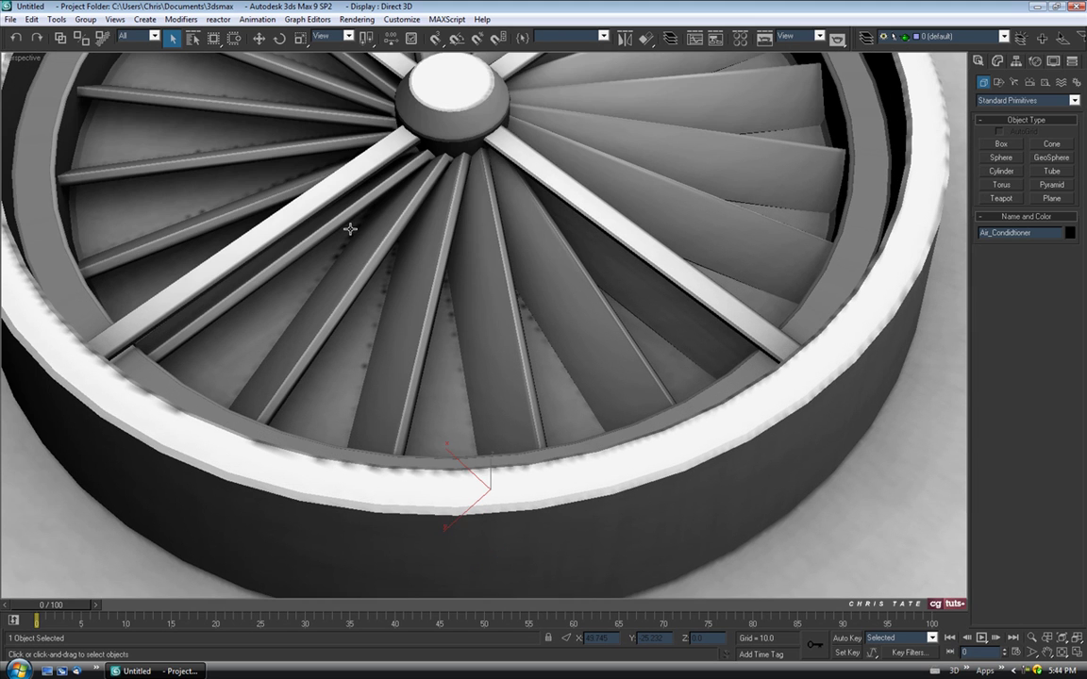
pyautogui.scroll(-5, 425, 338)
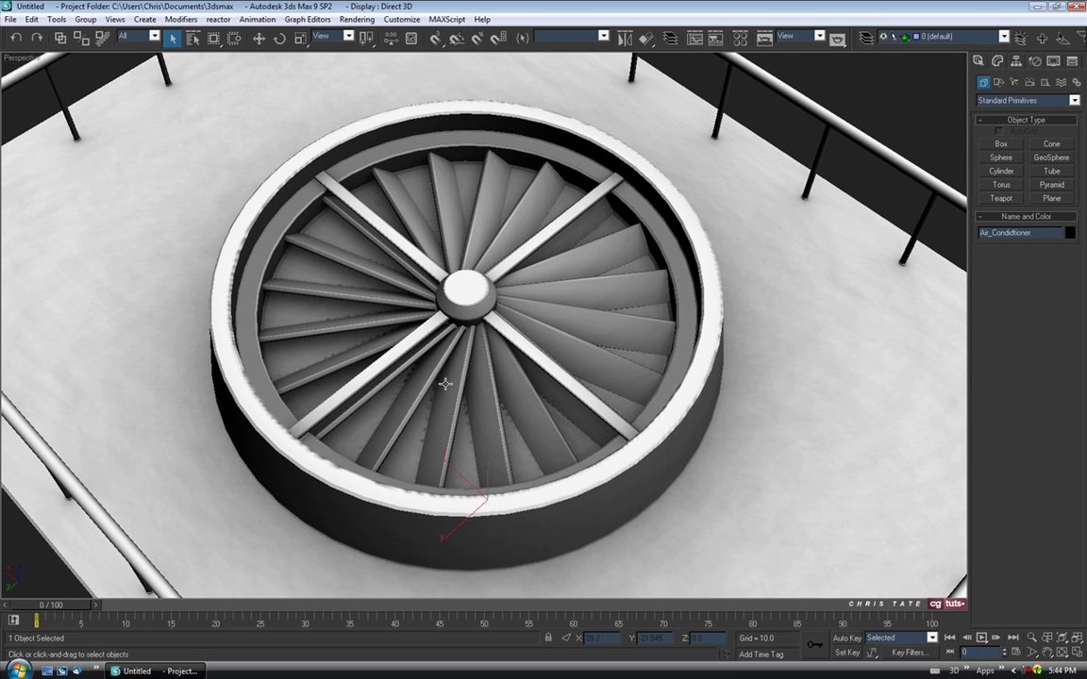
pyautogui.moveTo(403, 345); pyautogui.dragTo(466, 377, button='middle')
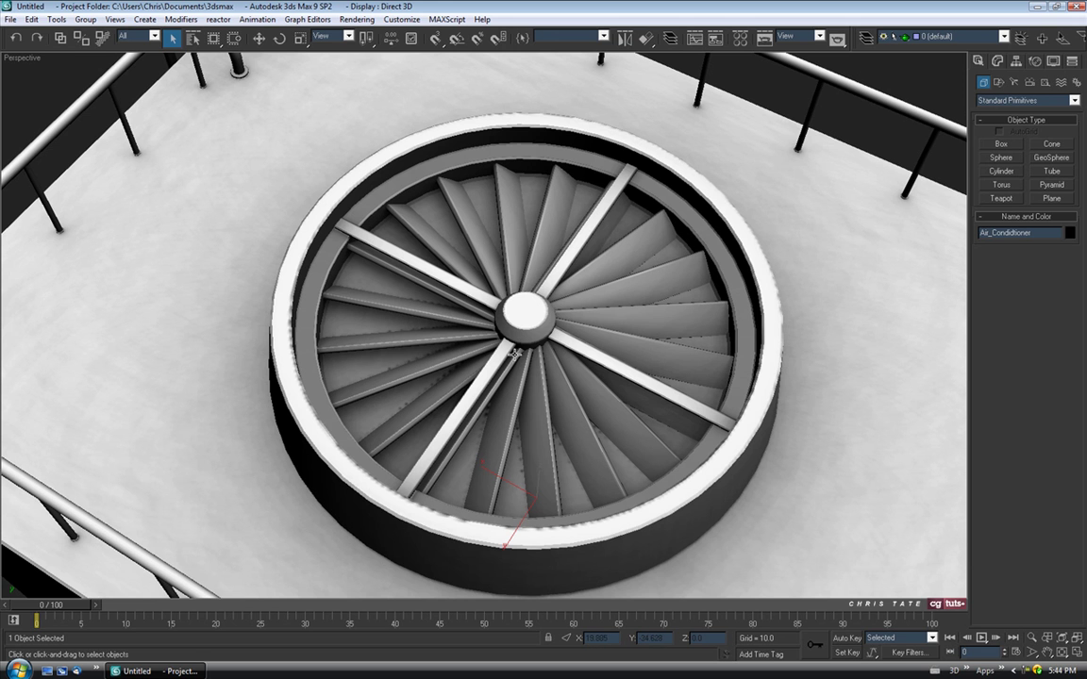
pyautogui.moveTo(514, 385); pyautogui.dragTo(511, 415, button='middle')
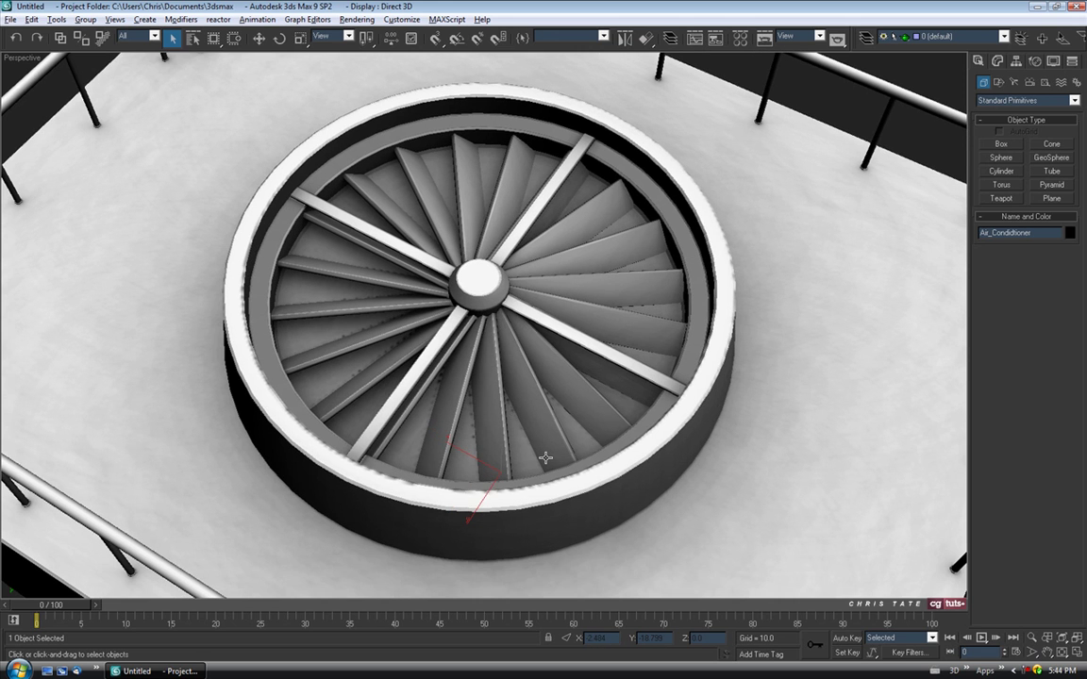
pyautogui.scroll(-10, 514, 434)
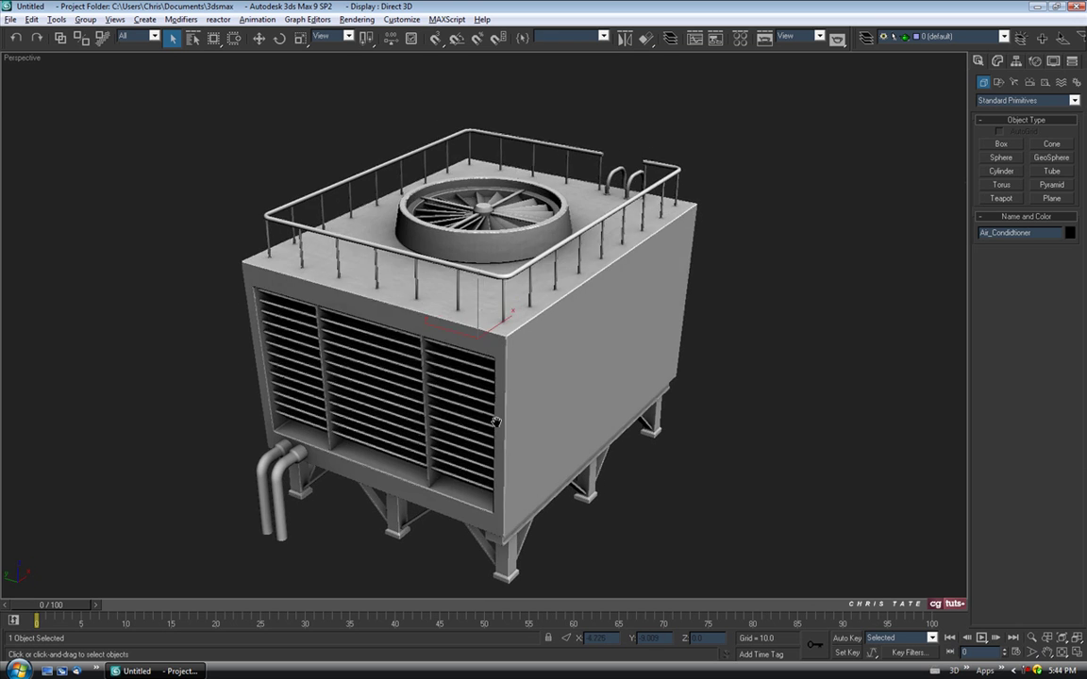
pyautogui.moveTo(538, 345); pyautogui.dragTo(555, 279, button='middle')
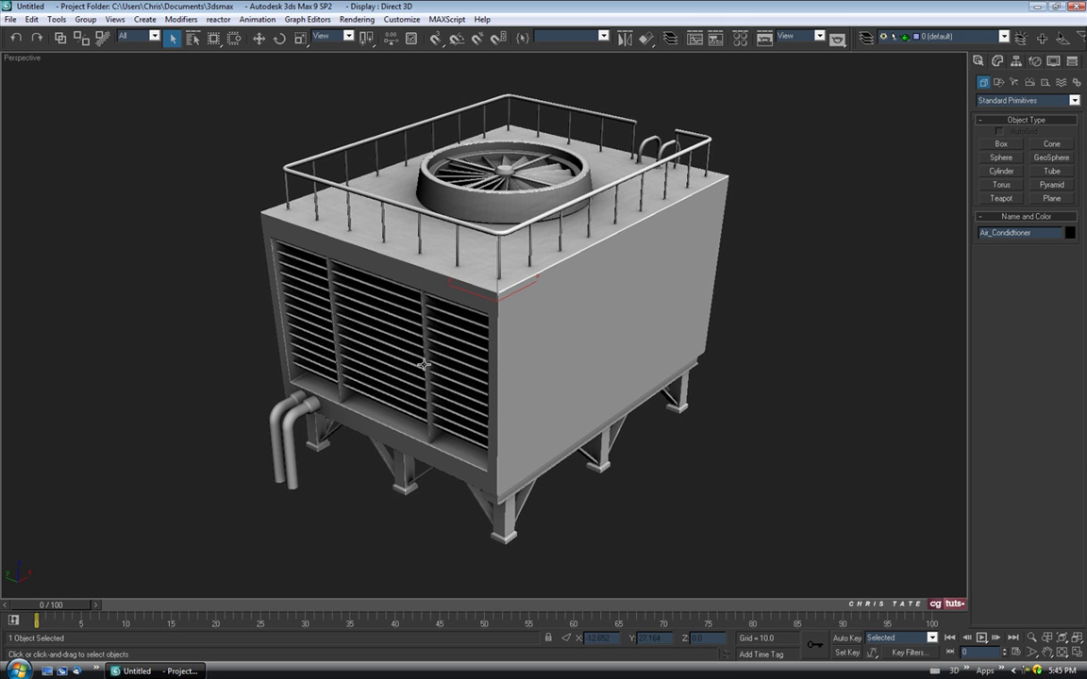
pyautogui.keyDown('alt'); pyautogui.moveTo(387, 328); pyautogui.dragTo(495, 387, button='middle'); pyautogui.keyUp('alt')
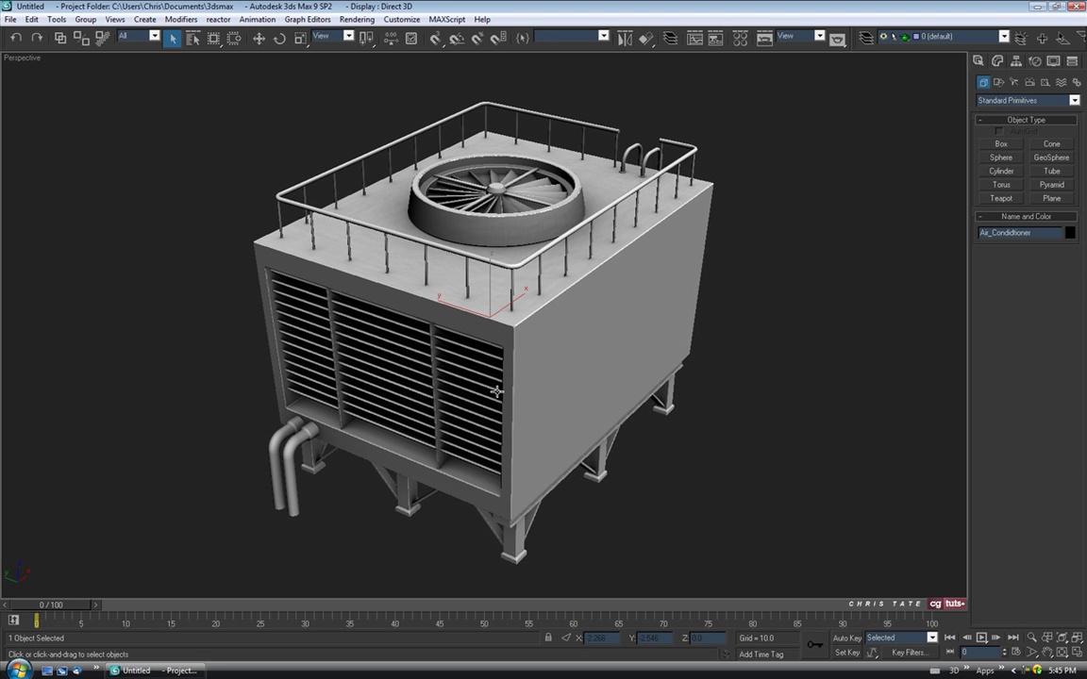